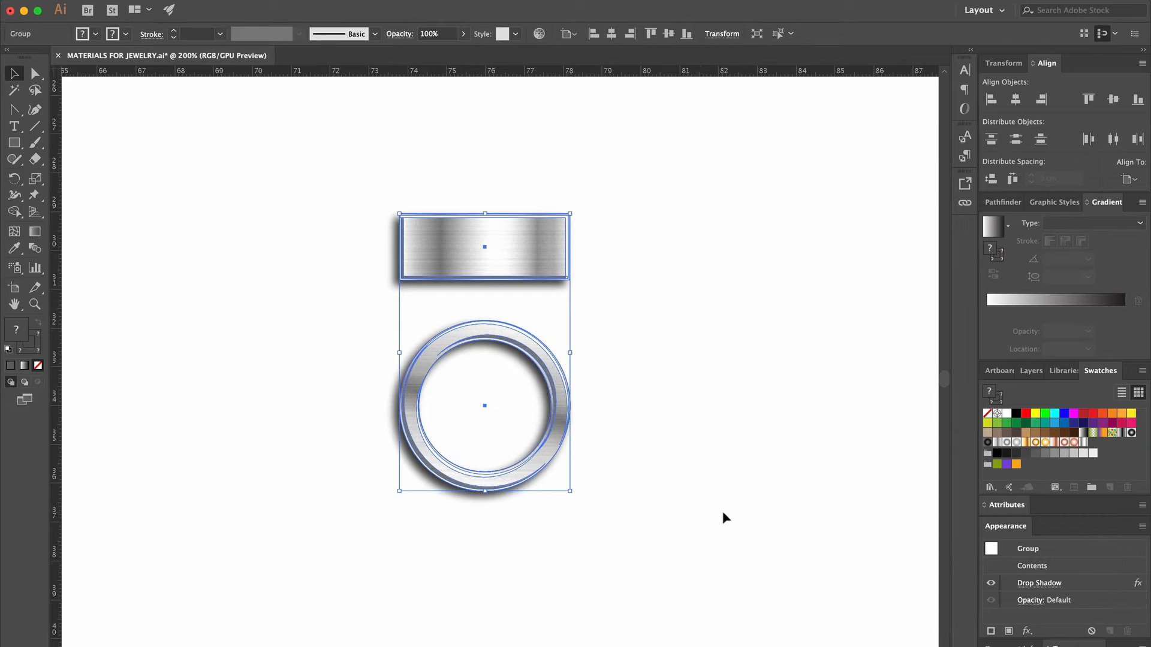
Undo the drop shadow and grouping on the two ring views, leaving them deselected
{"action": "key", "text": "super+z"}
{"action": "key", "text": "super+shift+z"}
{"action": "key", "text": "super+z"}
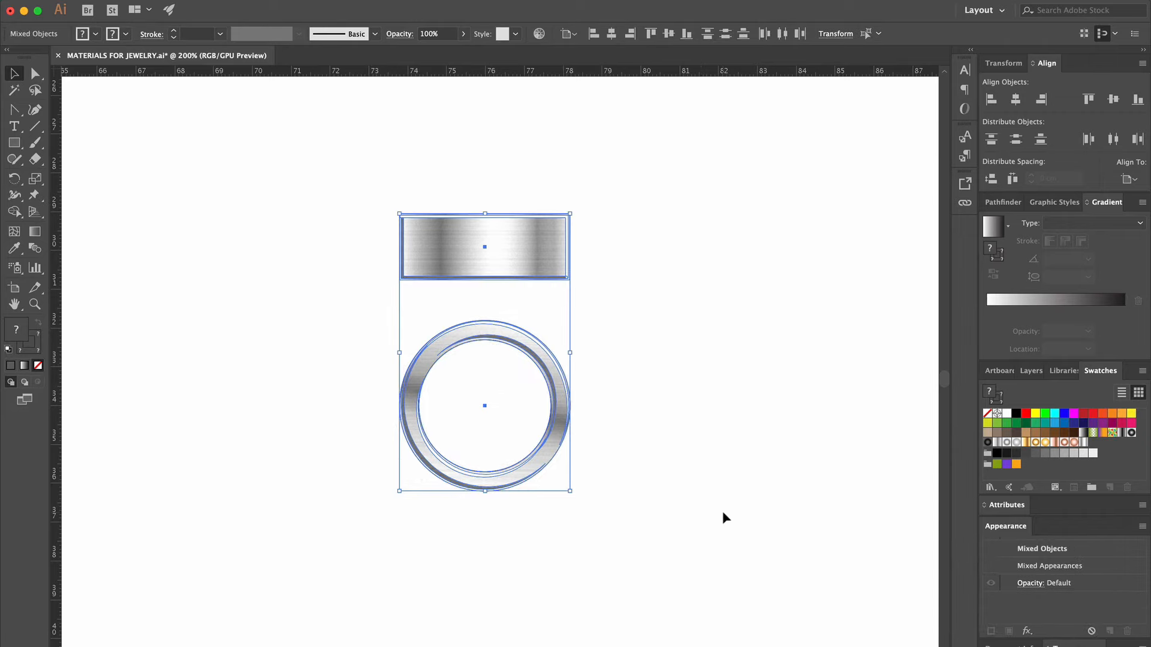
{"action": "left_click", "coordinate": [687, 407]}
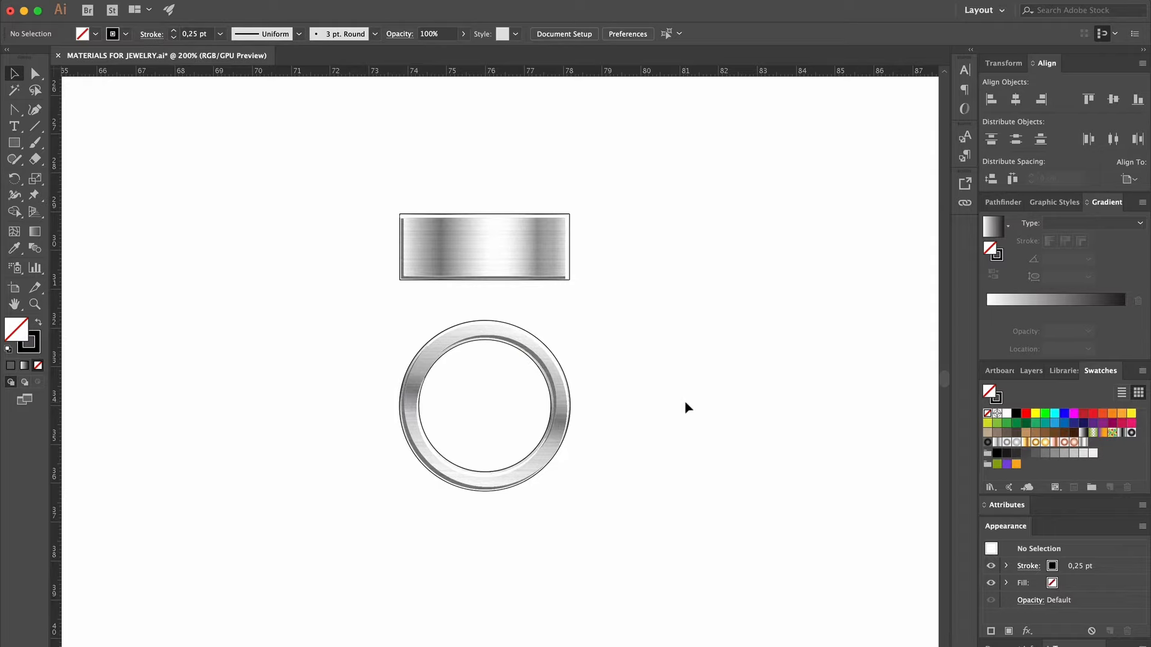
Delete the shading and highlight shapes from the rectangular band above the circular ring
{"action": "left_click", "coordinate": [550, 280]}
{"action": "key", "text": "Delete"}
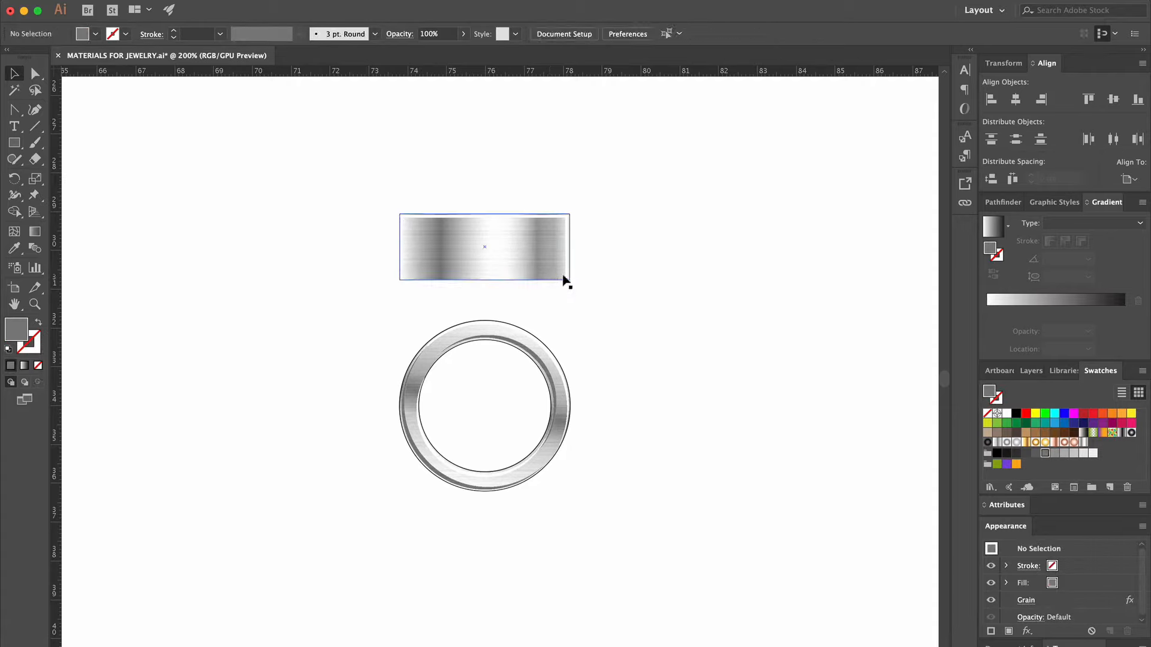
{"action": "left_click", "coordinate": [566, 273]}
{"action": "key", "text": "Delete"}
{"action": "left_click", "coordinate": [566, 273]}
{"action": "key", "text": "Delete"}
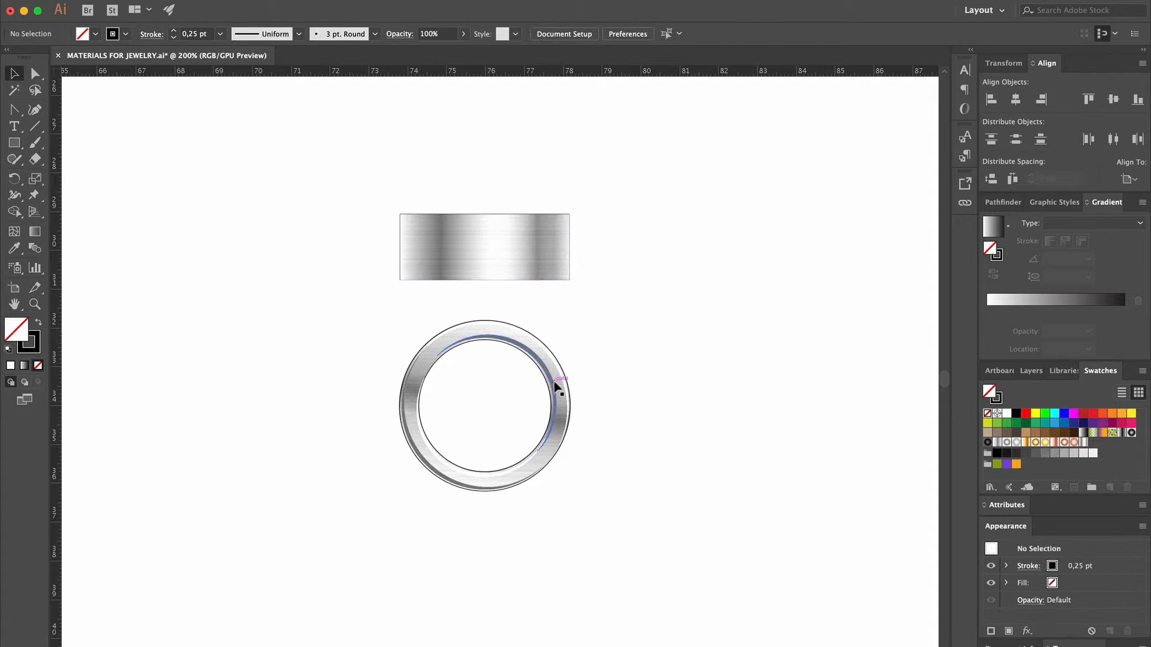
Delete the inner and outer shading and the highlight shapes from the circular ring
{"action": "left_click", "coordinate": [552, 384]}
{"action": "key", "text": "Delete"}
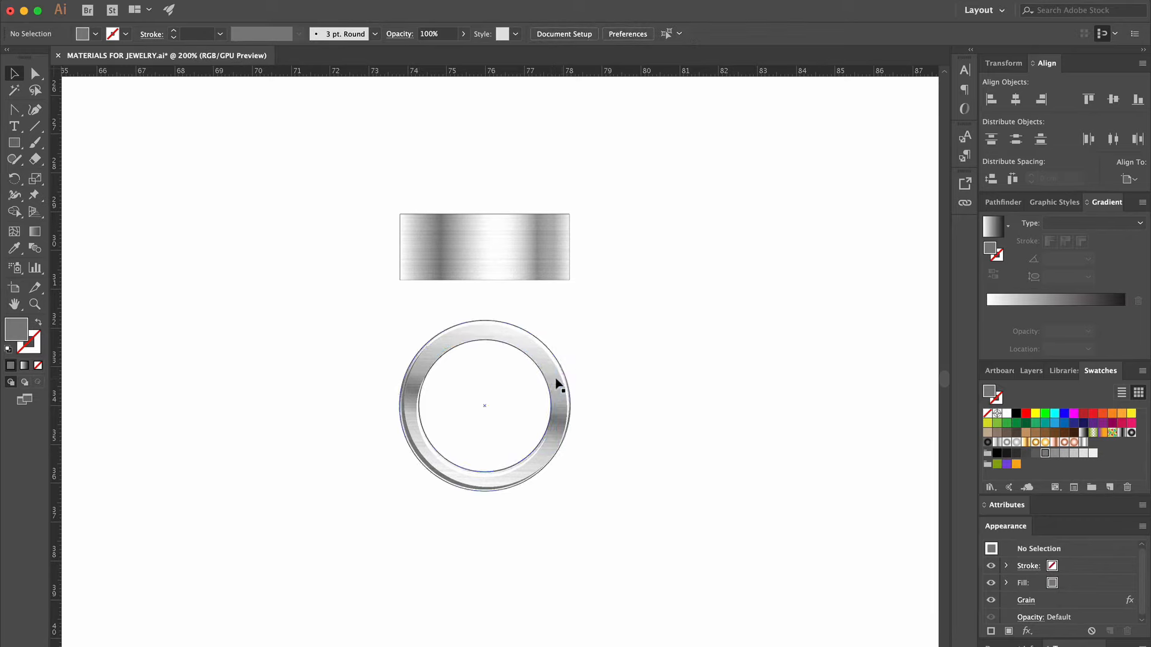
{"action": "left_click", "coordinate": [562, 378]}
{"action": "left_click", "coordinate": [487, 475], "text": "shift"}
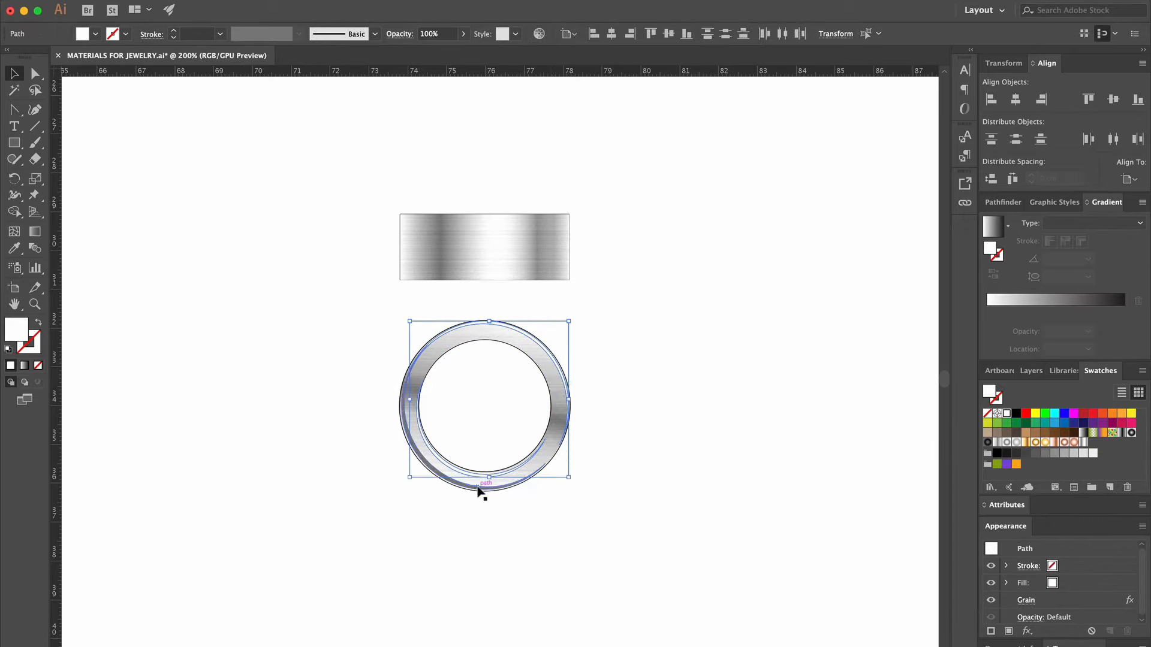
{"action": "left_click", "coordinate": [476, 488], "text": "shift"}
{"action": "key", "text": "Delete"}
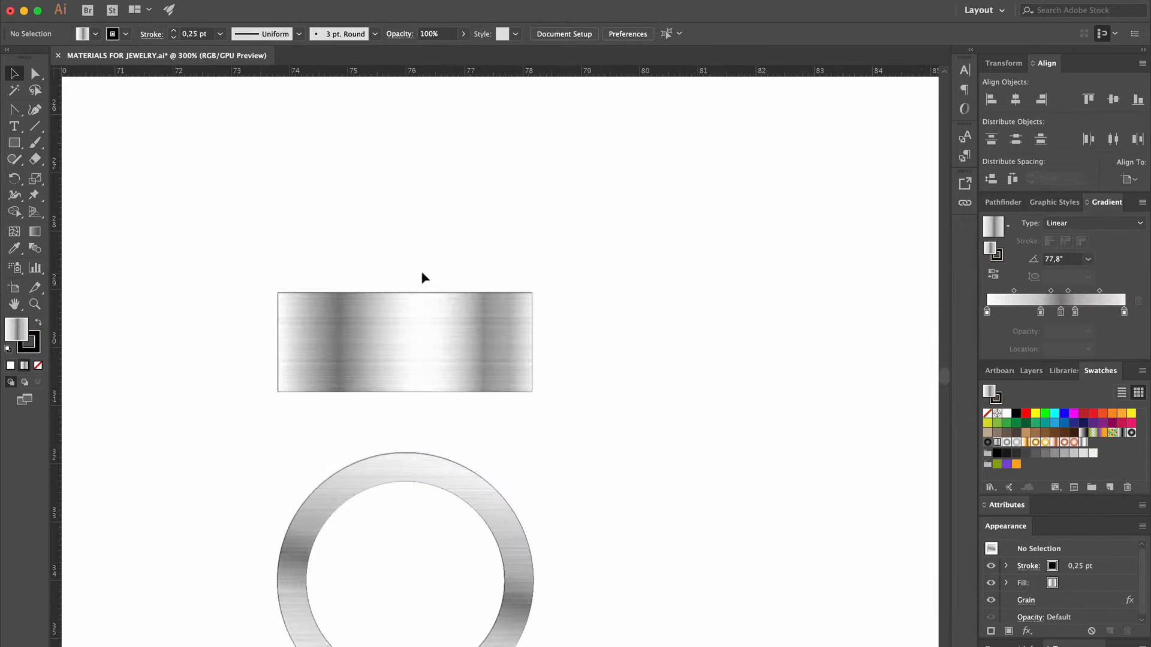
Reshape the rectangular band by bowing its upper and lower edges outward and its two short sides inward
{"action": "left_click", "coordinate": [447, 358]}
{"action": "mouse_move", "coordinate": [406, 292]}
{"action": "left_mouse_down"}
{"action": "mouse_move", "coordinate": [405, 311]}
{"action": "mouse_move", "coordinate": [432, 307]}
{"action": "mouse_move", "coordinate": [431, 295]}
{"action": "left_mouse_up"}
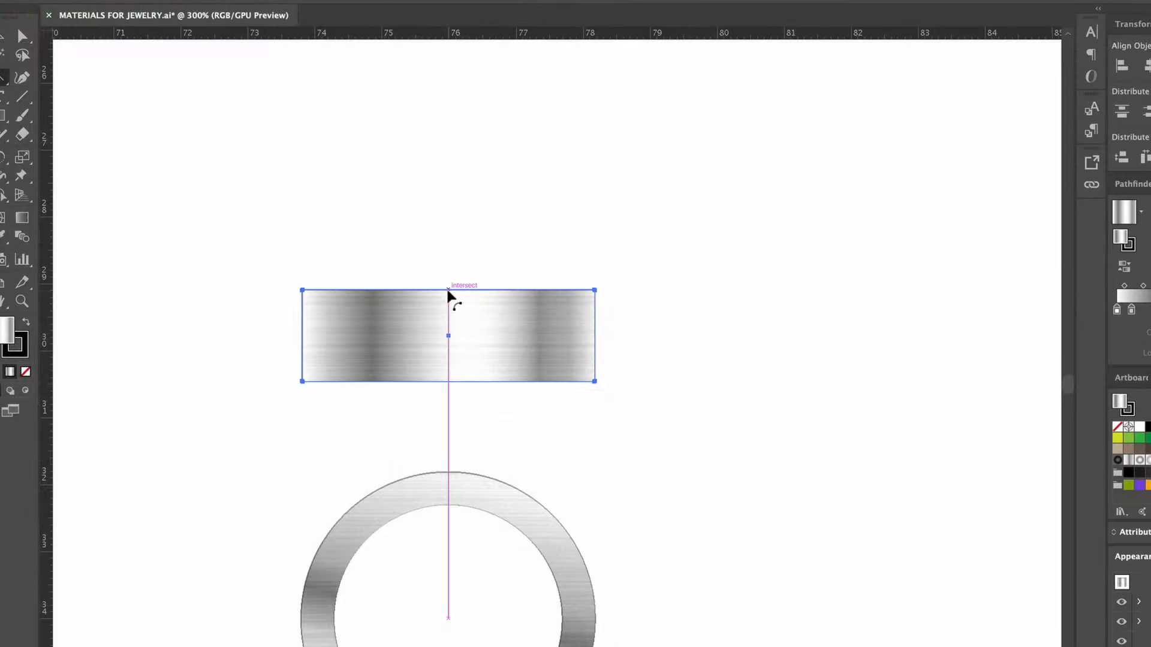
{"action": "left_click_drag", "start_coordinate": [448, 290], "coordinate": [448, 279]}
{"action": "left_click_drag", "start_coordinate": [447, 381], "coordinate": [448, 400]}
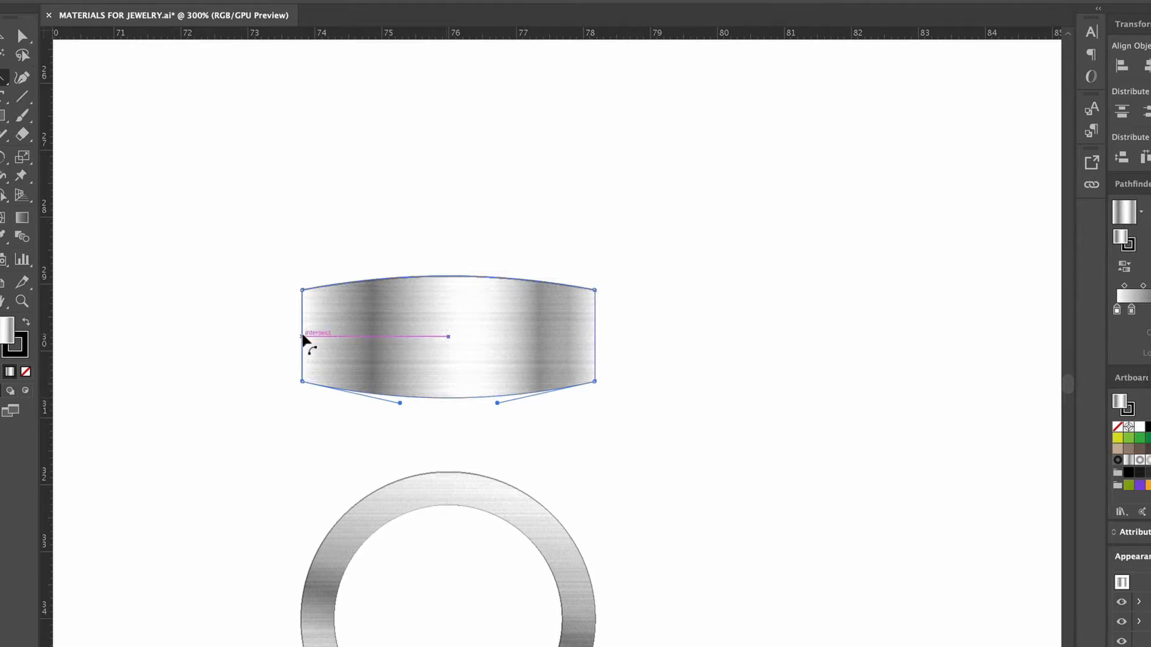
{"action": "left_click_drag", "start_coordinate": [303, 339], "coordinate": [313, 336]}
{"action": "left_click_drag", "start_coordinate": [602, 337], "coordinate": [585, 343]}
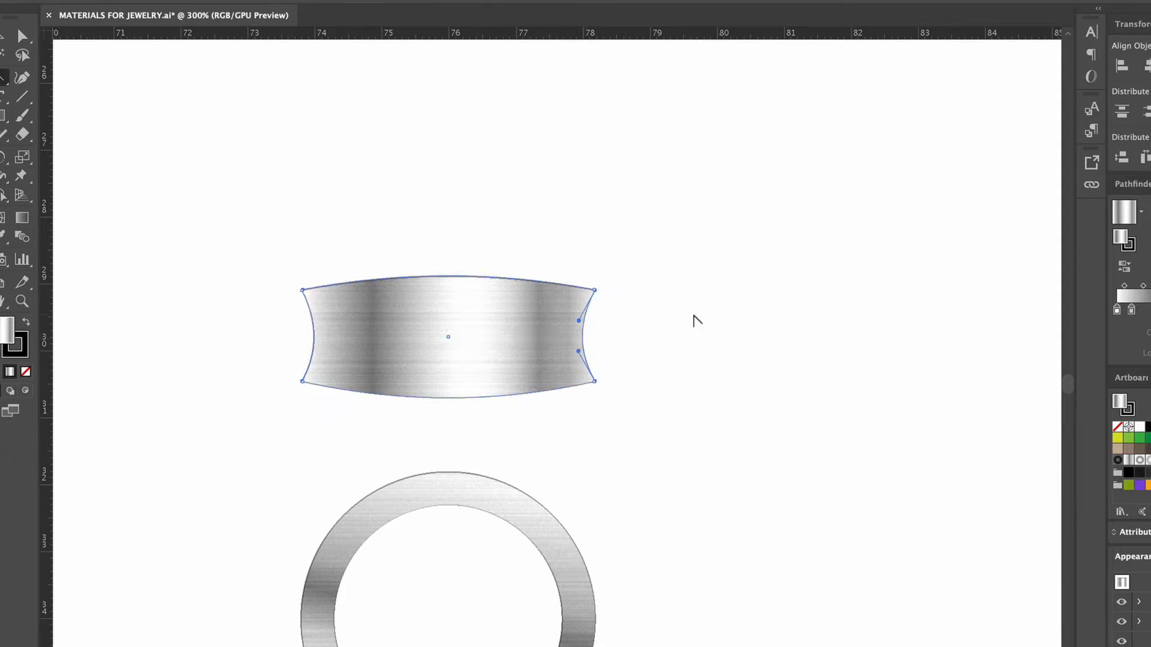
Refine the curvature of the band's upper and lower edges by adjusting their anchor point handles
{"action": "left_click", "coordinate": [22, 36]}
{"action": "left_click", "coordinate": [304, 290]}
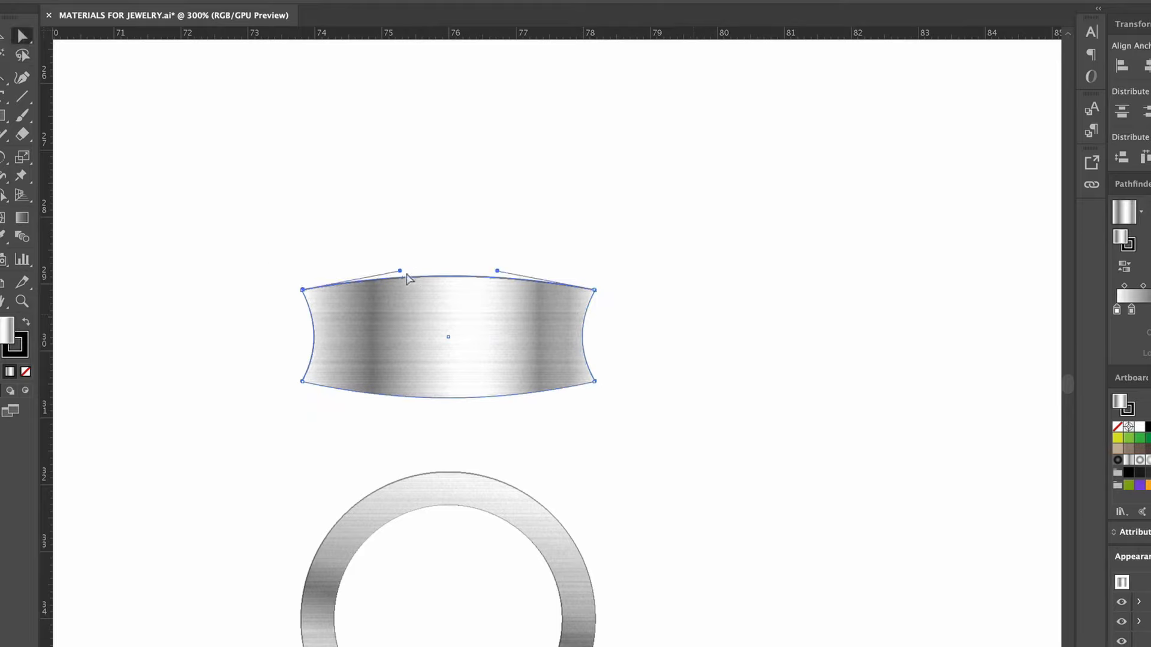
{"action": "left_click_drag", "start_coordinate": [399, 271], "coordinate": [367, 276]}
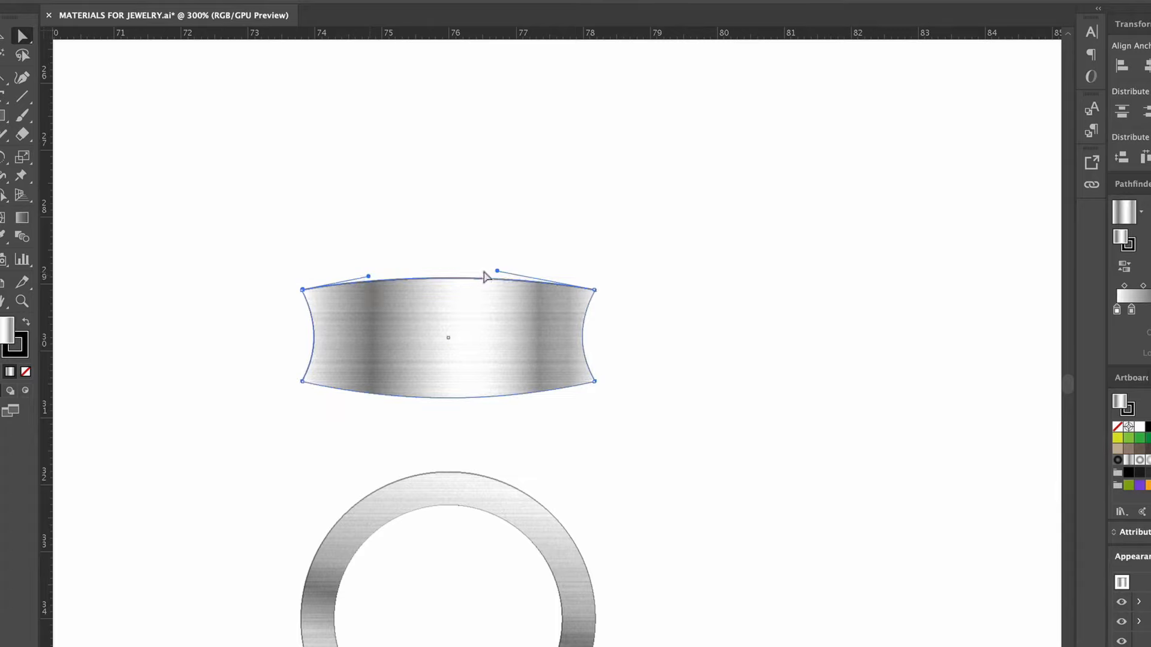
{"action": "mouse_move", "coordinate": [496, 273]}
{"action": "left_mouse_down"}
{"action": "mouse_move", "coordinate": [516, 268]}
{"action": "mouse_move", "coordinate": [501, 268]}
{"action": "left_mouse_up"}
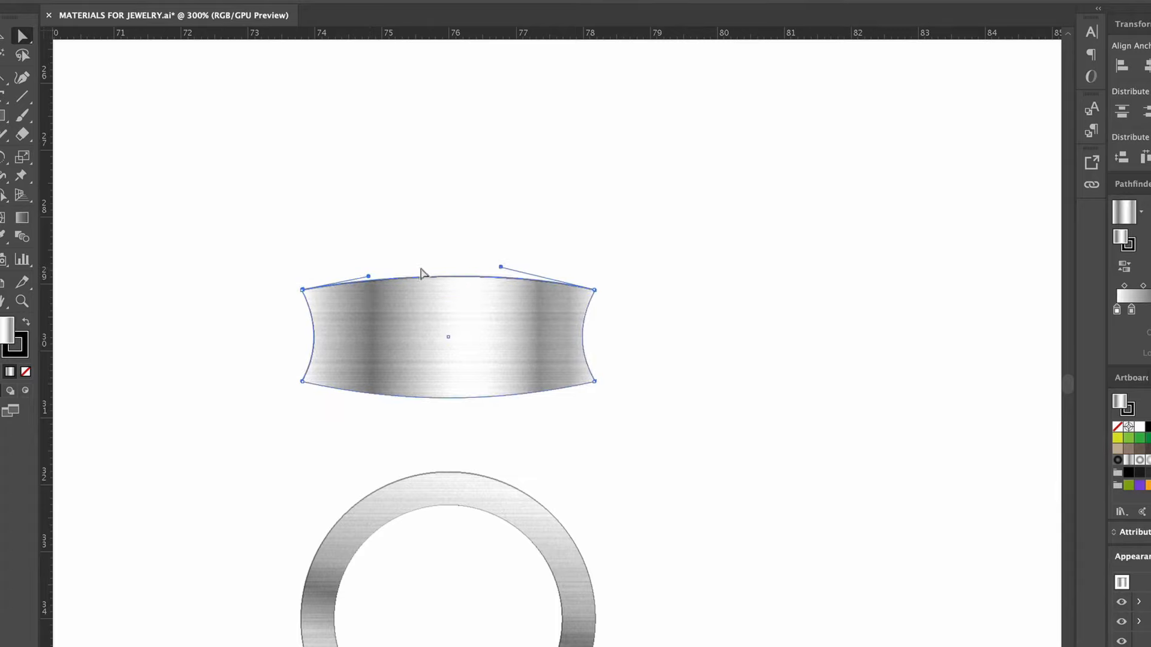
{"action": "left_click", "coordinate": [594, 382]}
{"action": "left_click_drag", "start_coordinate": [497, 402], "coordinate": [501, 411]}
{"action": "left_click_drag", "start_coordinate": [400, 403], "coordinate": [399, 411]}
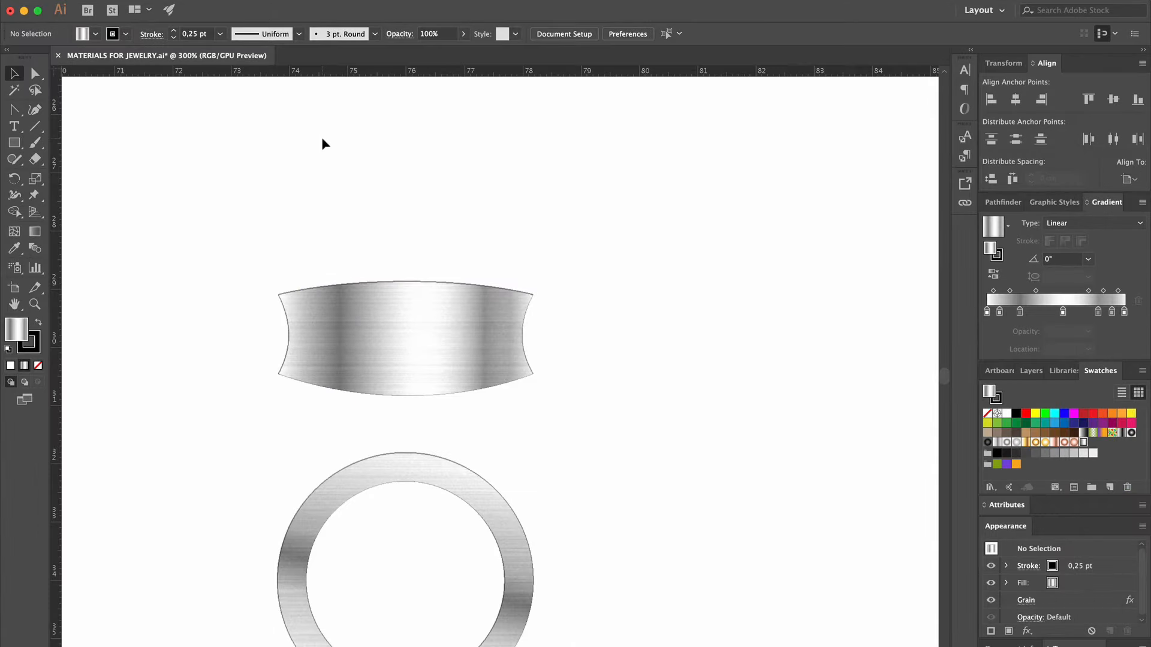
Remove the stroke from the gradient-filled band and the circular ring
{"action": "left_click", "coordinate": [434, 353]}
{"action": "left_click", "coordinate": [126, 33]}
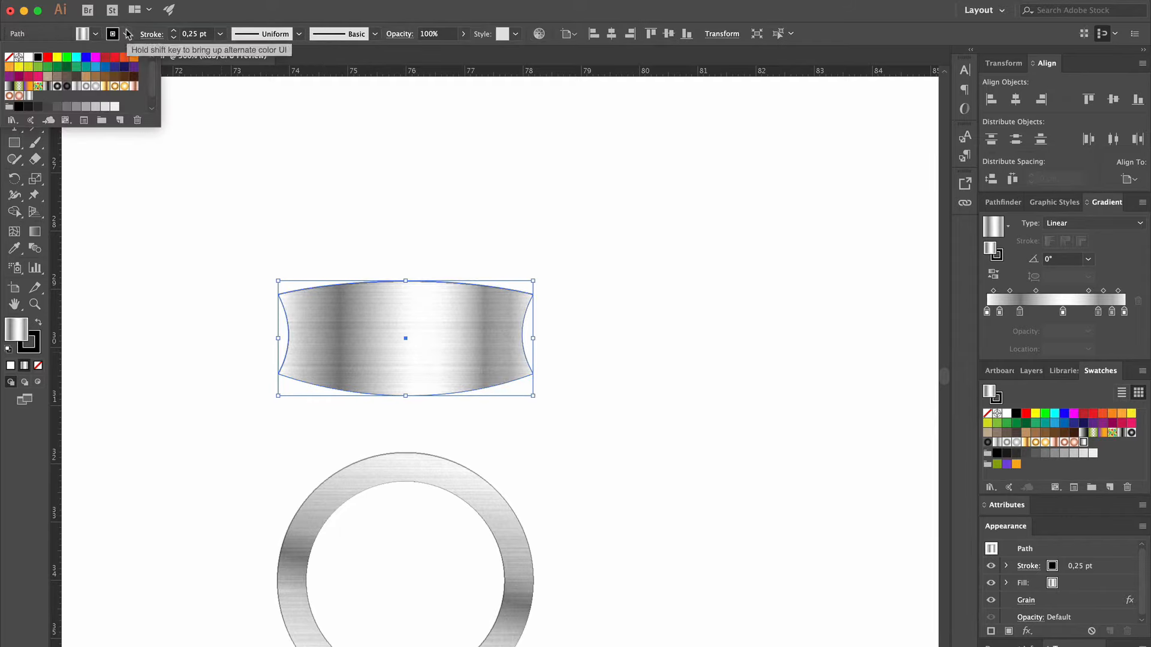
{"action": "left_click", "coordinate": [9, 57]}
{"action": "left_click", "coordinate": [611, 200]}
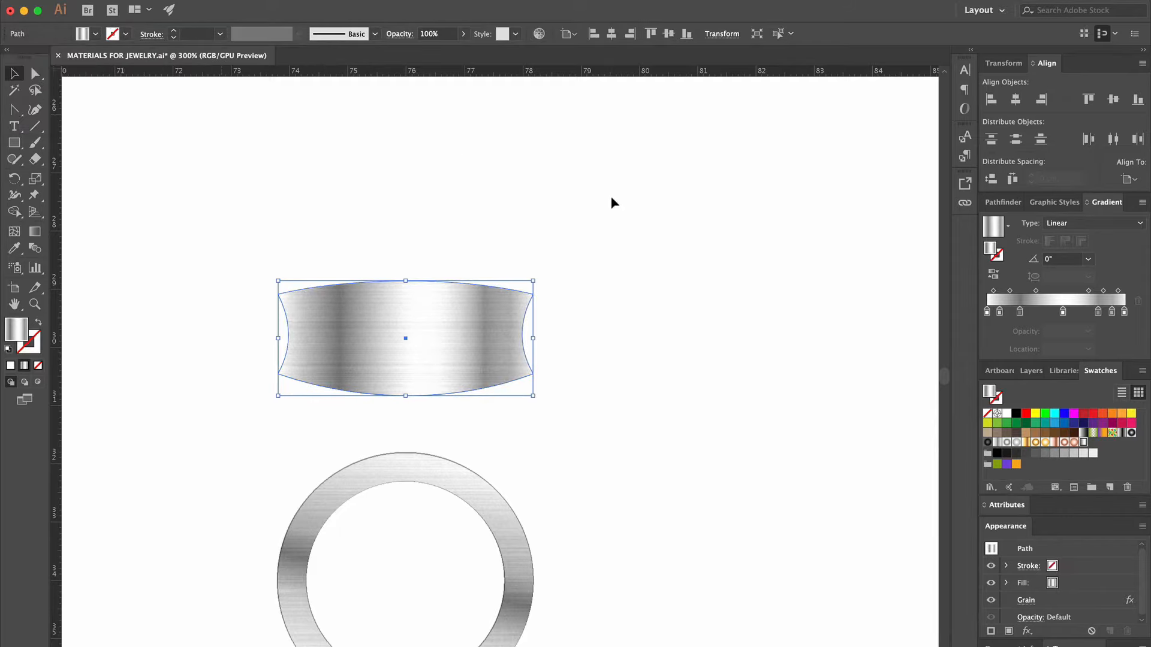
{"action": "left_click", "coordinate": [612, 199]}
{"action": "left_click", "coordinate": [515, 537]}
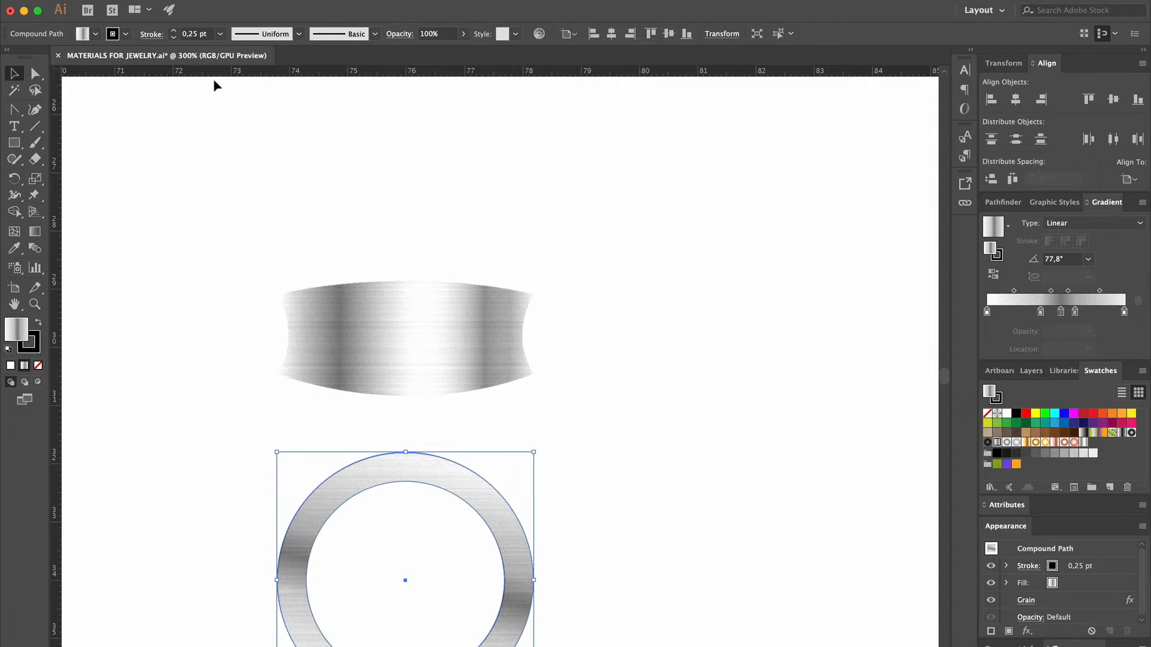
{"action": "left_click", "coordinate": [127, 34]}
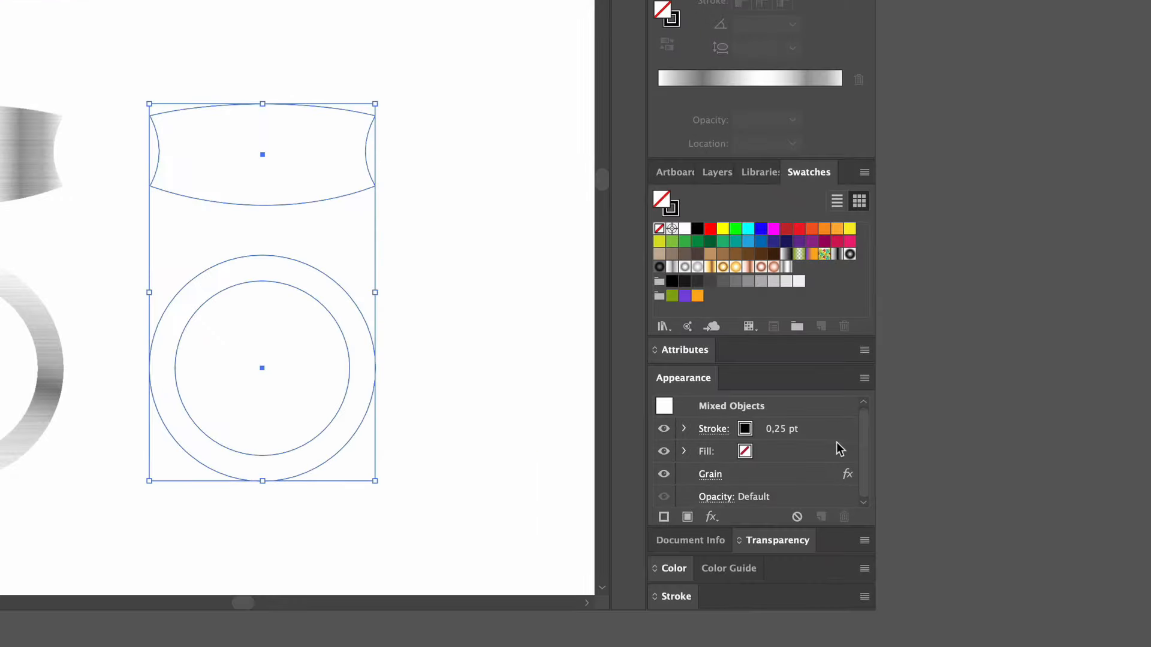
Remove the Grain effect from the unfilled outline copies and align them over the gradient-filled band and ring
{"action": "left_click", "coordinate": [850, 479]}
{"action": "left_click", "coordinate": [843, 517]}
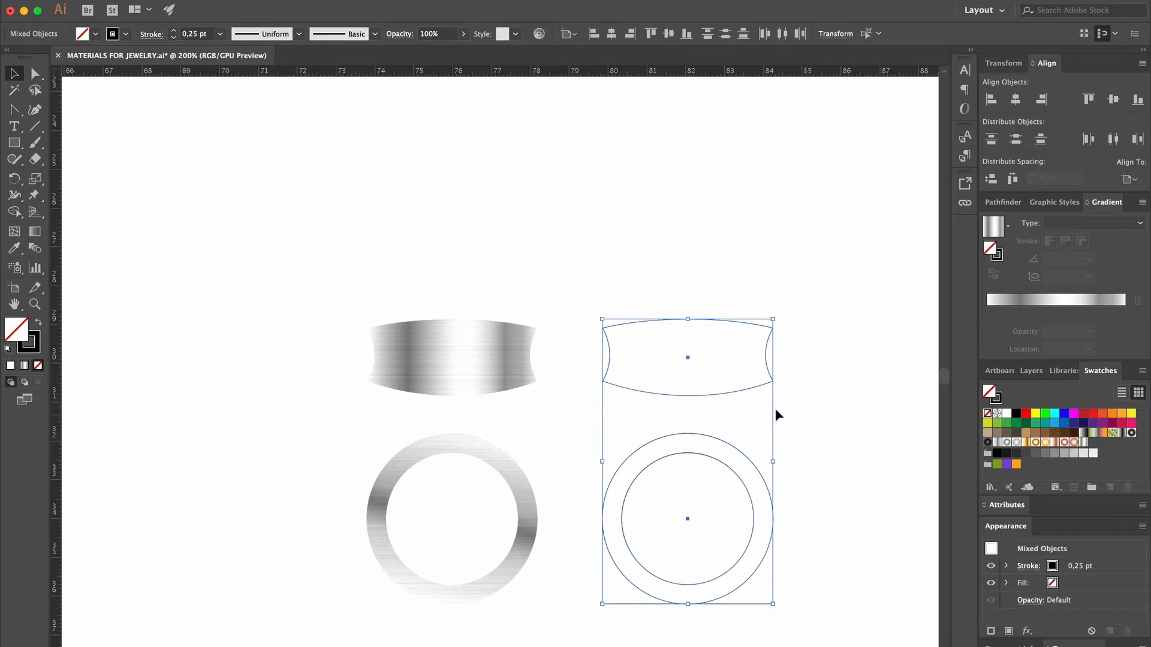
{"action": "left_click_drag", "start_coordinate": [743, 395], "coordinate": [508, 398]}
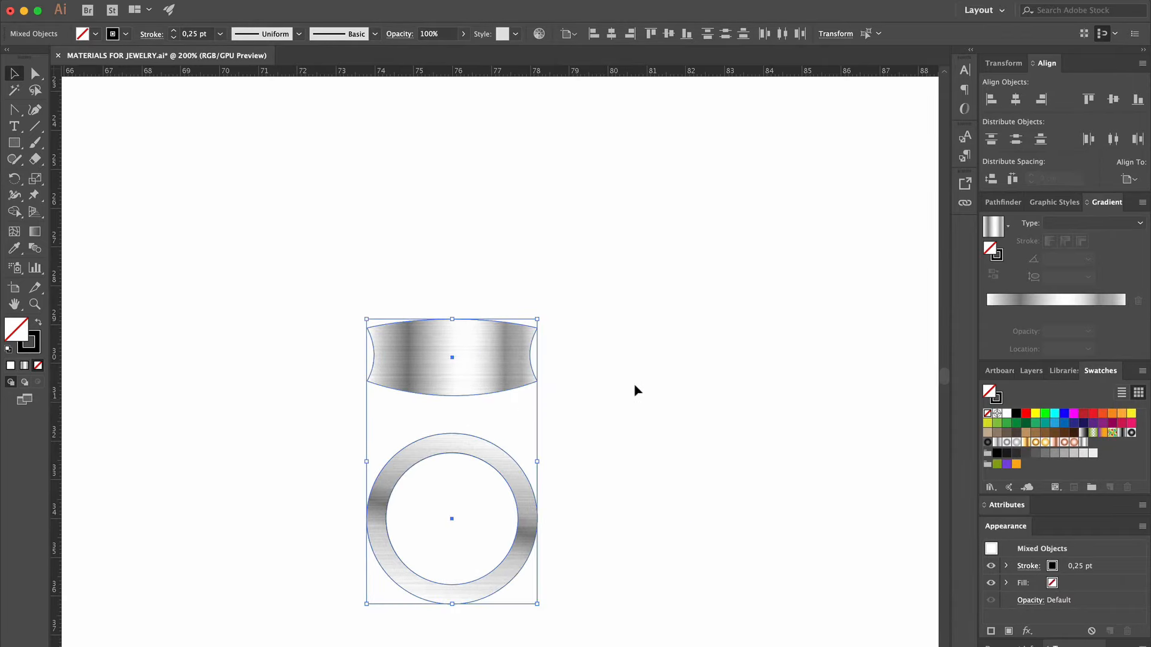
{"action": "left_click", "coordinate": [634, 384]}
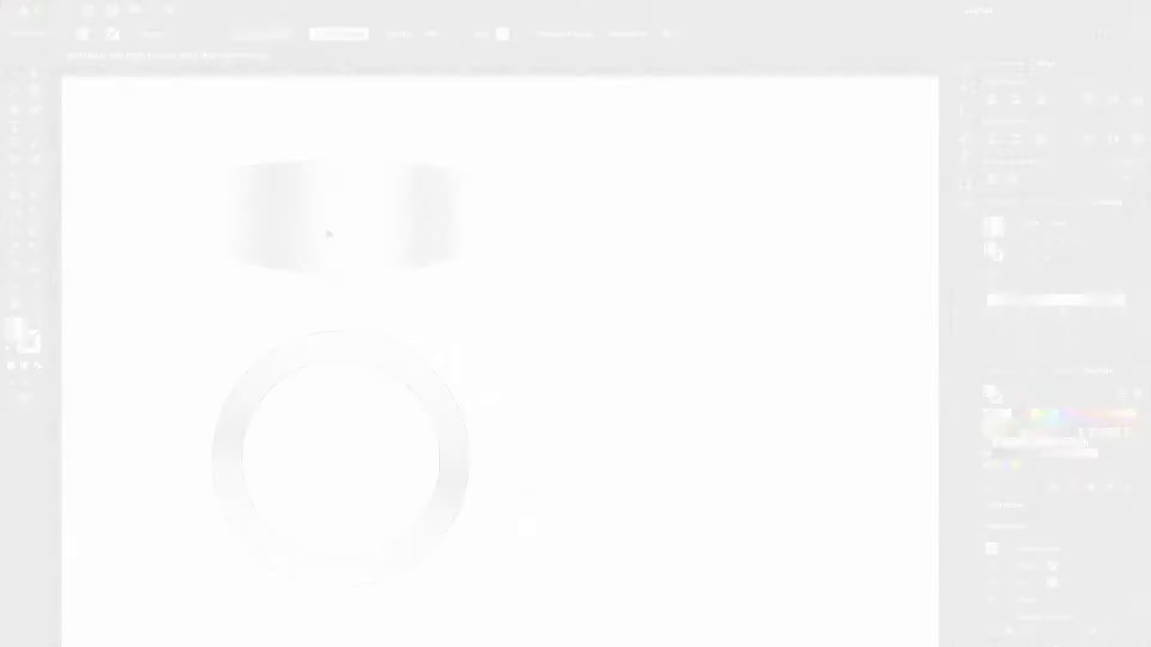
Place a copy of the band beside the drawing and subtract a slightly down-left offset duplicate from it with Minus Front
{"action": "left_click_drag", "start_coordinate": [398, 256], "coordinate": [713, 322]}
{"action": "key", "text": "z"}
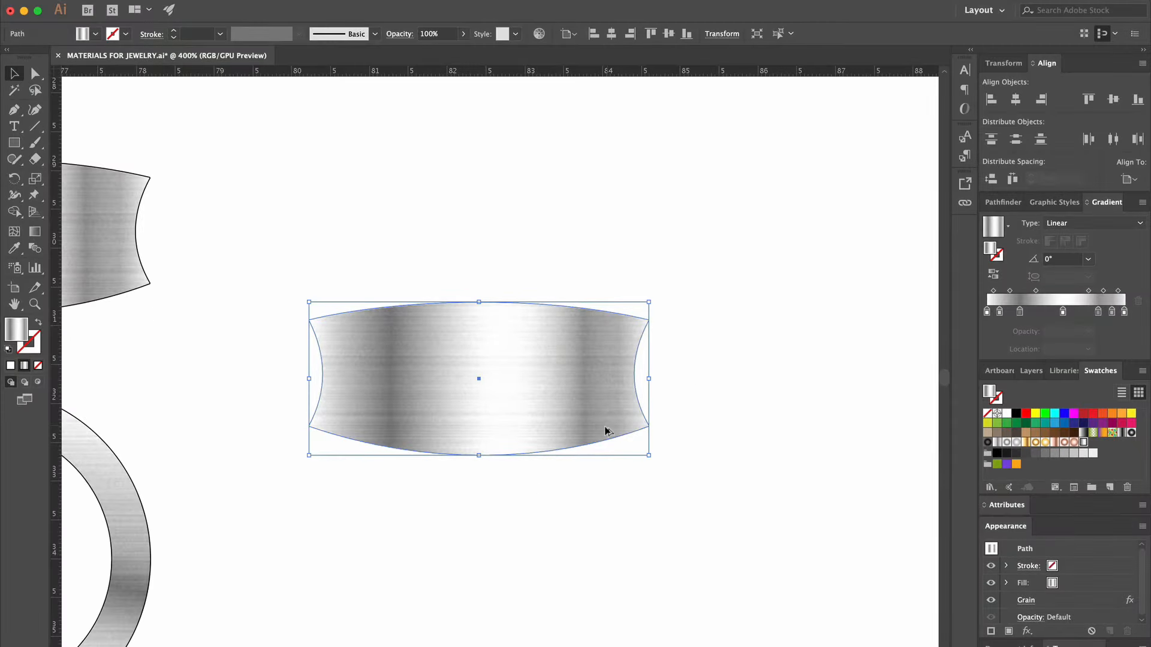
{"action": "left_click_drag", "start_coordinate": [606, 431], "coordinate": [603, 434]}
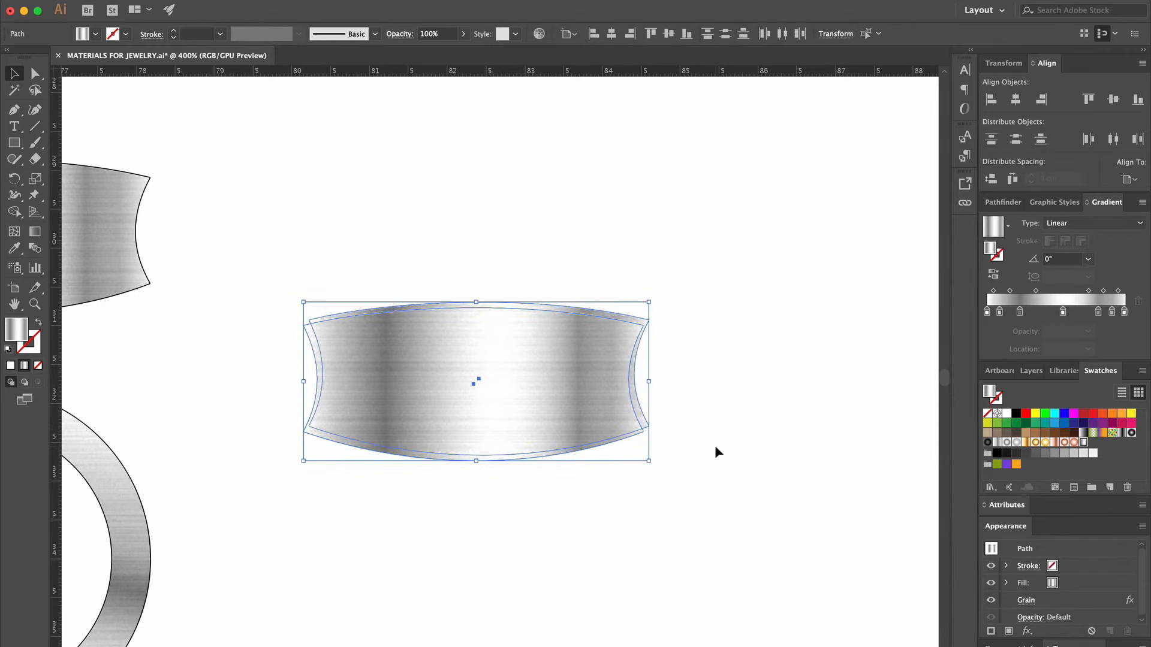
{"action": "left_click", "coordinate": [1013, 202]}
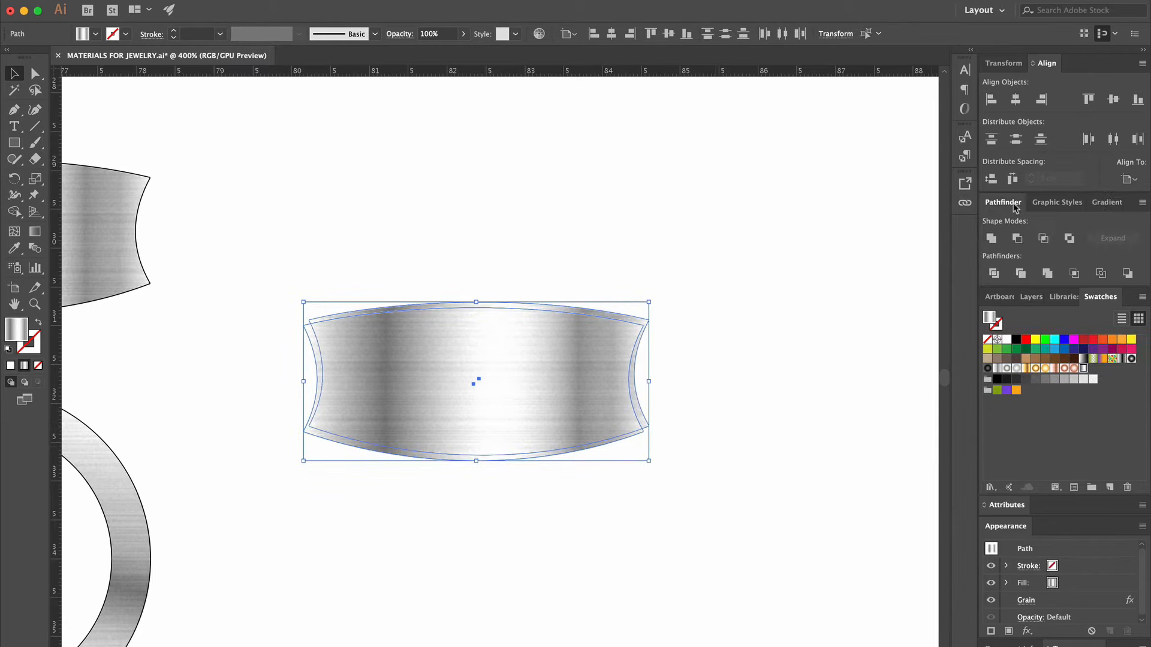
{"action": "left_click", "coordinate": [1017, 238]}
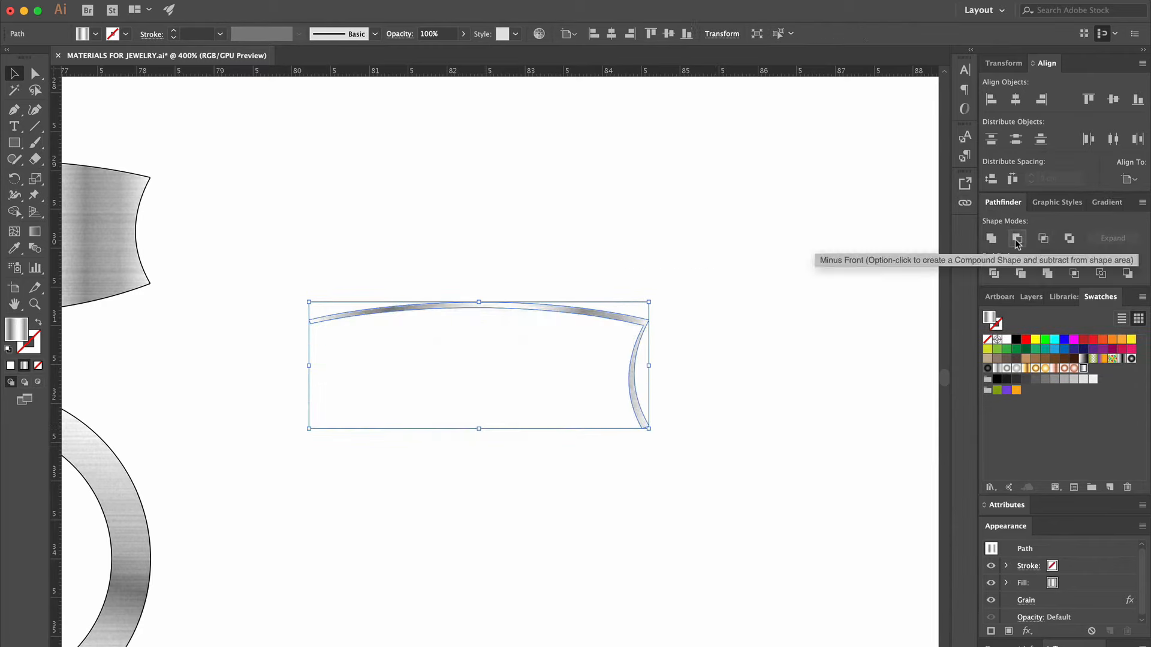
Remove the Grain effect from the cut-out edge sliver and fill it with white
{"action": "left_click", "coordinate": [1134, 603]}
{"action": "left_click", "coordinate": [1127, 631]}
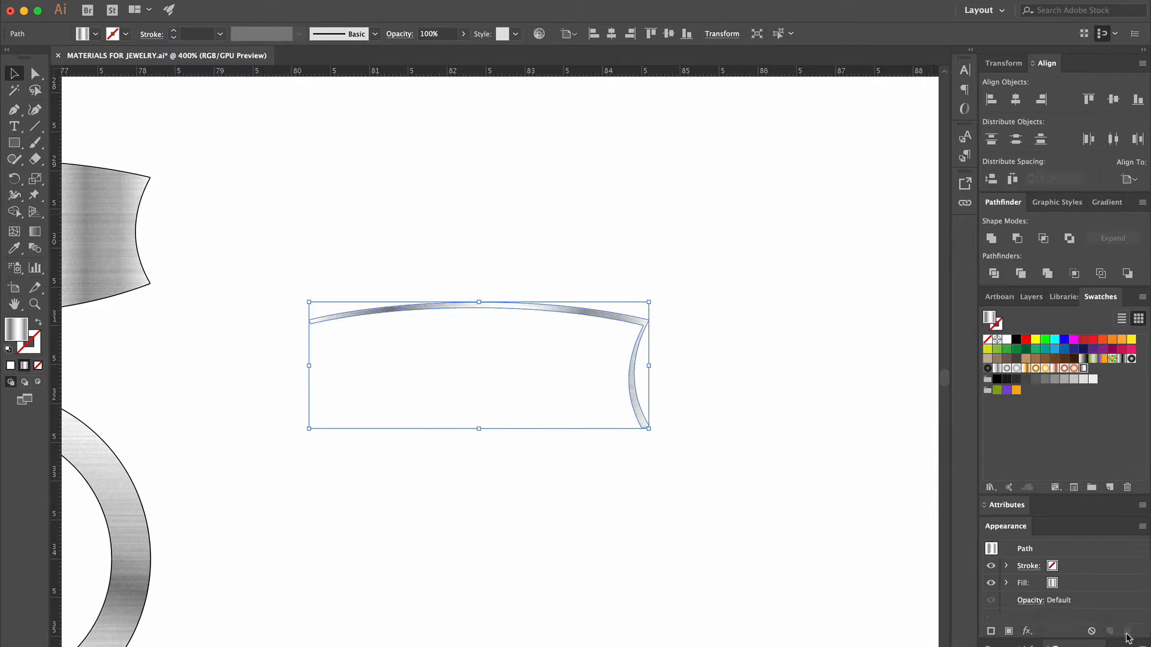
{"action": "left_click", "coordinate": [1034, 379]}
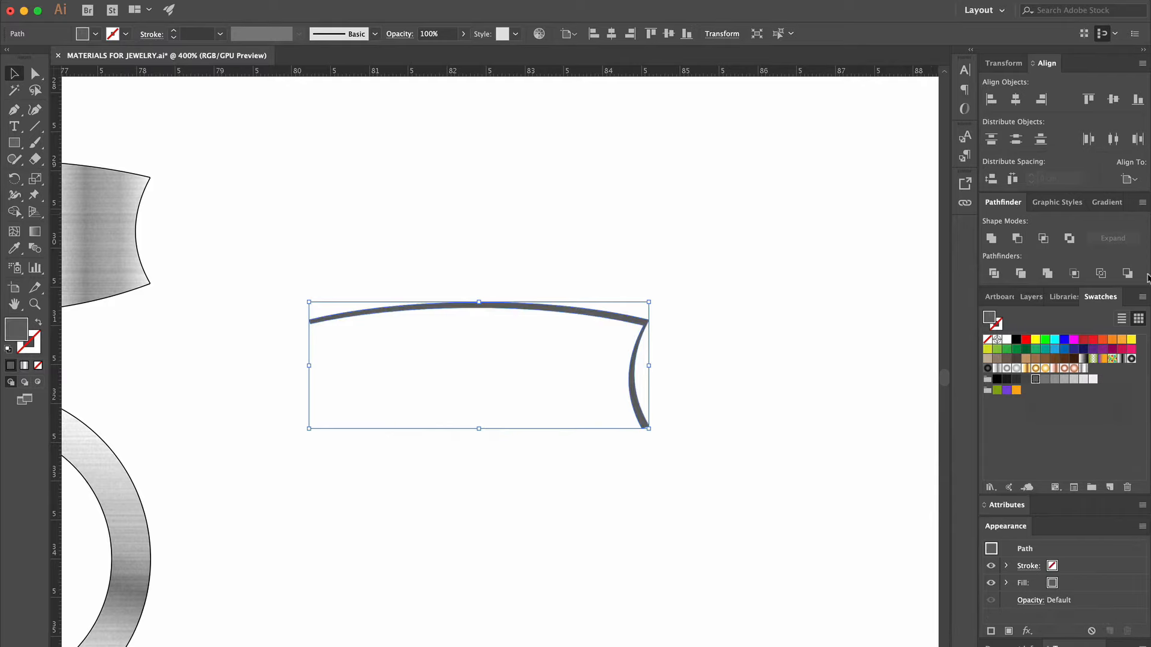
{"action": "key", "text": "super+z"}
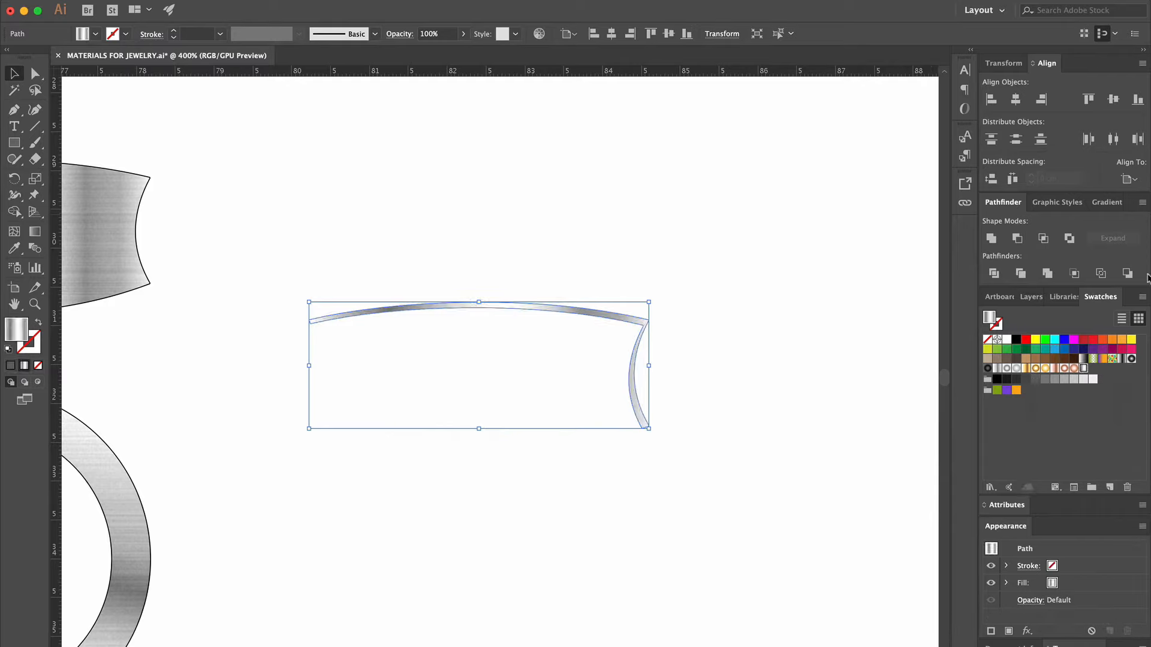
{"action": "left_click", "coordinate": [1008, 340]}
Move the white highlight sliver onto the original band's upper and right edges and resize it to fit
{"action": "left_click", "coordinate": [14, 305]}
{"action": "left_click_drag", "start_coordinate": [215, 298], "coordinate": [448, 333]}
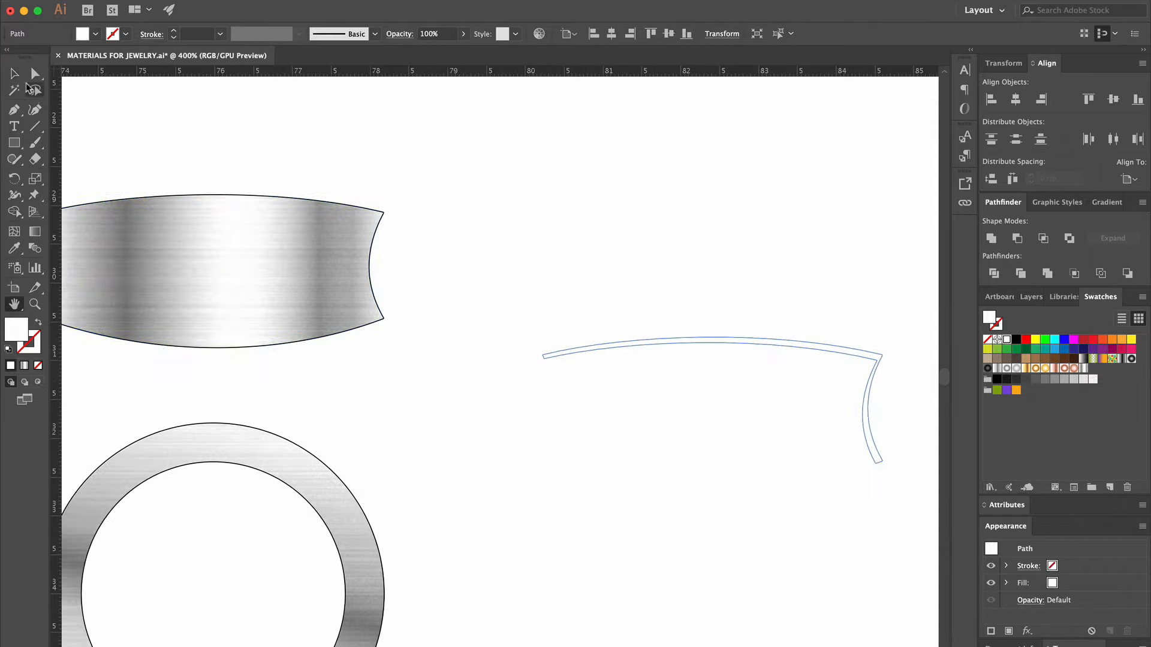
{"action": "key", "text": "v"}
{"action": "left_click_drag", "start_coordinate": [747, 343], "coordinate": [240, 206]}
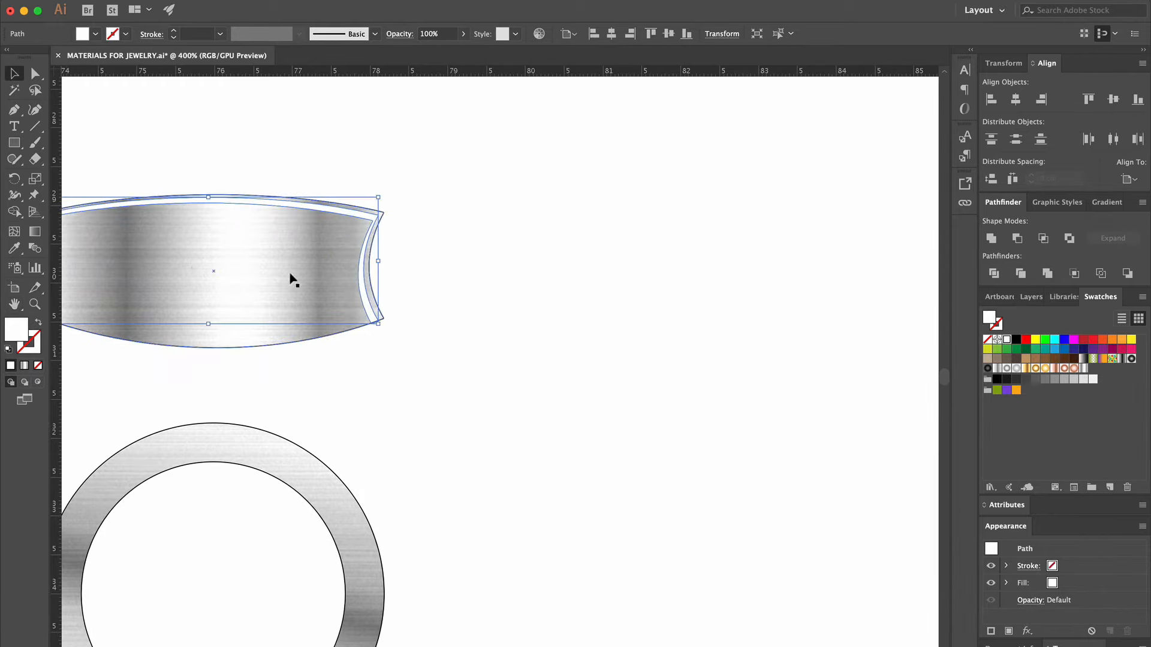
{"action": "left_click_drag", "start_coordinate": [207, 326], "coordinate": [211, 322]}
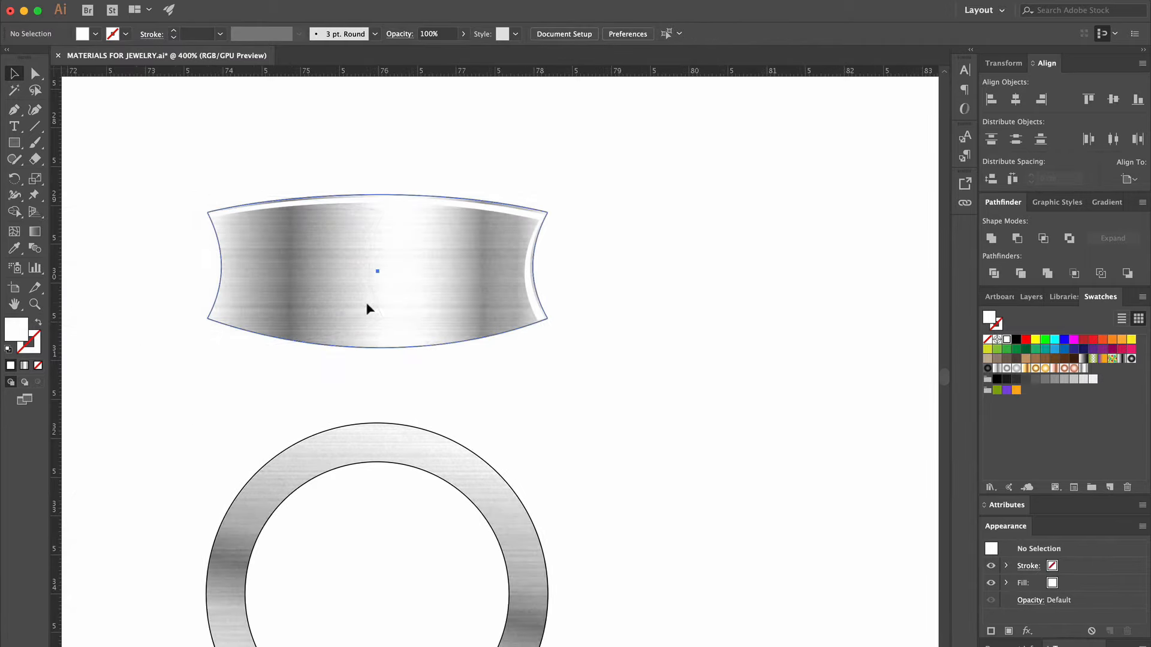
Copy the band beside the drawing again and use Minus Front with an offset duplicate to leave a lower-left edge sliver
{"action": "left_click_drag", "start_coordinate": [368, 307], "coordinate": [751, 397]}
{"action": "left_click_drag", "start_coordinate": [682, 404], "coordinate": [686, 395]}
{"action": "left_click_drag", "start_coordinate": [601, 268], "coordinate": [638, 448]}
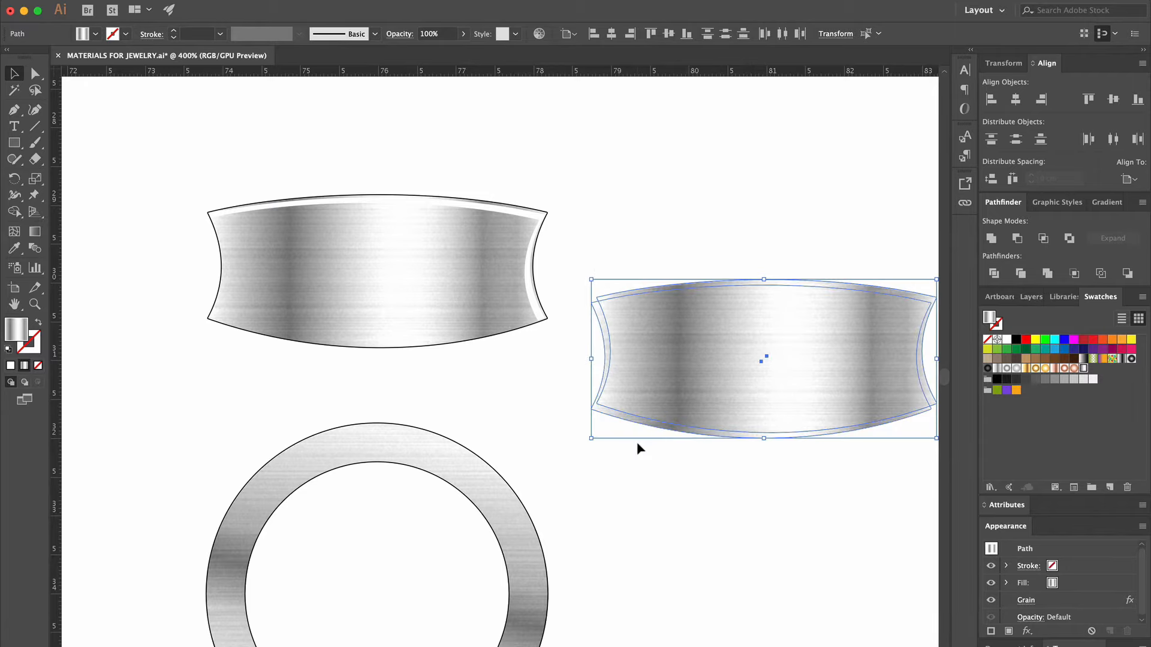
{"action": "left_click", "coordinate": [1017, 238]}
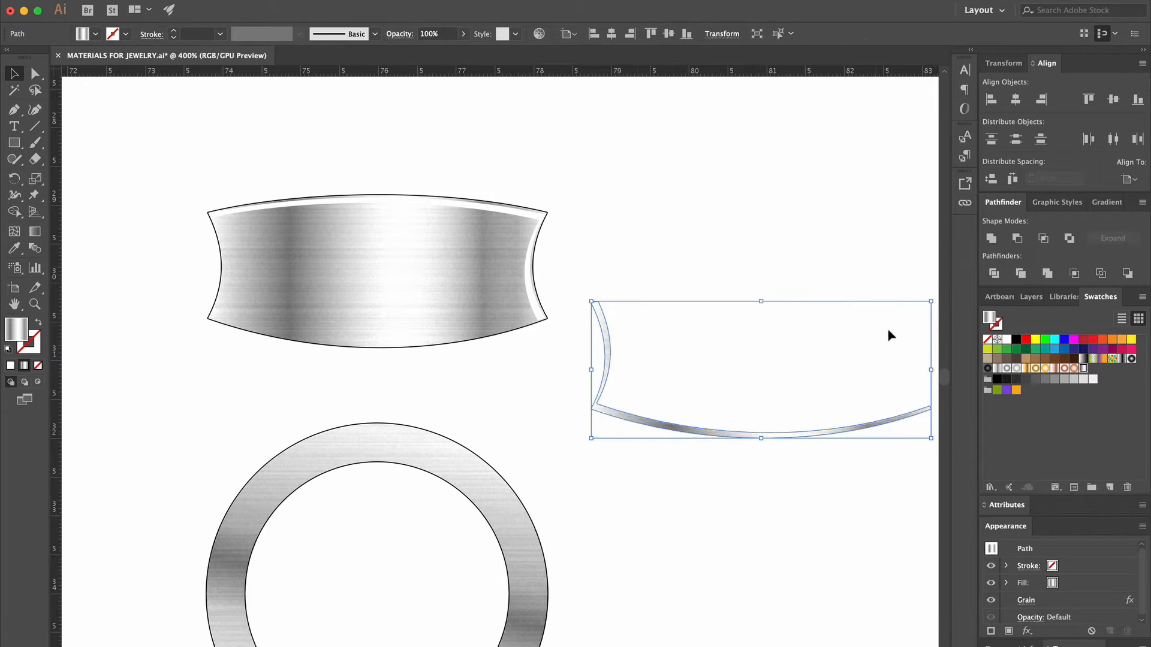
Move the lower-left edge sliver onto the original band and narrow it to fit inside the left and bottom edges
{"action": "left_click_drag", "start_coordinate": [708, 438], "coordinate": [332, 346]}
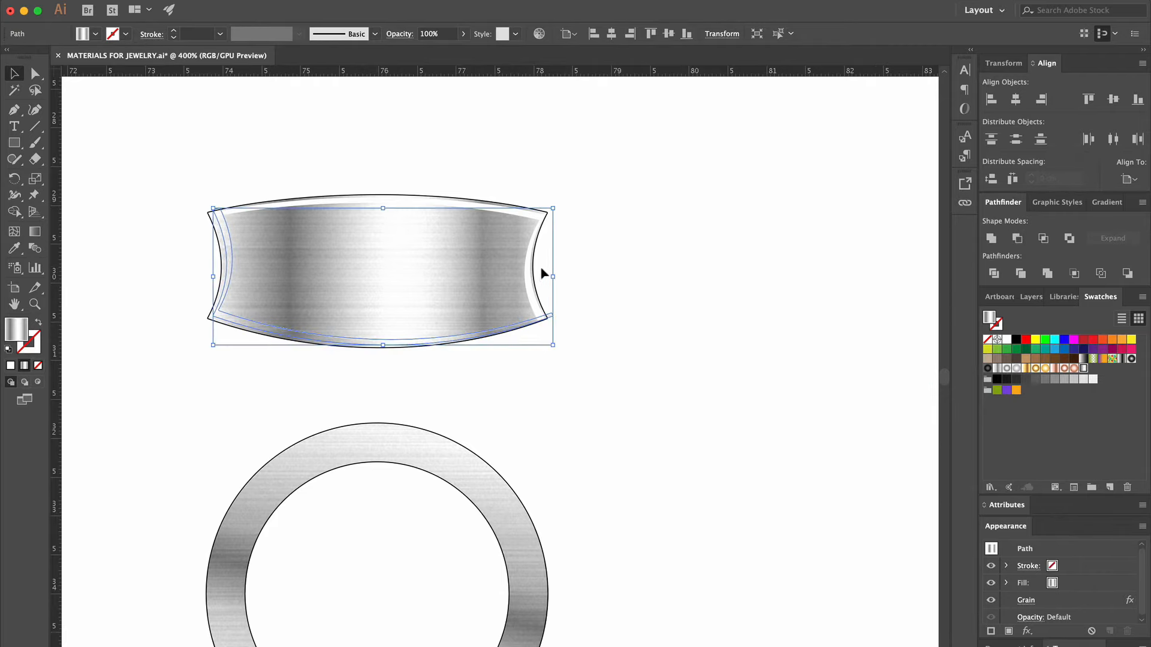
{"action": "left_click_drag", "start_coordinate": [553, 278], "coordinate": [542, 278]}
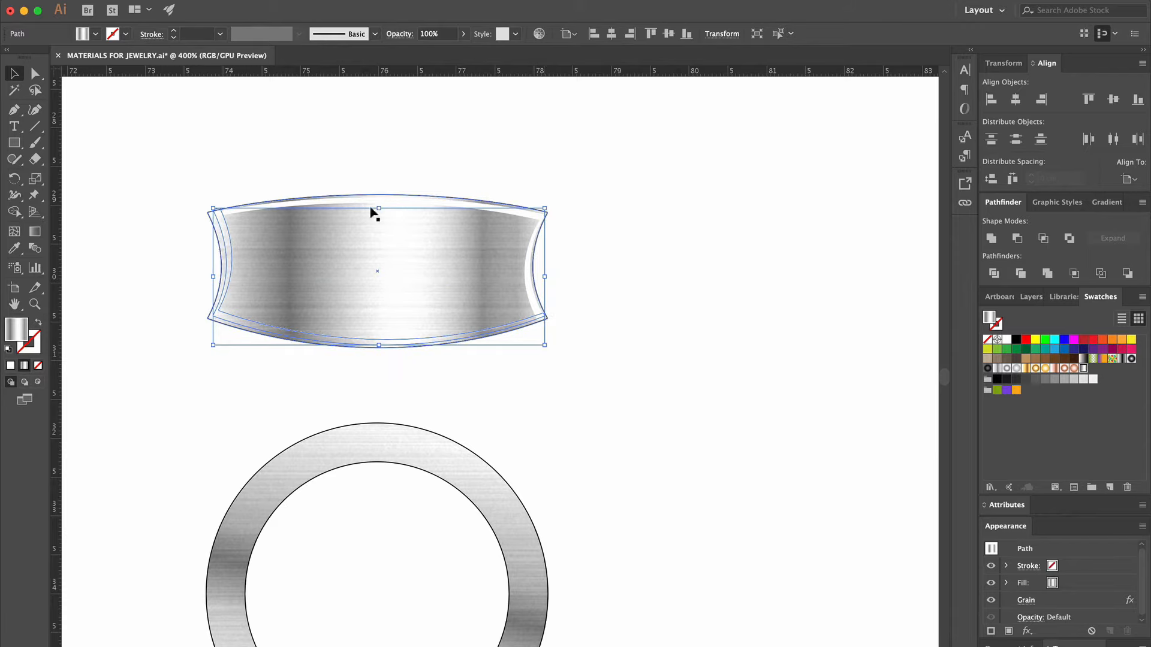
{"action": "left_click_drag", "start_coordinate": [378, 209], "coordinate": [377, 214]}
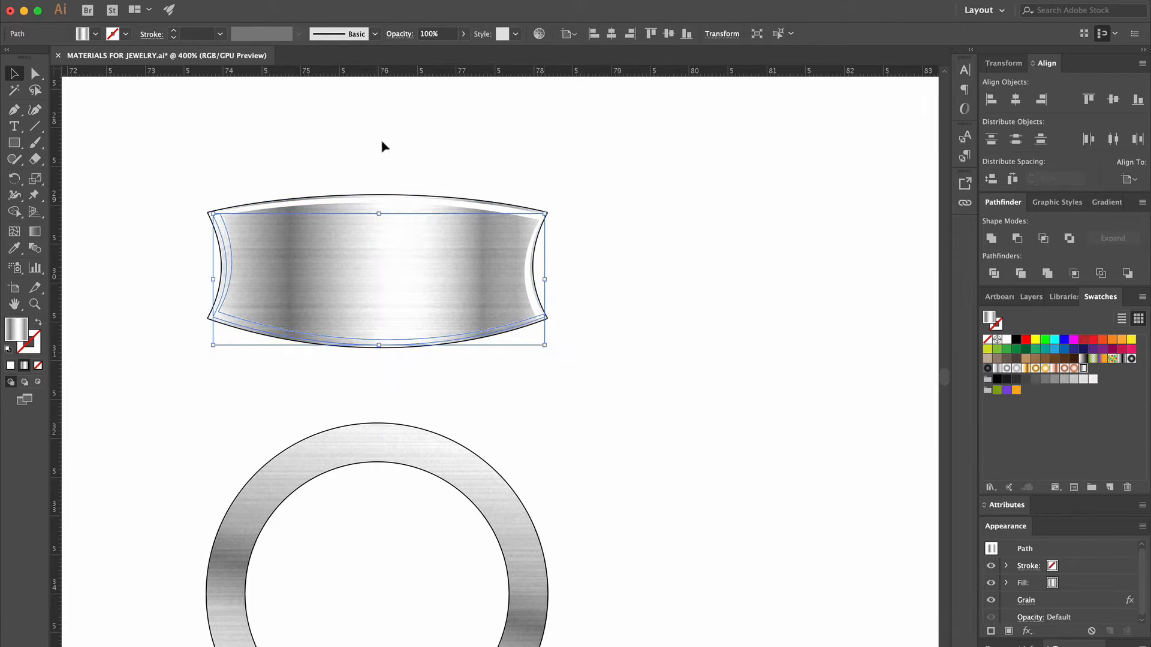
Remove the Grain effect from the lower-left sliver and fill it with dark gray as the band's shadow
{"action": "left_click", "coordinate": [1120, 601]}
{"action": "left_click", "coordinate": [1127, 631]}
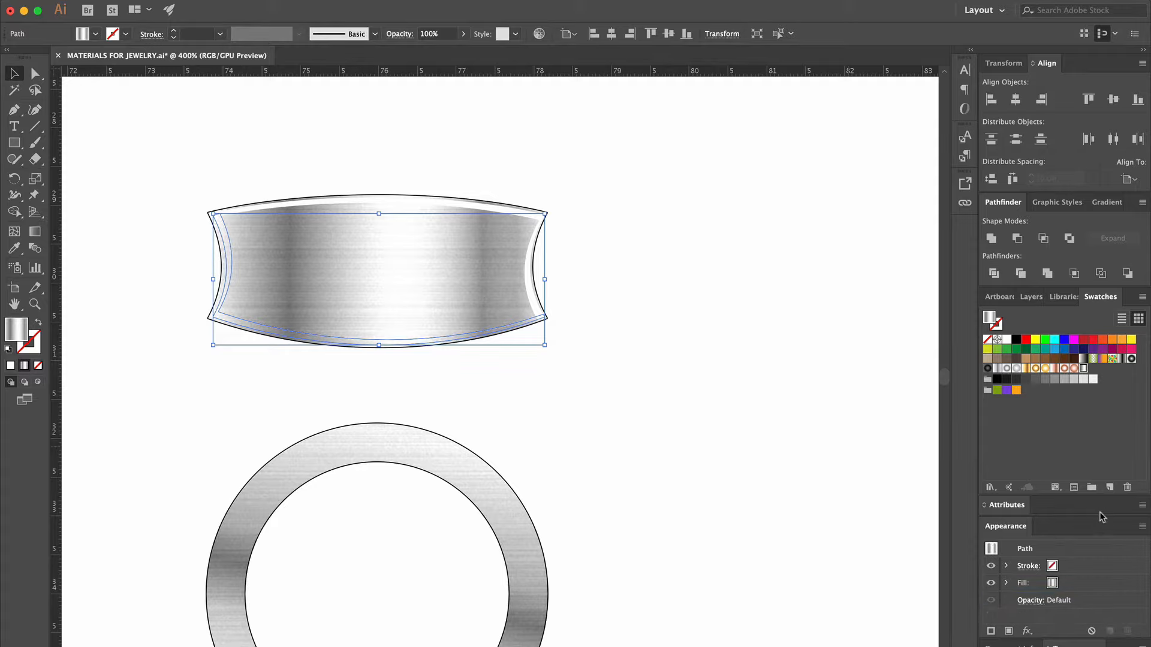
{"action": "left_click", "coordinate": [1033, 380]}
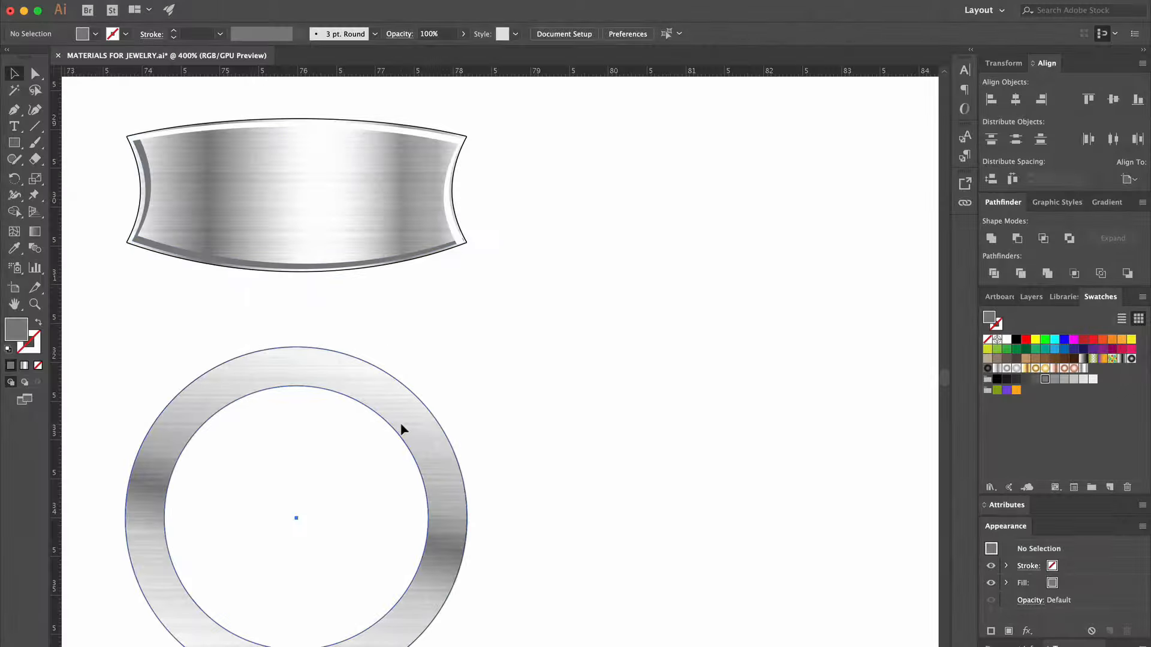
Copy the circular ring beside the drawing, subtract a slightly down-left offset duplicate with Minus Front, and ungroup the resulting slivers
{"action": "left_click_drag", "start_coordinate": [403, 429], "coordinate": [836, 317]}
{"action": "left_click_drag", "start_coordinate": [770, 198], "coordinate": [829, 361]}
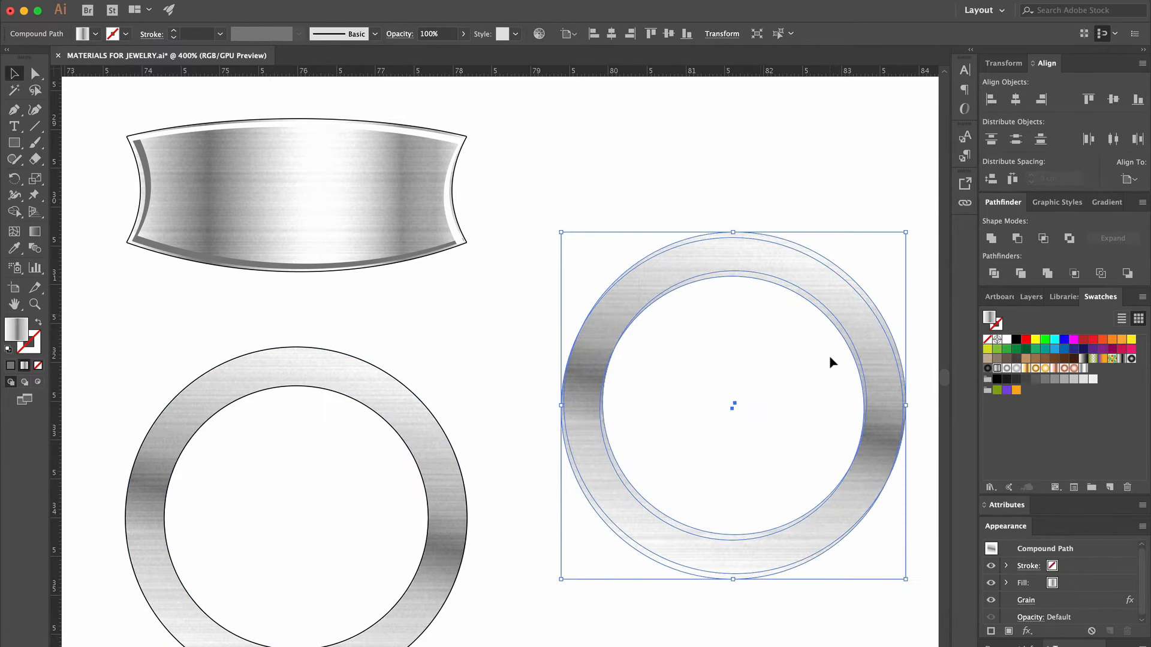
{"action": "left_click", "coordinate": [1017, 239]}
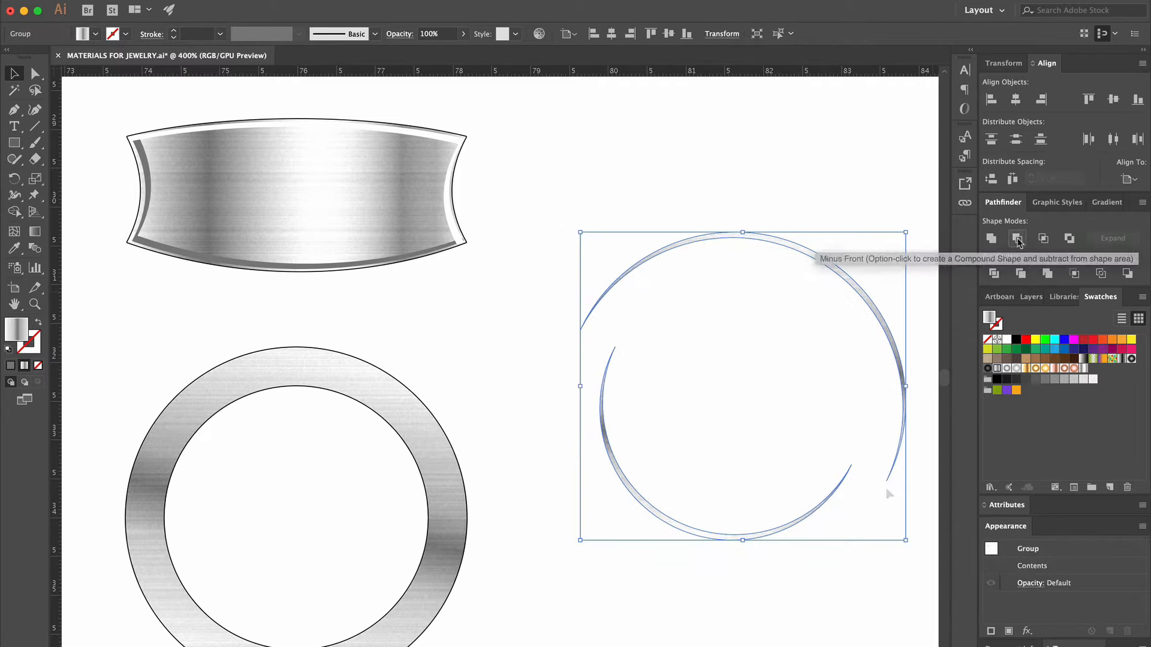
{"action": "key", "text": "super+shift+g"}
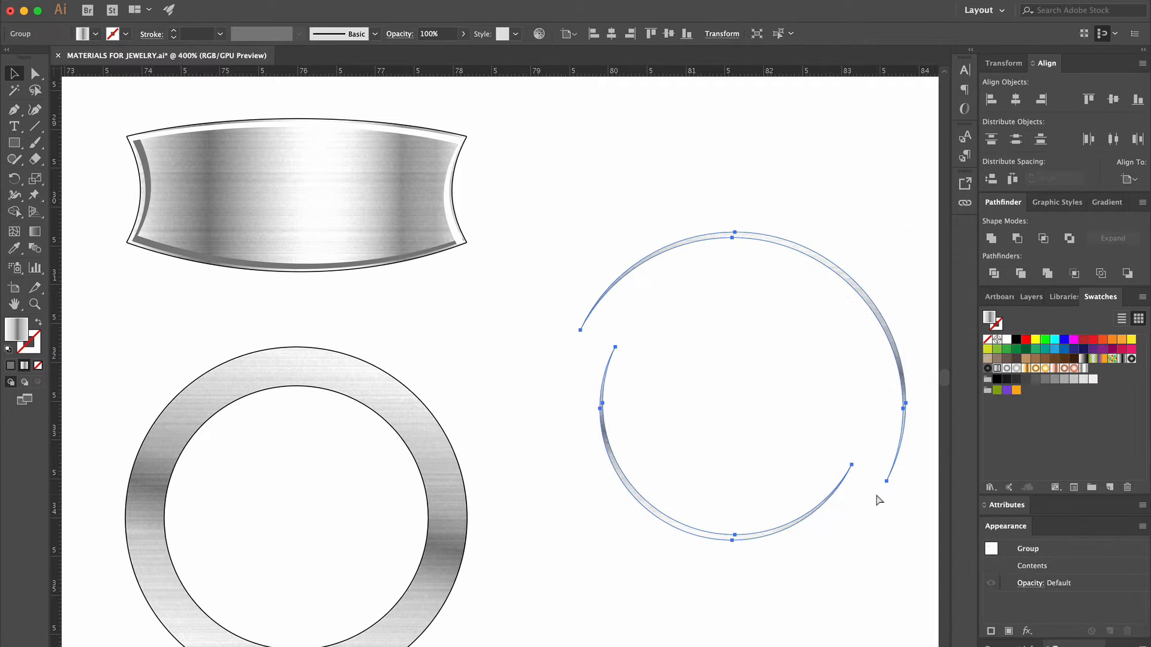
Remove the Grain effect from the ring slivers and sample the white fill from the band's highlight
{"action": "left_click_drag", "start_coordinate": [1133, 604], "coordinate": [1128, 636]}
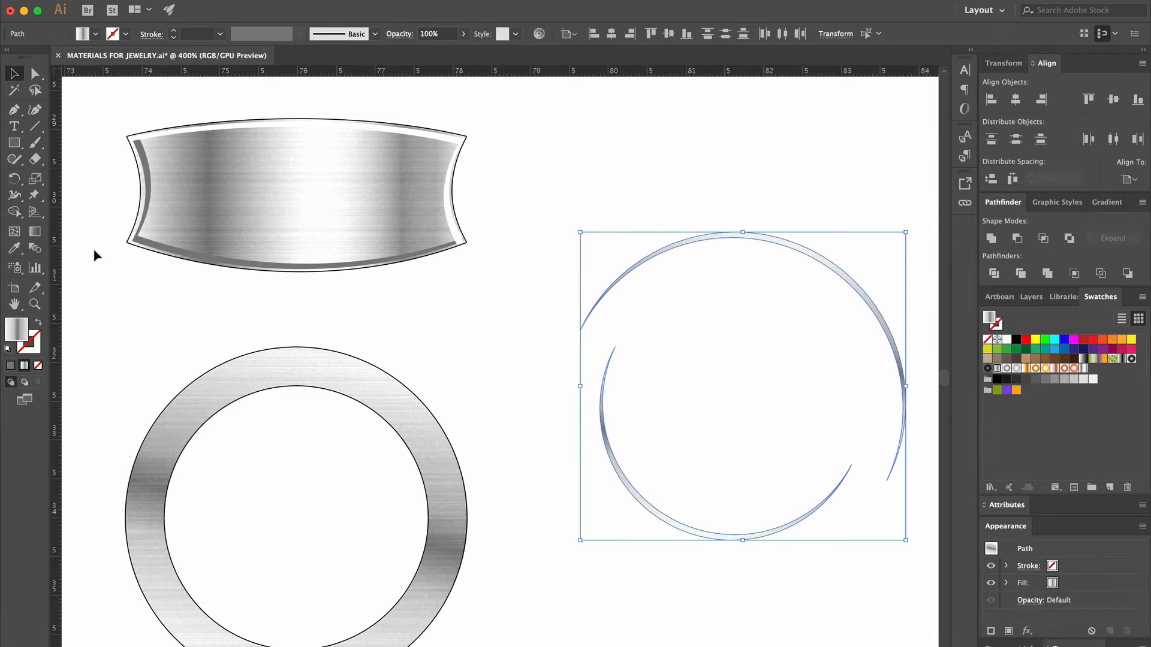
{"action": "left_click", "coordinate": [15, 247]}
{"action": "left_click", "coordinate": [352, 127]}
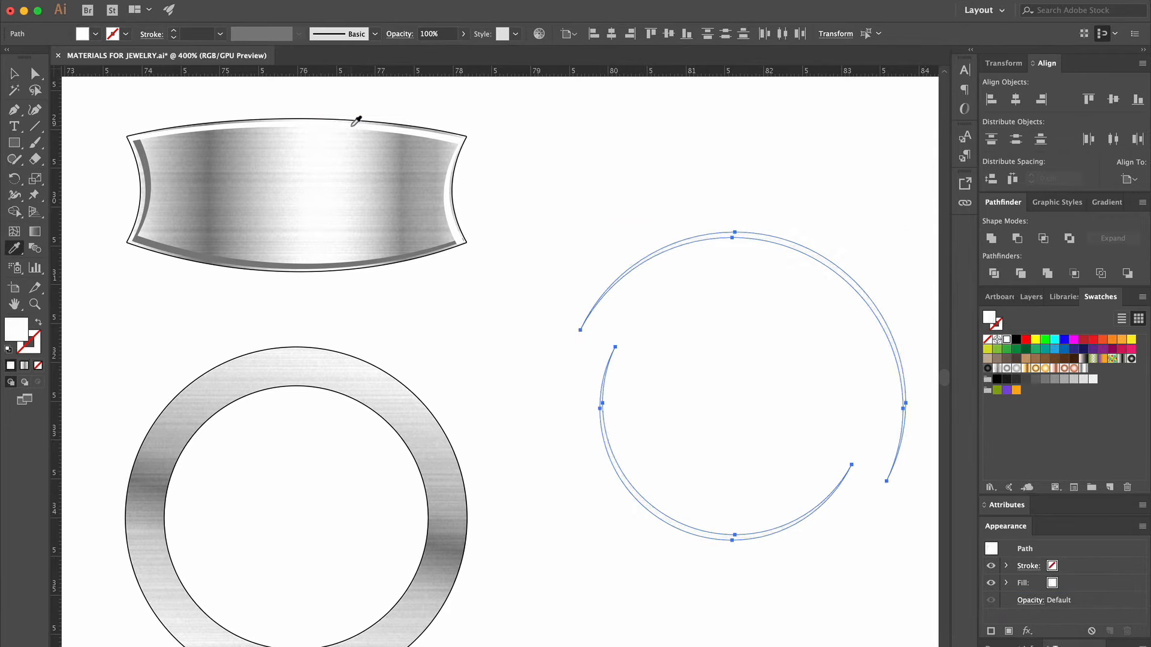
Move the white slivers onto the original ring's upper-right outer and lower-left inner edges and resize them to fit
{"action": "key", "text": "v"}
{"action": "left_click_drag", "start_coordinate": [818, 260], "coordinate": [380, 385]}
{"action": "left_click_drag", "start_coordinate": [138, 350], "coordinate": [142, 348]}
{"action": "left_click", "coordinate": [545, 411]}
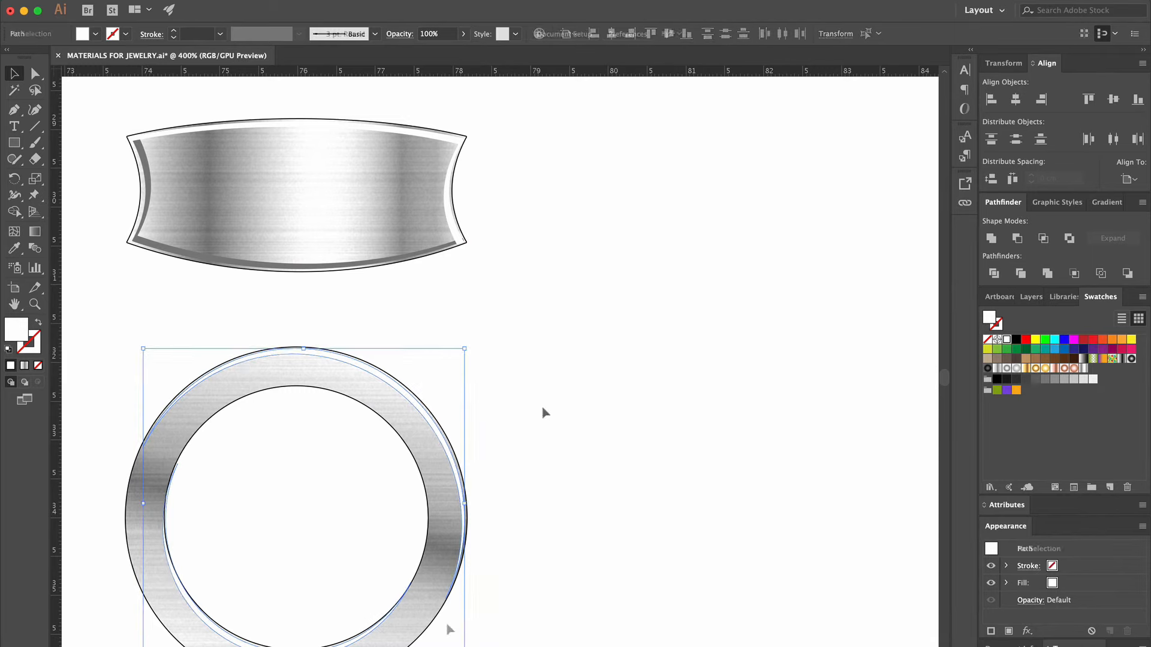
Copy the ring beside the drawing again, subtract an up-right offset duplicate with Minus Front, and ungroup the resulting slivers
{"action": "left_click_drag", "start_coordinate": [411, 624], "coordinate": [773, 549]}
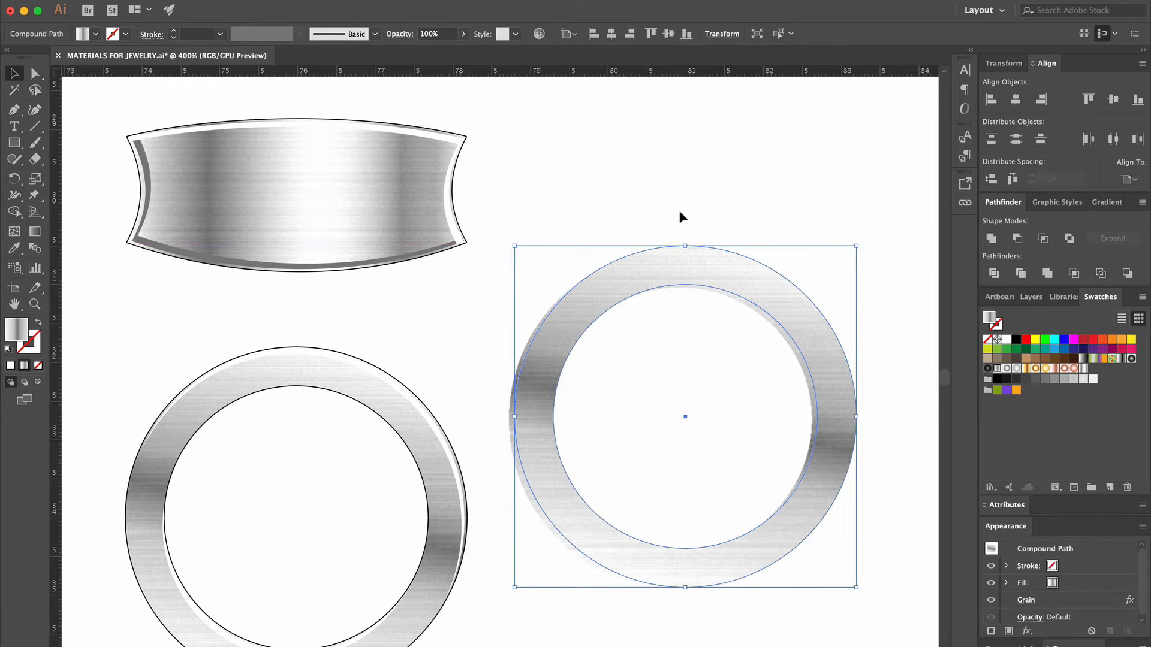
{"action": "left_click_drag", "start_coordinate": [682, 217], "coordinate": [797, 398]}
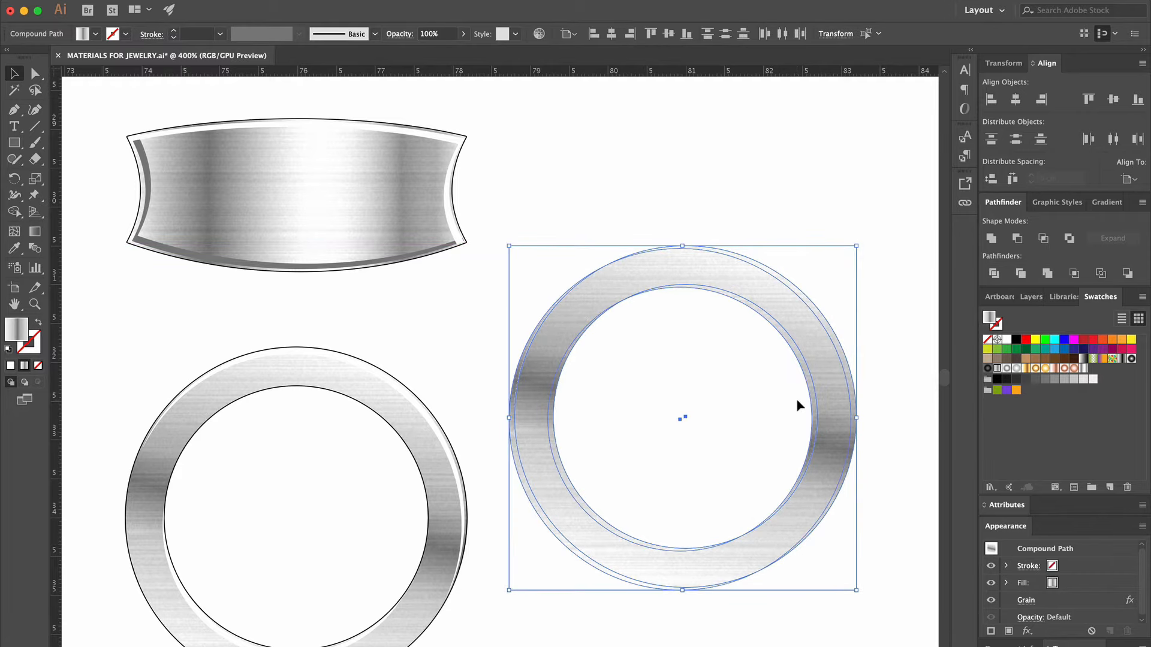
{"action": "left_click", "coordinate": [1017, 238]}
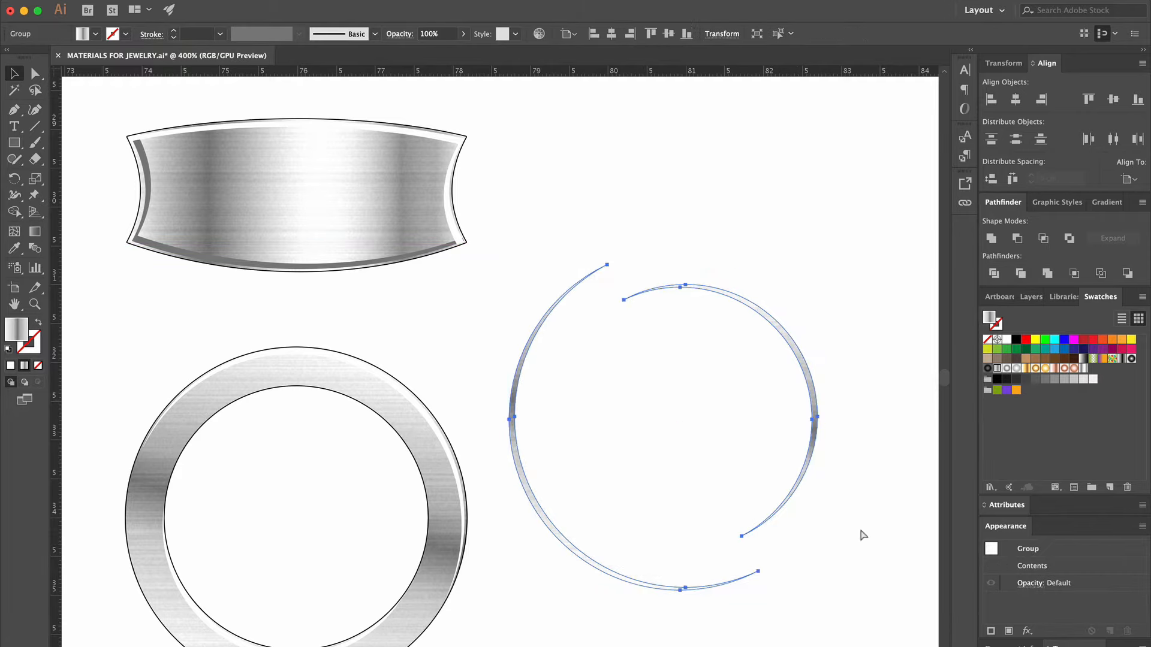
{"action": "key", "text": "super+shift+g"}
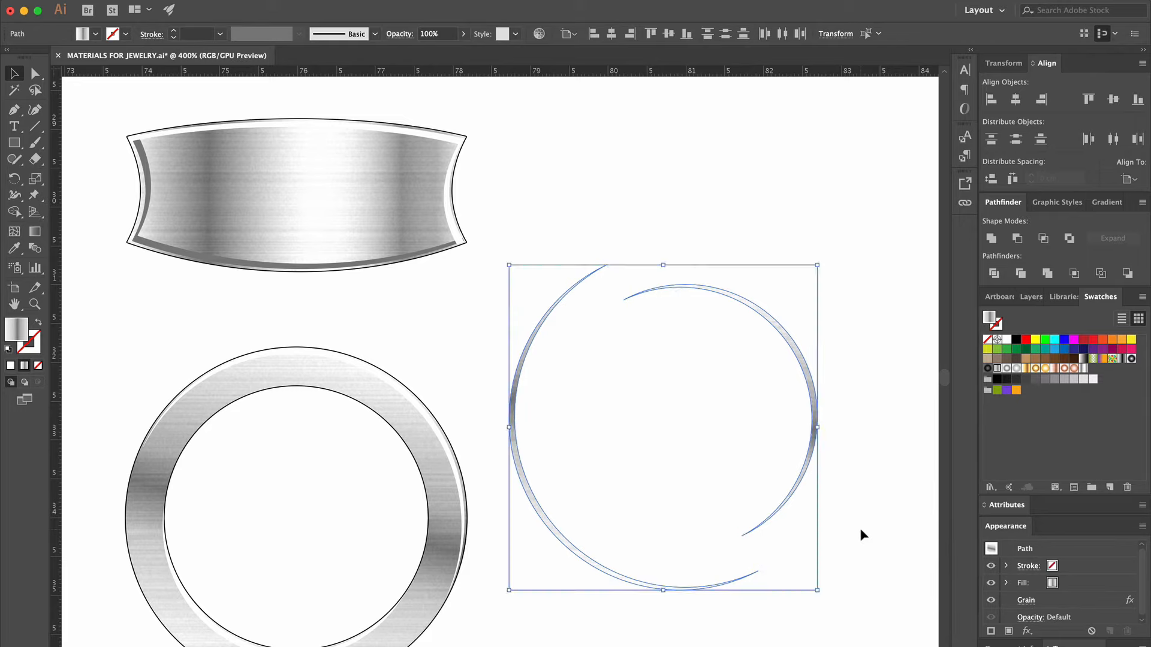
Remove the Grain effect from the new ring slivers and sample the dark gray fill from the band's shadow
{"action": "left_click", "coordinate": [1132, 605]}
{"action": "left_click", "coordinate": [1127, 631]}
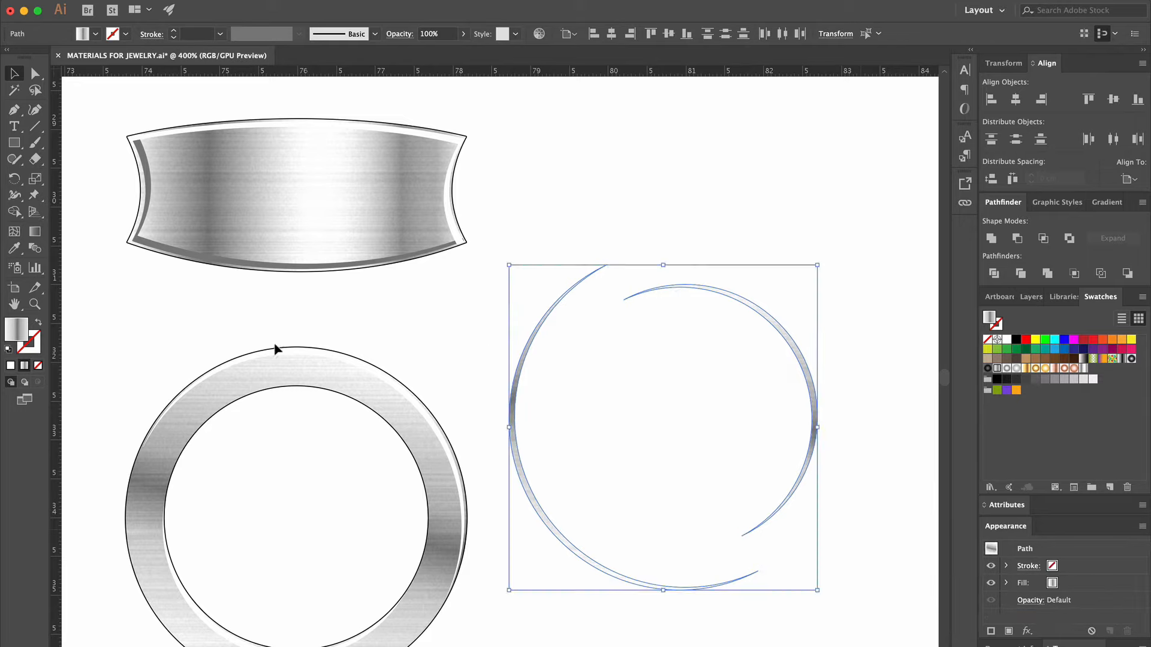
{"action": "left_click", "coordinate": [15, 251]}
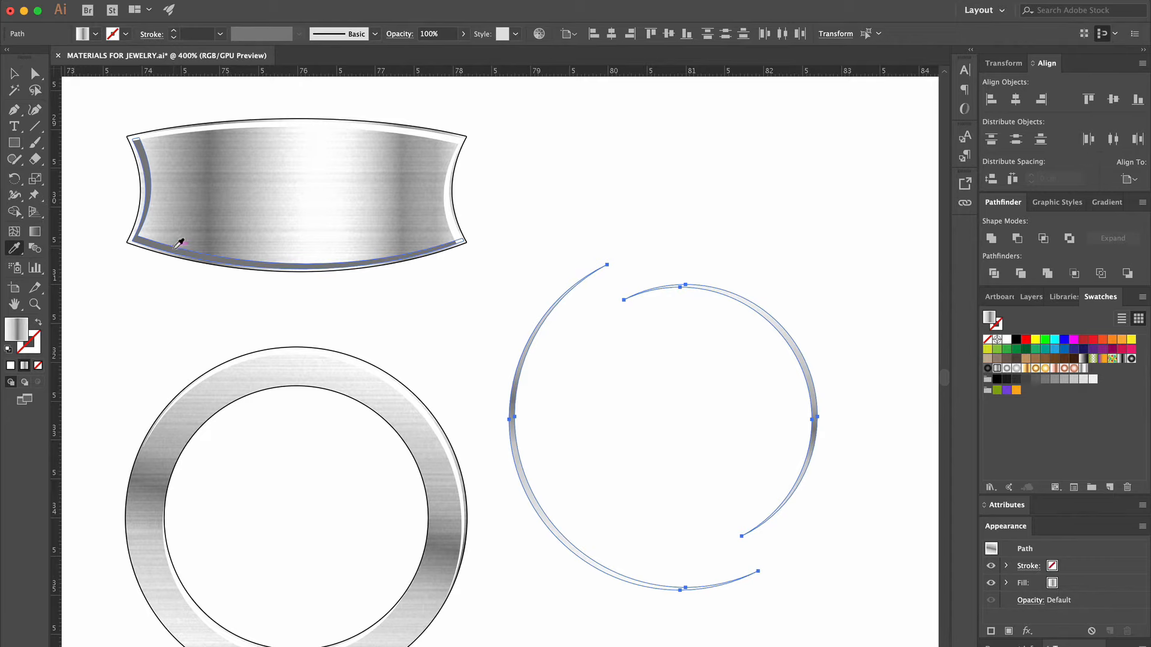
{"action": "left_click", "coordinate": [179, 243]}
Move the gray slivers onto the original ring's lower-left outer and upper-right inner edges and resize them to fit
{"action": "left_click", "coordinate": [15, 73]}
{"action": "left_click", "coordinate": [685, 294]}
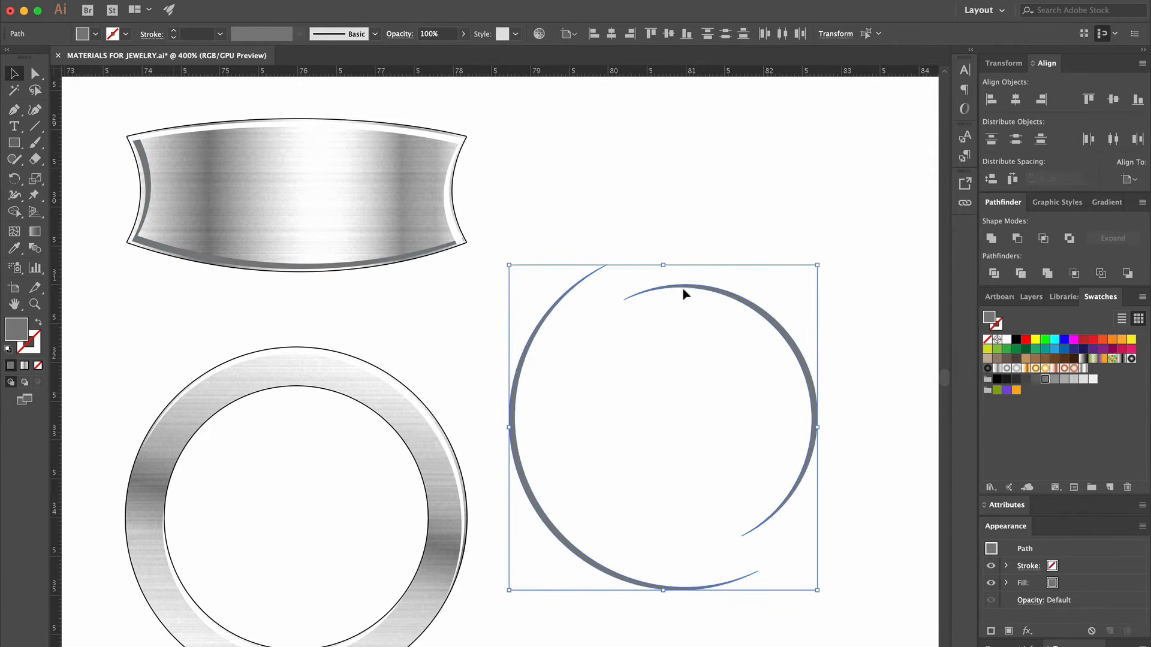
{"action": "left_click_drag", "start_coordinate": [729, 300], "coordinate": [348, 395]}
{"action": "left_click_drag", "start_coordinate": [127, 362], "coordinate": [128, 363]}
{"action": "key", "text": "super+shift+a"}
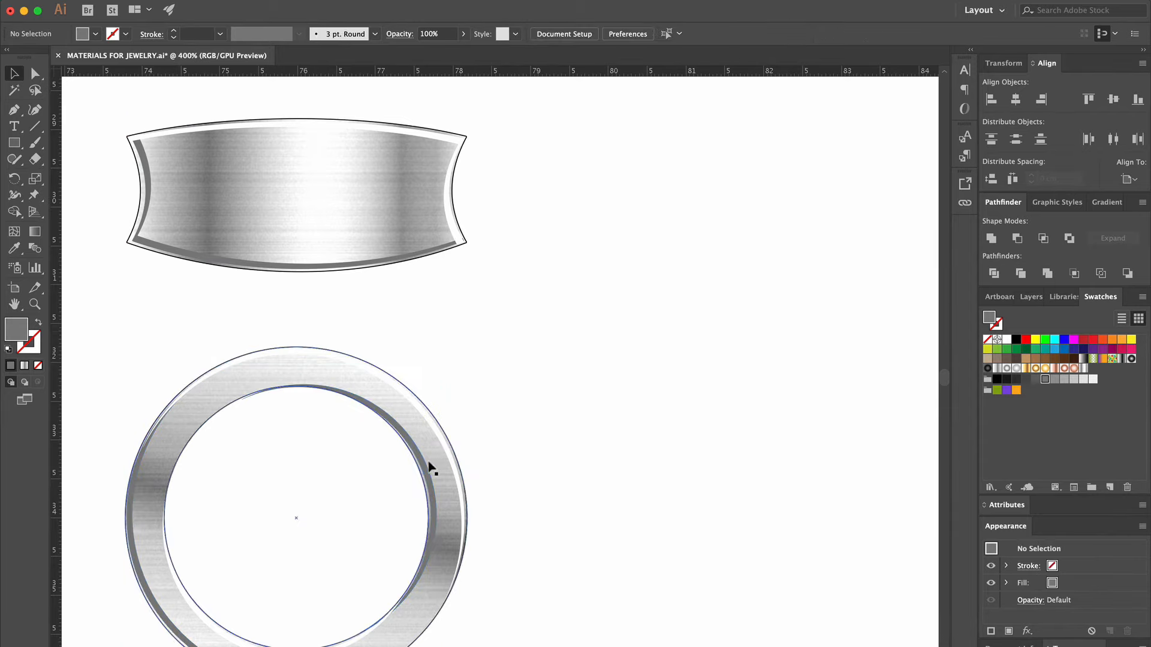
Enlarge the inner gray shadow sliver slightly up and to the left so it follows the ring's inner edge
{"action": "left_click", "coordinate": [426, 464]}
{"action": "left_click_drag", "start_coordinate": [241, 385], "coordinate": [234, 383]}
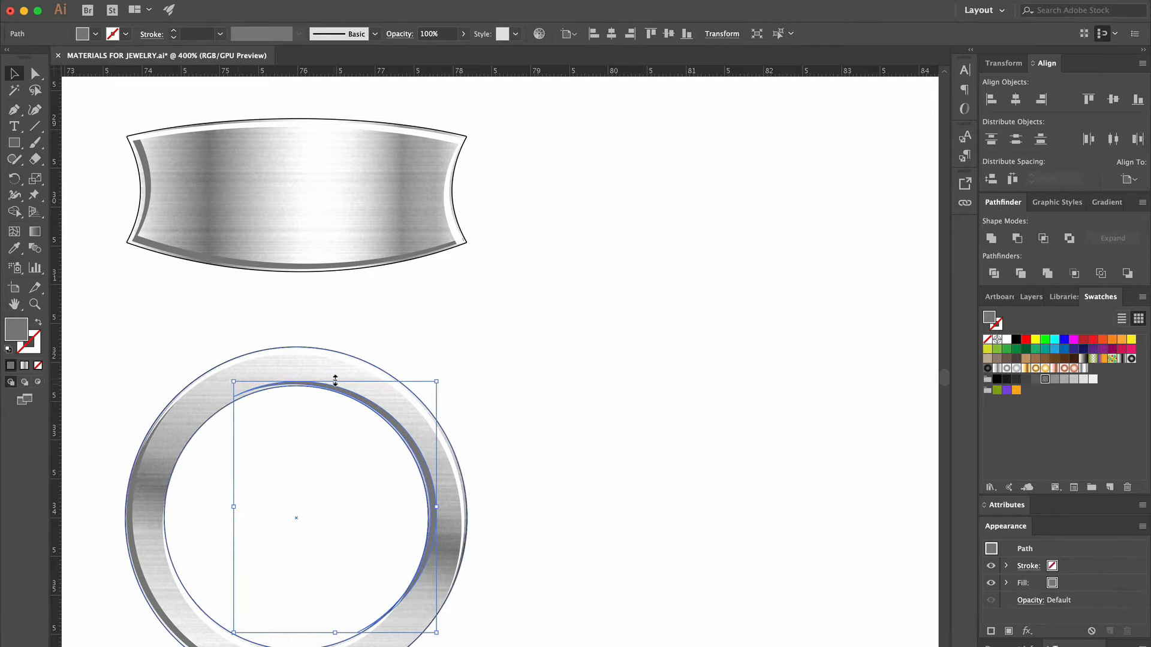
{"action": "left_click_drag", "start_coordinate": [335, 380], "coordinate": [339, 378]}
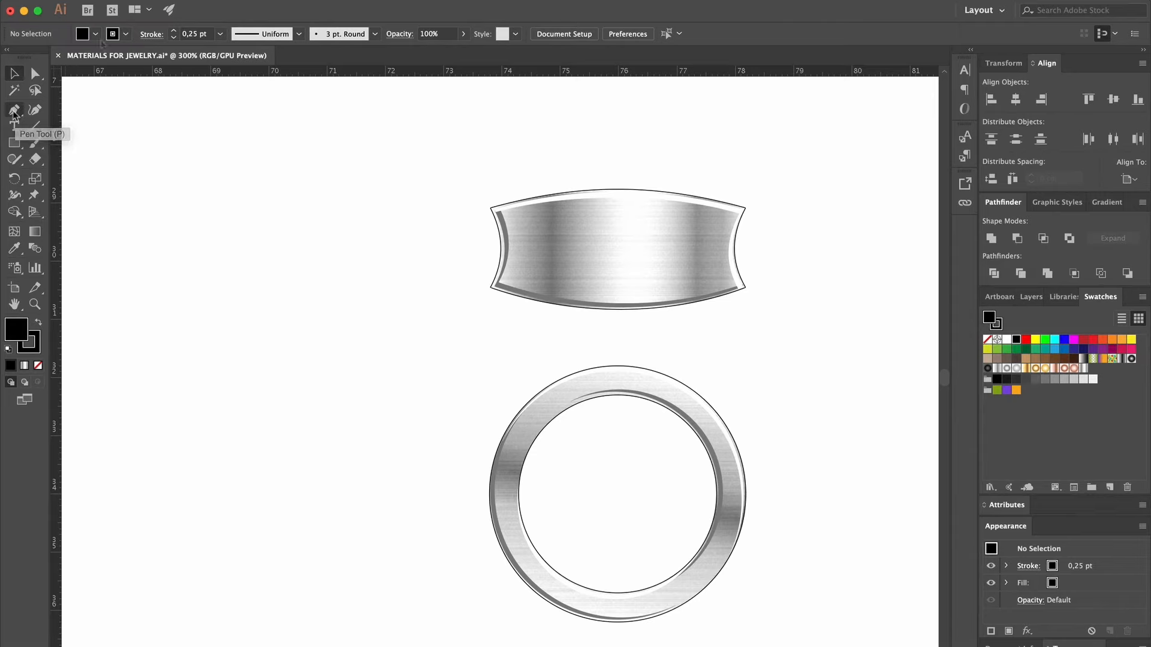
With no fill and a 0,25 pt black stroke, draw a closed curved S-shaped outline with the Pen tool beside the band
{"action": "left_click", "coordinate": [94, 34]}
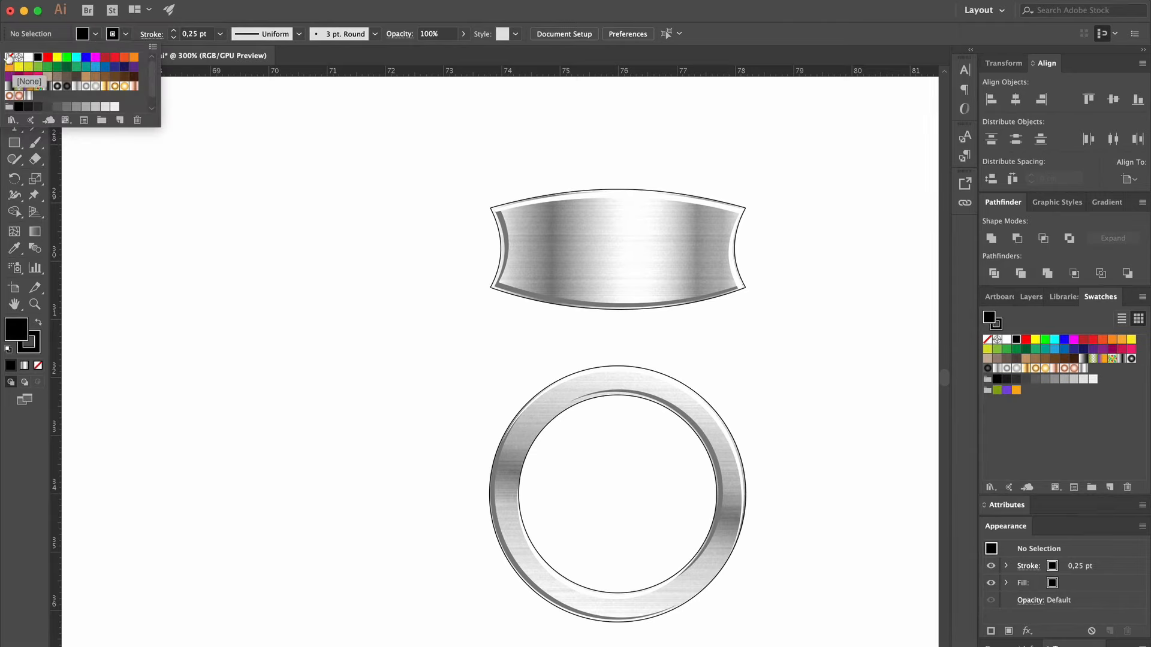
{"action": "left_click", "coordinate": [8, 57]}
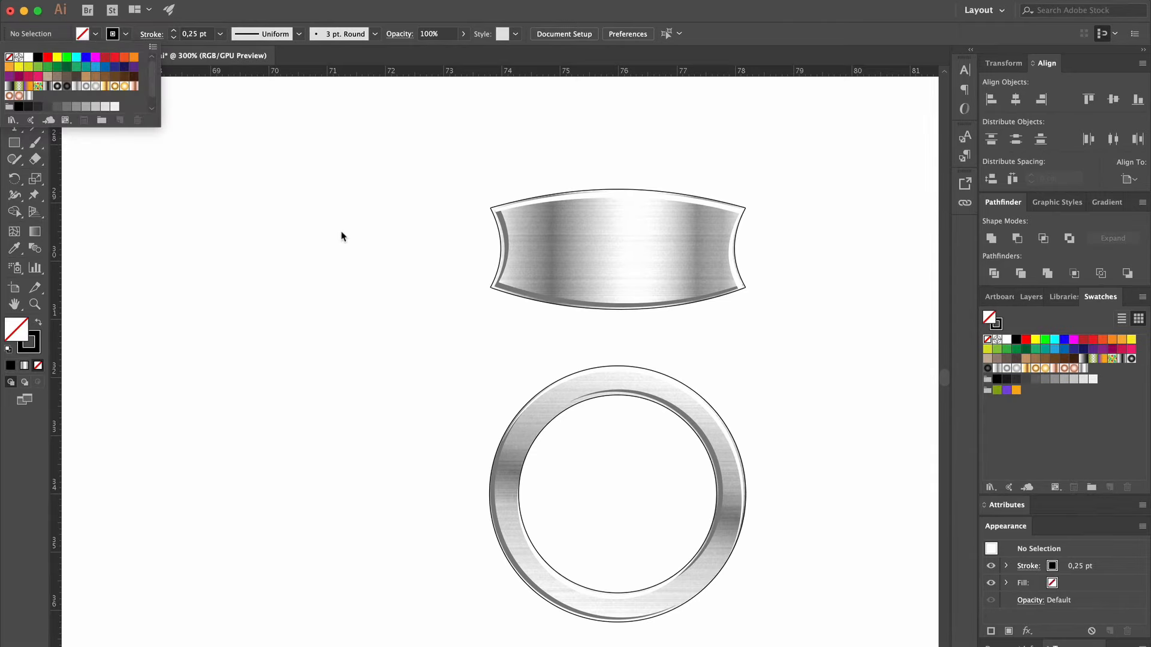
{"action": "left_click", "coordinate": [229, 215]}
{"action": "left_click", "coordinate": [268, 220]}
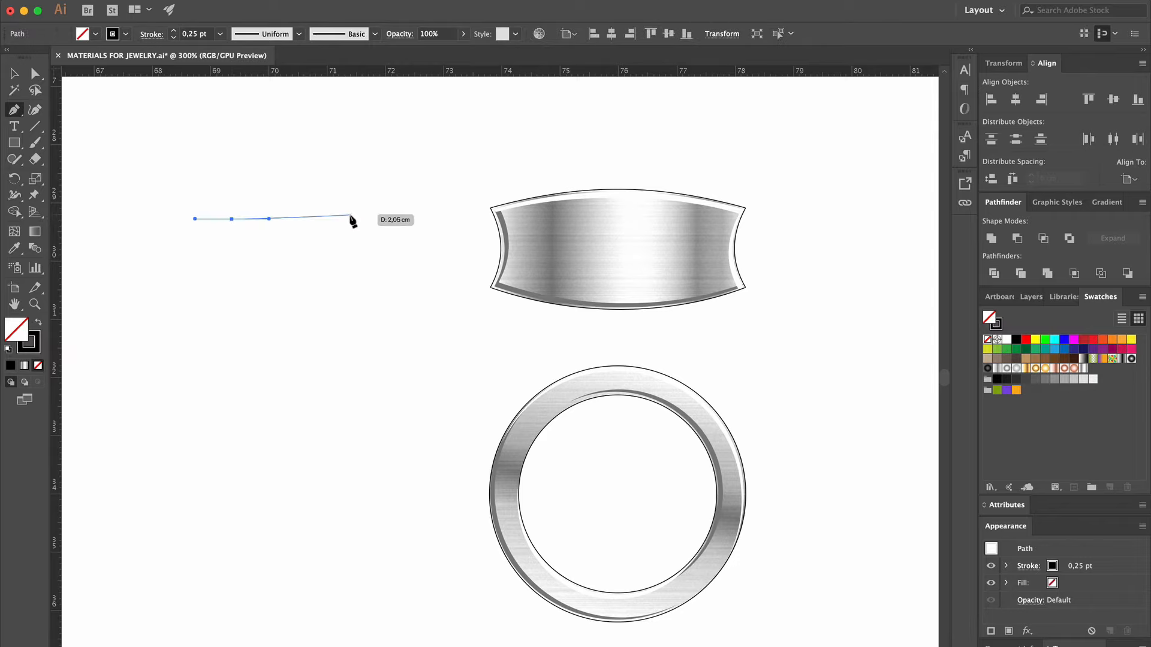
{"action": "left_click_drag", "start_coordinate": [347, 230], "coordinate": [349, 230]}
{"action": "left_click_drag", "start_coordinate": [347, 365], "coordinate": [367, 381]}
{"action": "left_click_drag", "start_coordinate": [445, 380], "coordinate": [466, 376]}
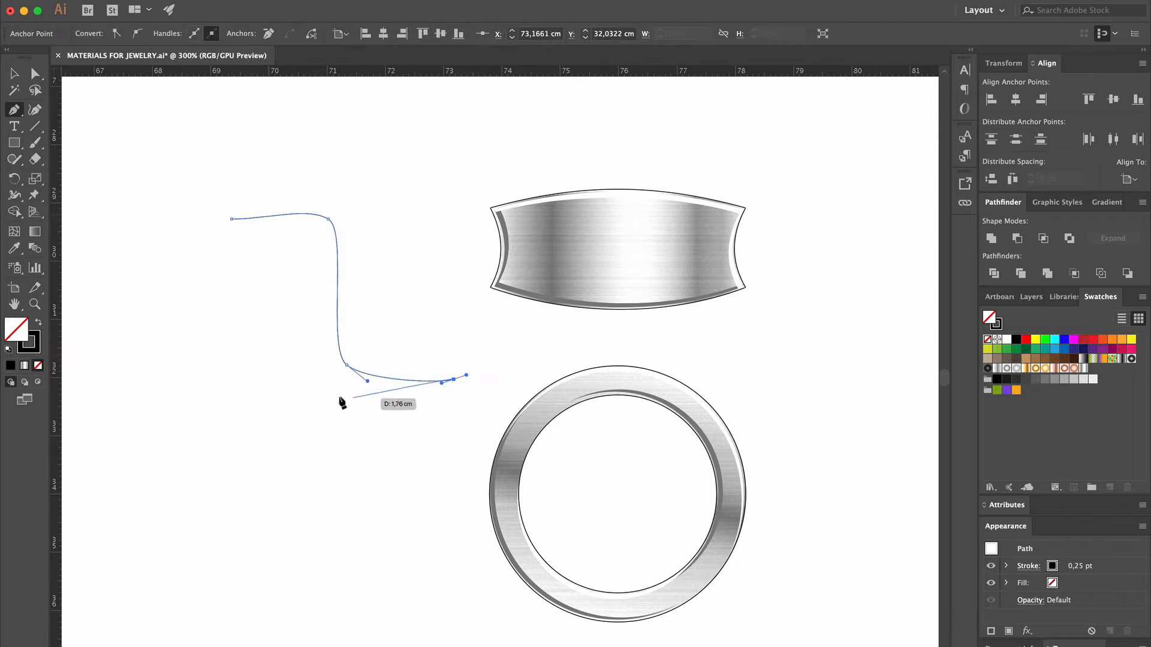
{"action": "left_click_drag", "start_coordinate": [322, 396], "coordinate": [311, 379]}
{"action": "left_click_drag", "start_coordinate": [307, 240], "coordinate": [196, 224]}
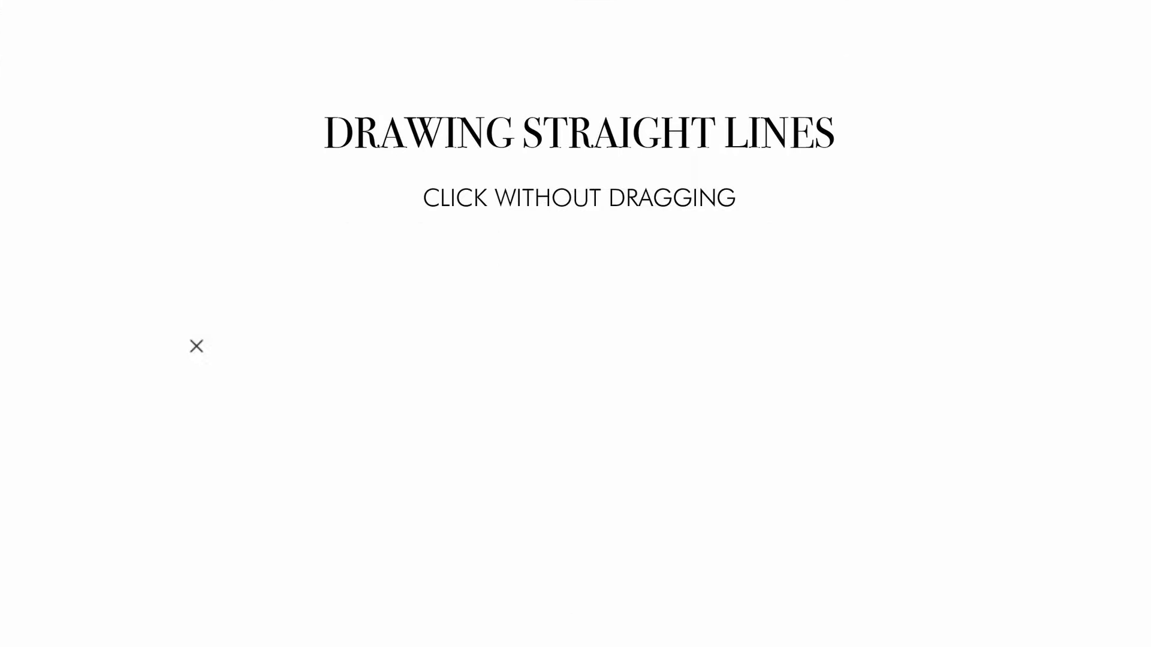
{"action": "left_click", "coordinate": [196, 346]}
{"action": "left_click", "coordinate": [411, 446]}
{"action": "left_click", "coordinate": [692, 343]}
{"action": "left_click", "coordinate": [929, 417]}
{"action": "left_click", "coordinate": [1017, 466]}
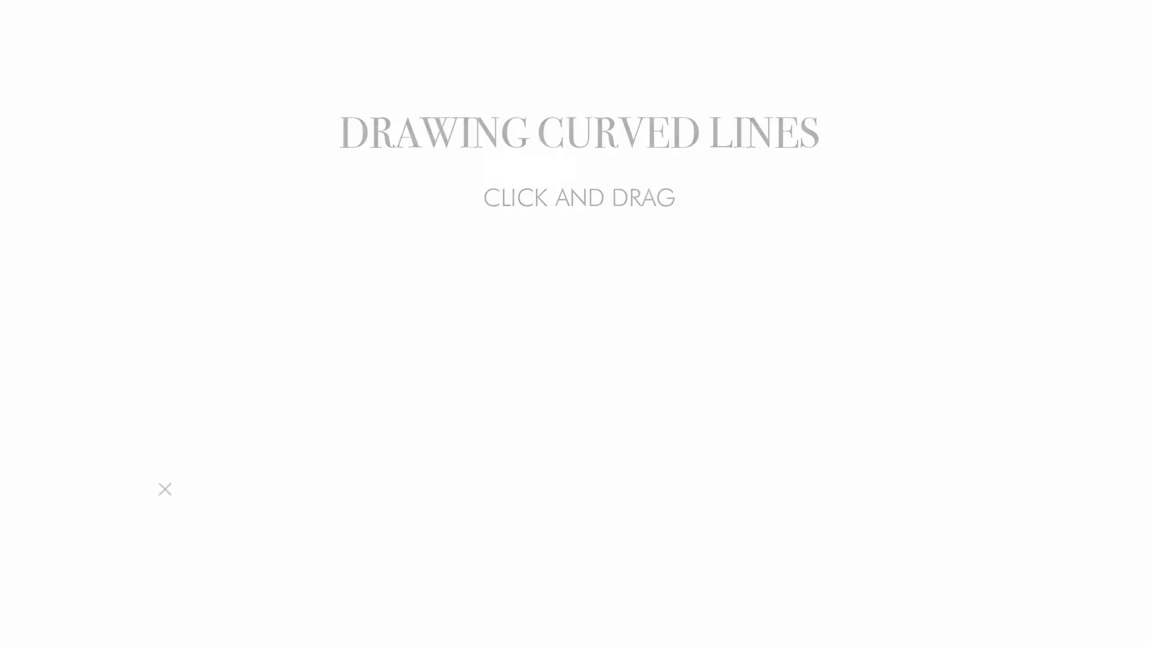
{"action": "left_click_drag", "start_coordinate": [165, 488], "coordinate": [183, 477]}
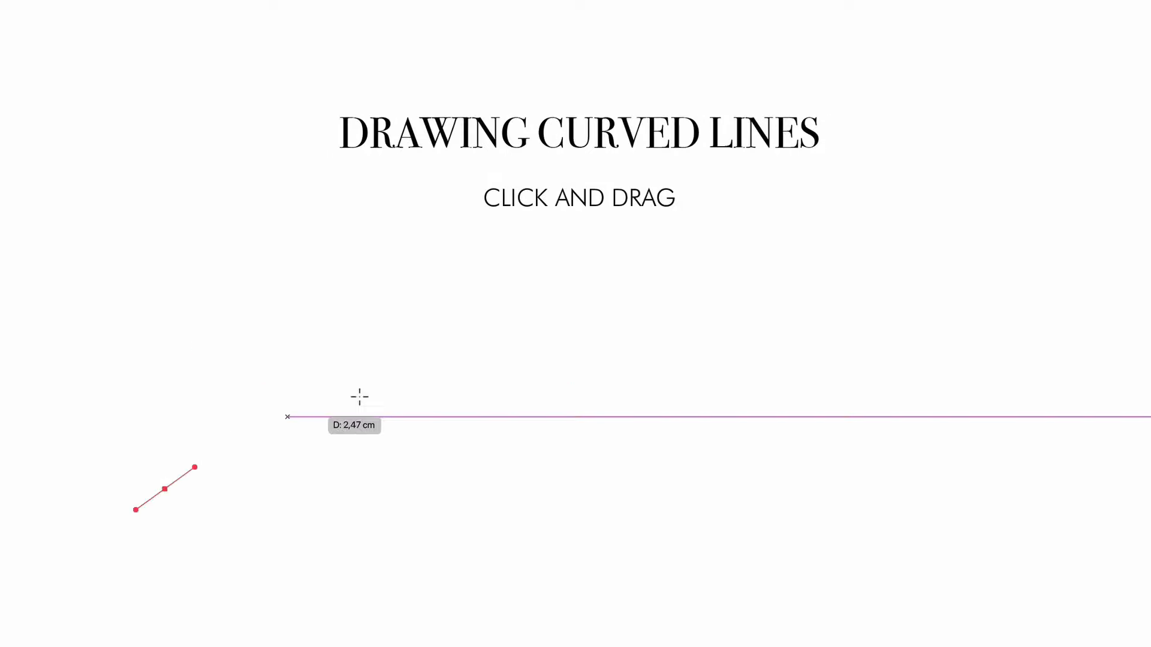
{"action": "left_click_drag", "start_coordinate": [444, 378], "coordinate": [606, 431]}
{"action": "key", "text": "Escape"}
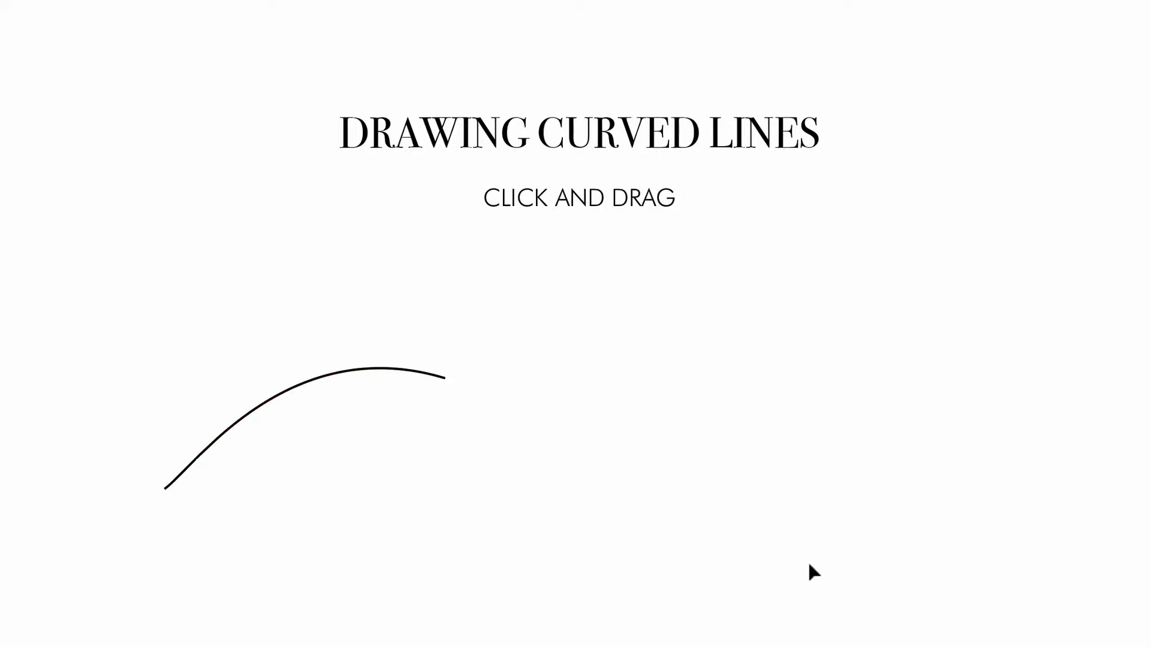
{"action": "left_click_drag", "start_coordinate": [801, 564], "coordinate": [917, 539]}
{"action": "left_click_drag", "start_coordinate": [920, 307], "coordinate": [785, 227]}
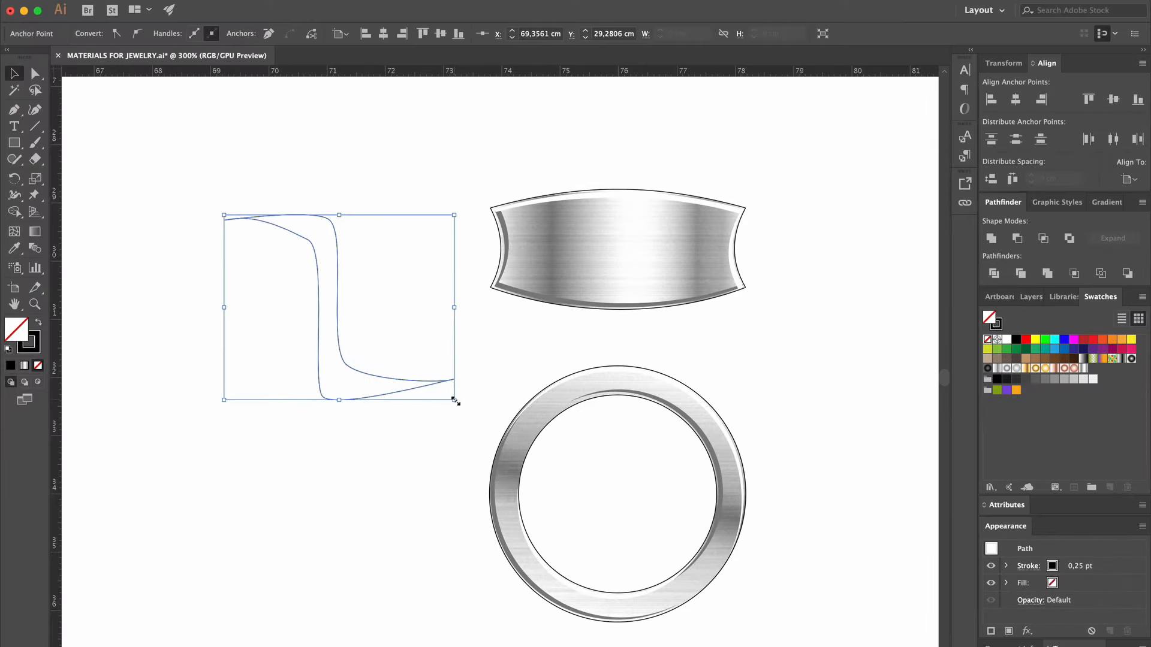
Scale the S-shaped outline down over the band's left part and raise its two upper bend anchors toward the band's top highlight
{"action": "left_click_drag", "start_coordinate": [453, 400], "coordinate": [570, 305]}
{"action": "left_click_drag", "start_coordinate": [569, 305], "coordinate": [570, 302]}
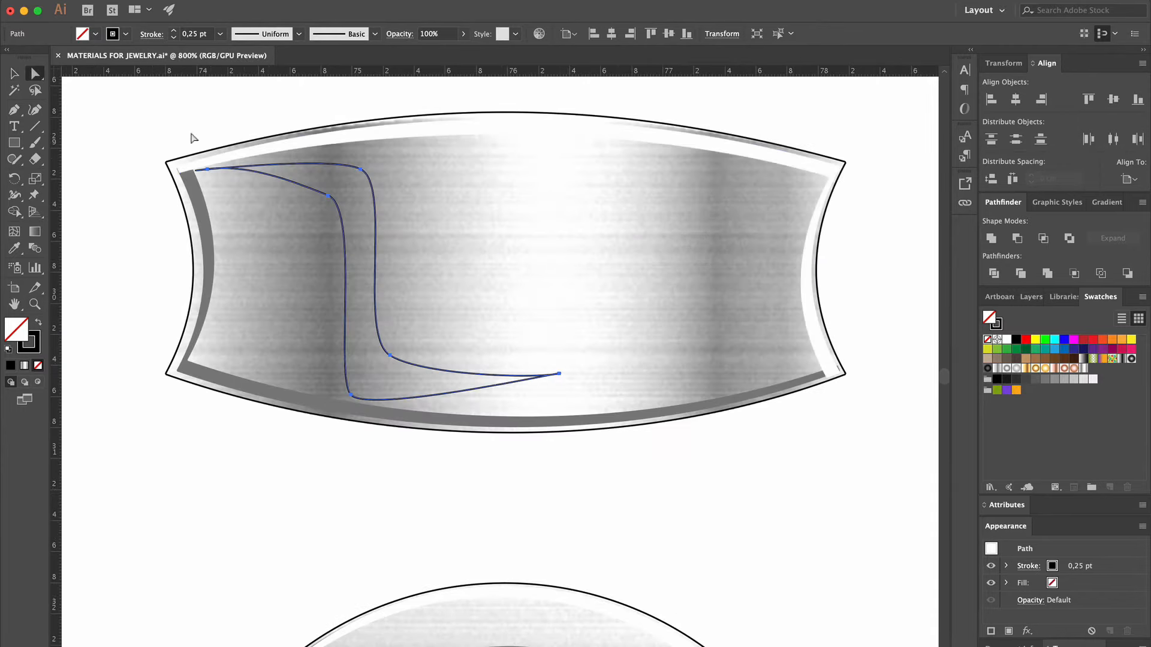
{"action": "left_click_drag", "start_coordinate": [360, 170], "coordinate": [352, 147]}
{"action": "left_click", "coordinate": [334, 141]}
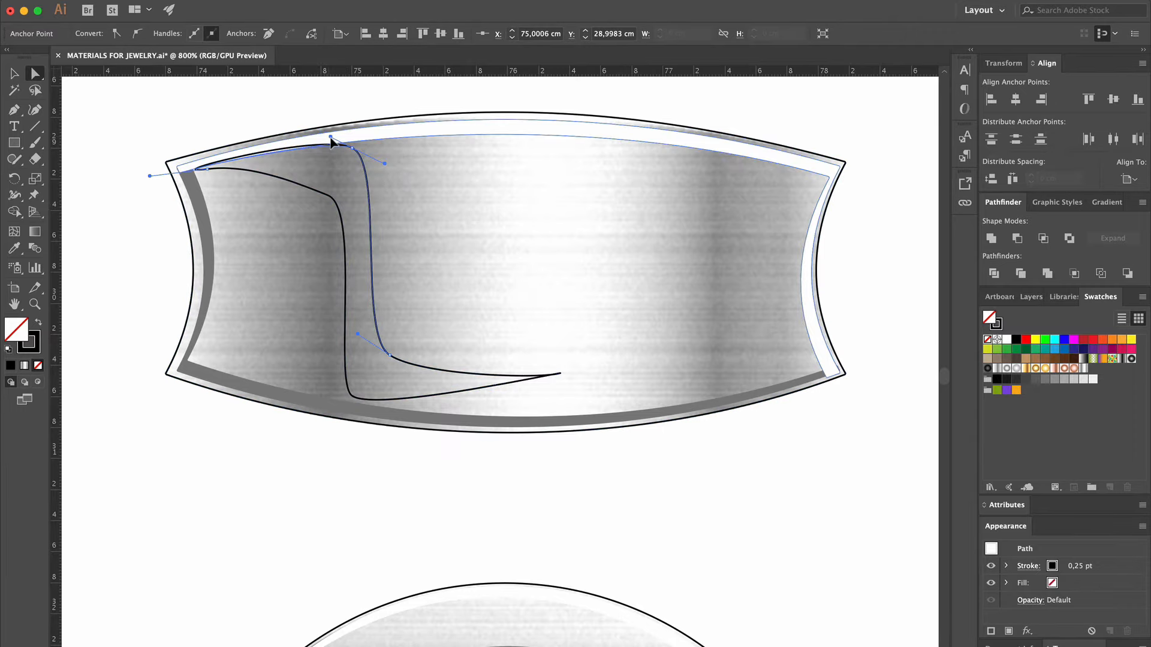
{"action": "left_click", "coordinate": [328, 195]}
{"action": "left_click_drag", "start_coordinate": [326, 198], "coordinate": [292, 153]}
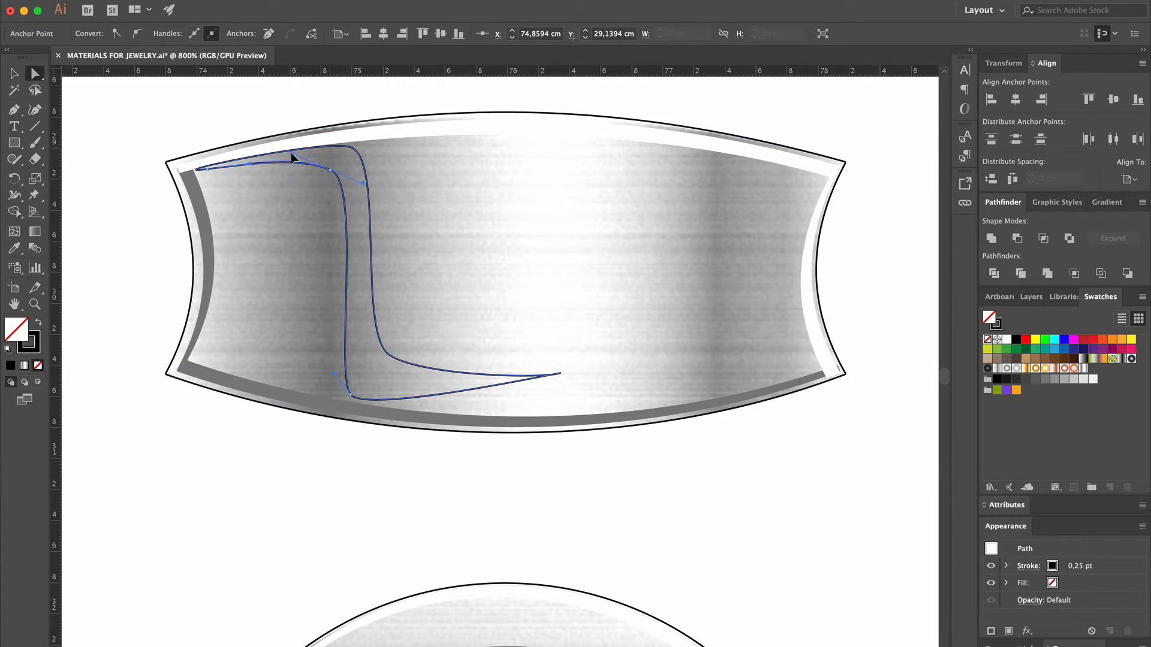
Shape the S-shaped outline's upper-left tip into the band's corner and shift its outer top bend anchor slightly left
{"action": "left_click_drag", "start_coordinate": [210, 172], "coordinate": [154, 177]}
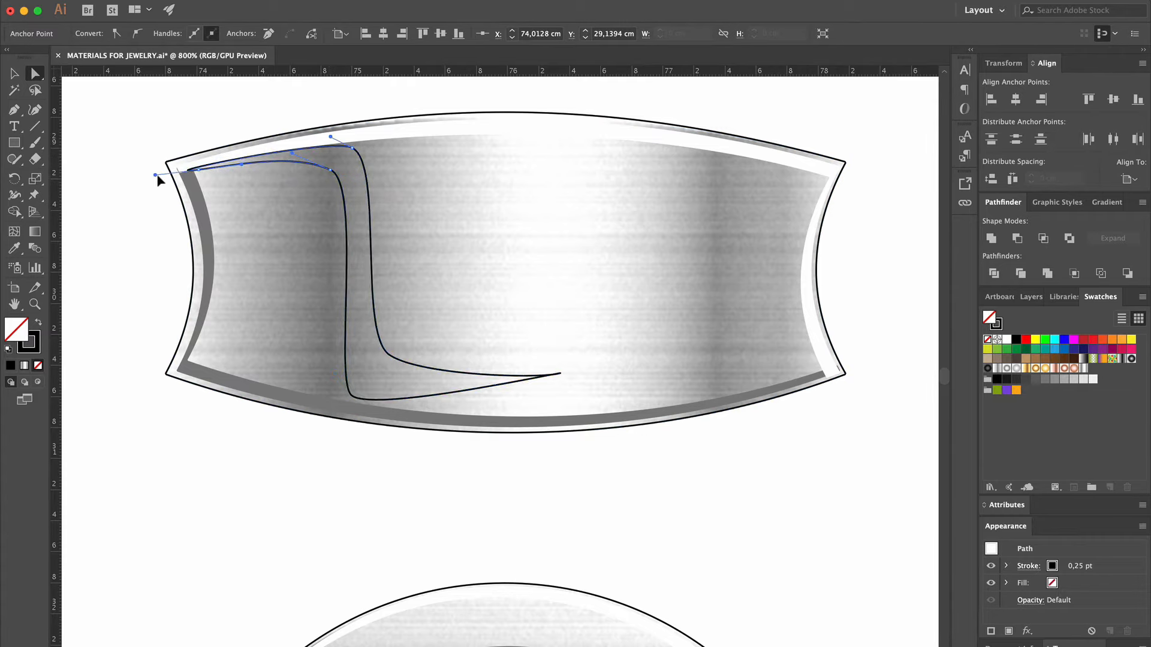
{"action": "left_click", "coordinate": [351, 149]}
{"action": "left_click_drag", "start_coordinate": [349, 149], "coordinate": [343, 149]}
Extend the S-shaped outline's lower tip along the band's bottom shadow and reshape both lower bends and the right side's curve to follow
{"action": "left_click_drag", "start_coordinate": [557, 380], "coordinate": [621, 412]}
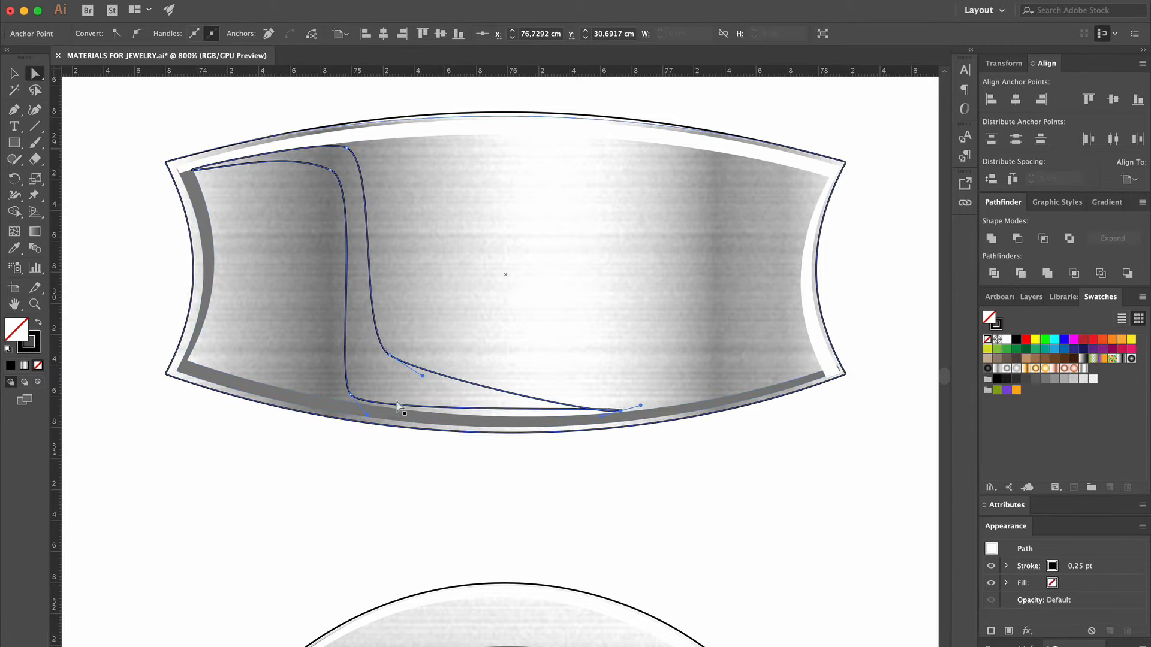
{"action": "left_click_drag", "start_coordinate": [352, 396], "coordinate": [566, 432]}
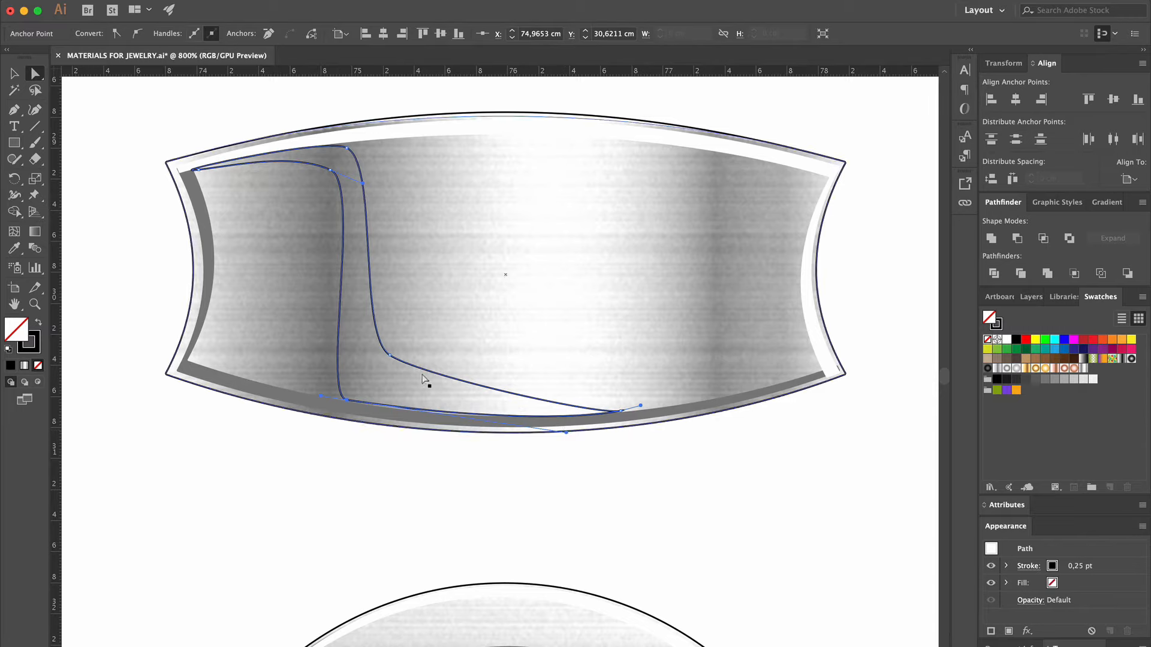
{"action": "left_click_drag", "start_coordinate": [390, 358], "coordinate": [440, 415]}
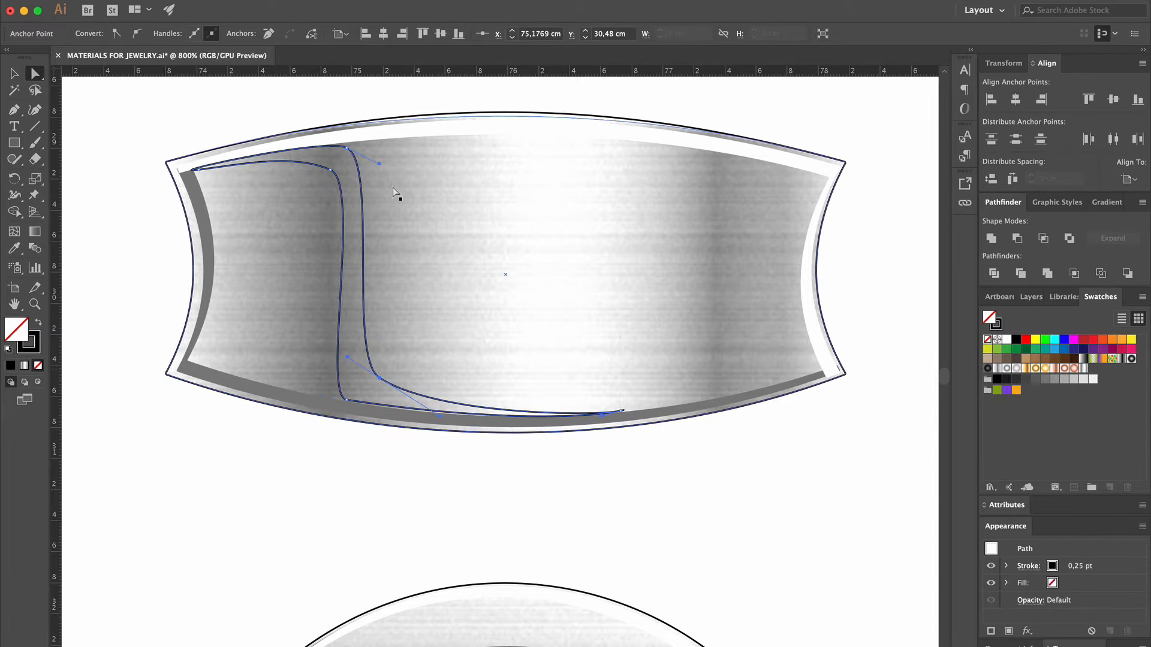
{"action": "left_click_drag", "start_coordinate": [381, 169], "coordinate": [394, 193]}
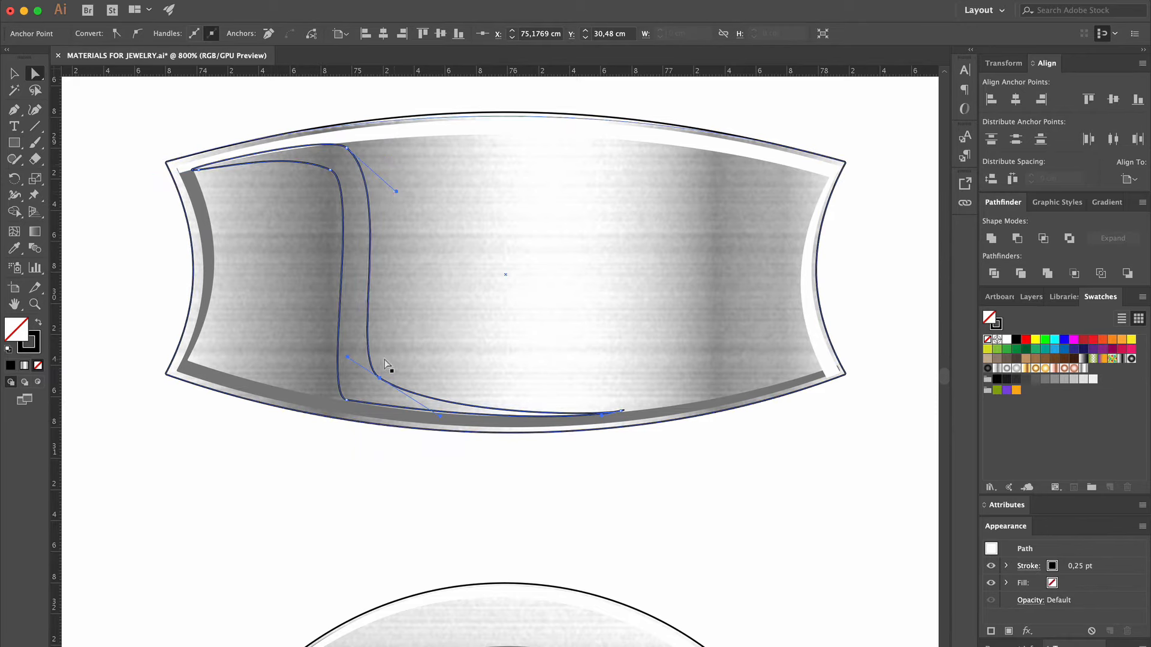
Bow the left side of the S-shaped outline toward the right and smooth its inner top bend and lower bend
{"action": "left_click", "coordinate": [14, 110]}
{"action": "left_click", "coordinate": [81, 160]}
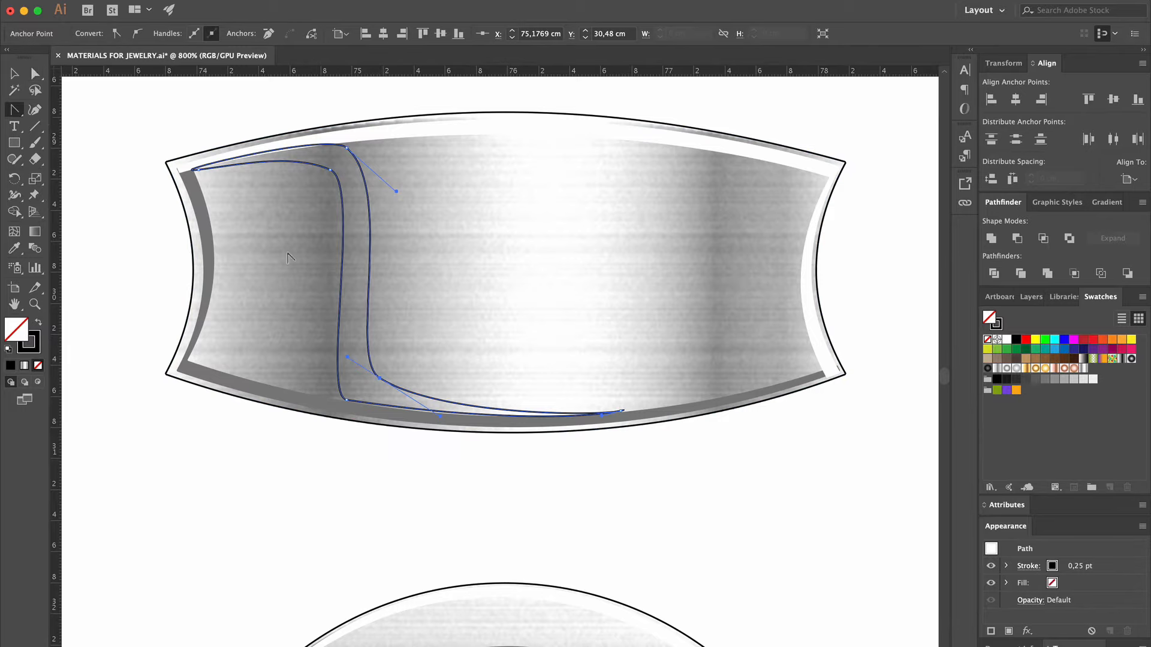
{"action": "mouse_move", "coordinate": [371, 280]}
{"action": "left_mouse_down"}
{"action": "mouse_move", "coordinate": [386, 282]}
{"action": "mouse_move", "coordinate": [358, 290]}
{"action": "left_mouse_up"}
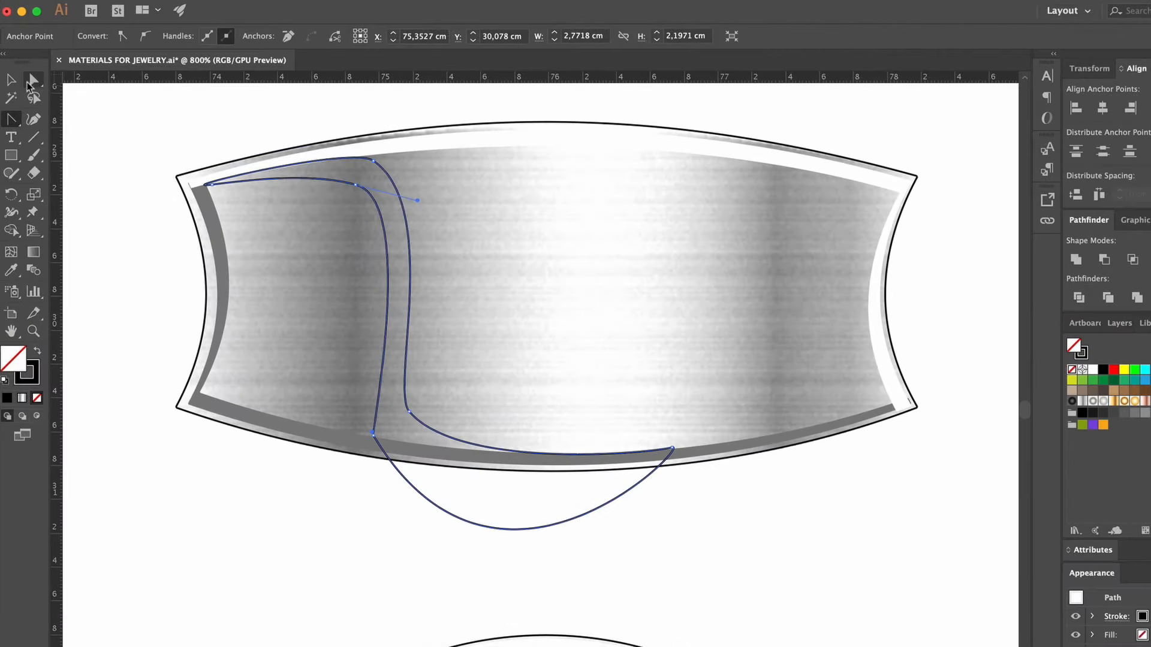
{"action": "left_click", "coordinate": [30, 83]}
{"action": "left_click_drag", "start_coordinate": [356, 184], "coordinate": [342, 184]}
{"action": "left_click_drag", "start_coordinate": [375, 436], "coordinate": [362, 432]}
{"action": "left_click_drag", "start_coordinate": [485, 638], "coordinate": [458, 471]}
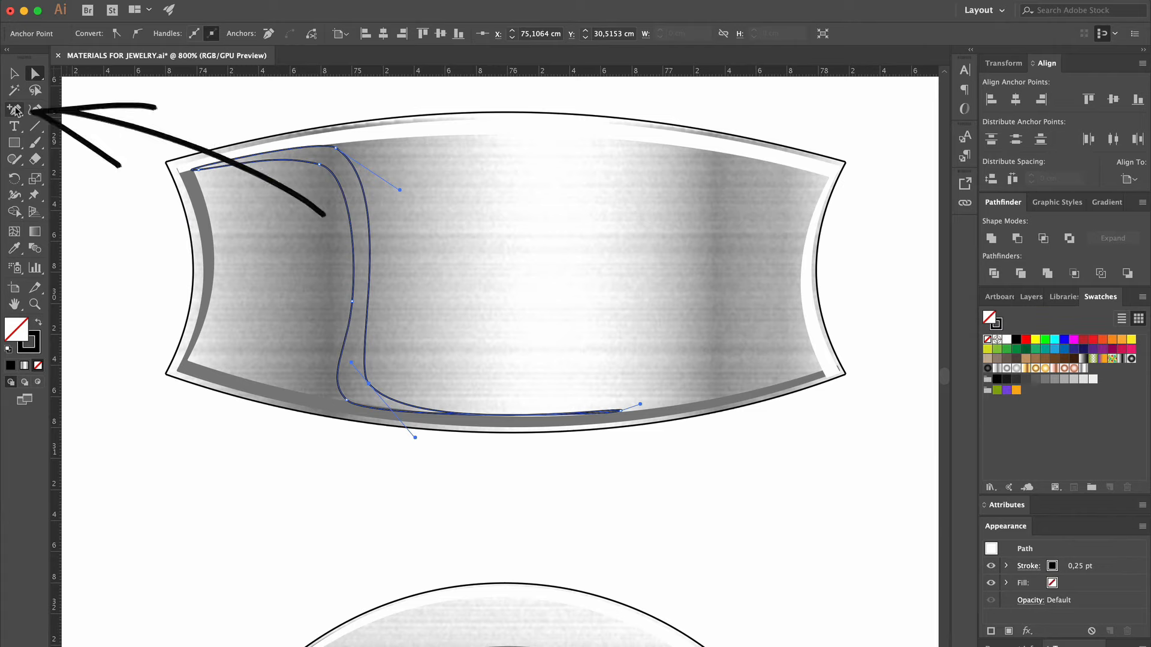
Add an anchor point midway on the S-shaped outline's right side and shift it about 0,03 cm right and 0,04 cm down
{"action": "left_click", "coordinate": [14, 110]}
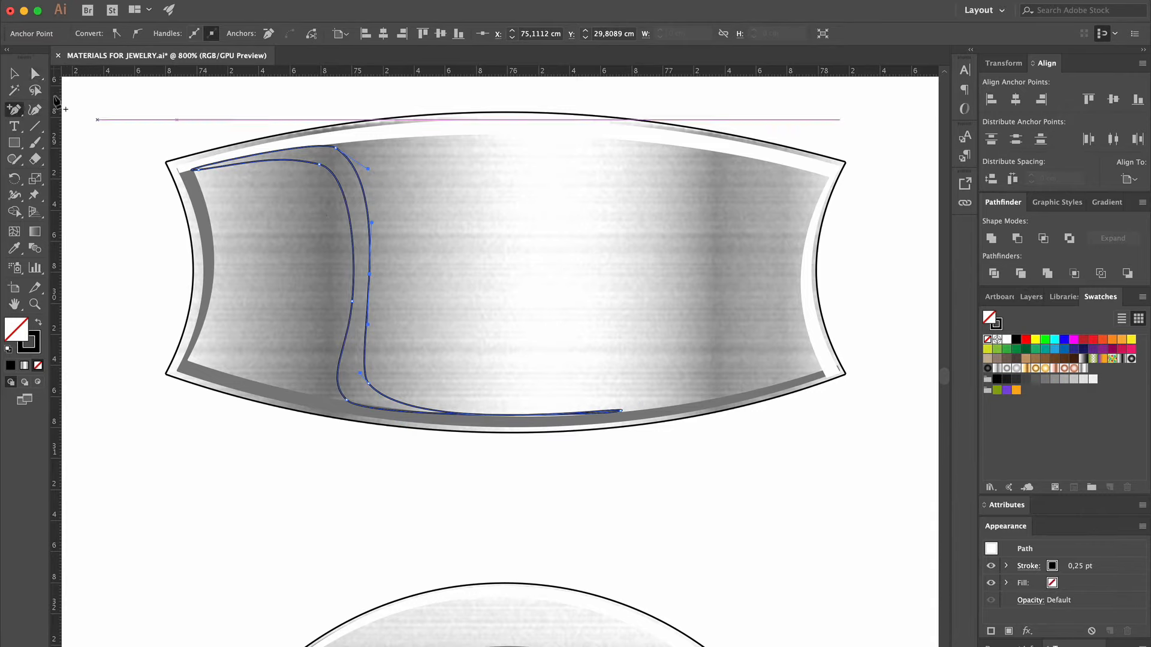
{"action": "left_click", "coordinate": [35, 73]}
{"action": "left_click_drag", "start_coordinate": [369, 274], "coordinate": [374, 279]}
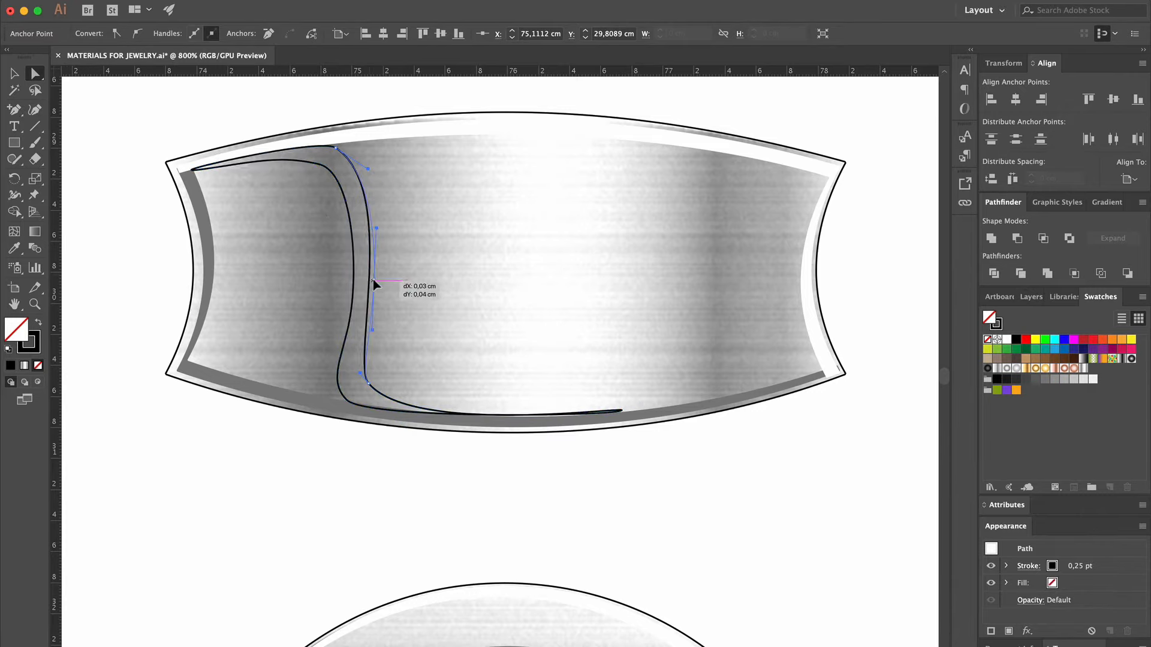
{"action": "left_click", "coordinate": [360, 380]}
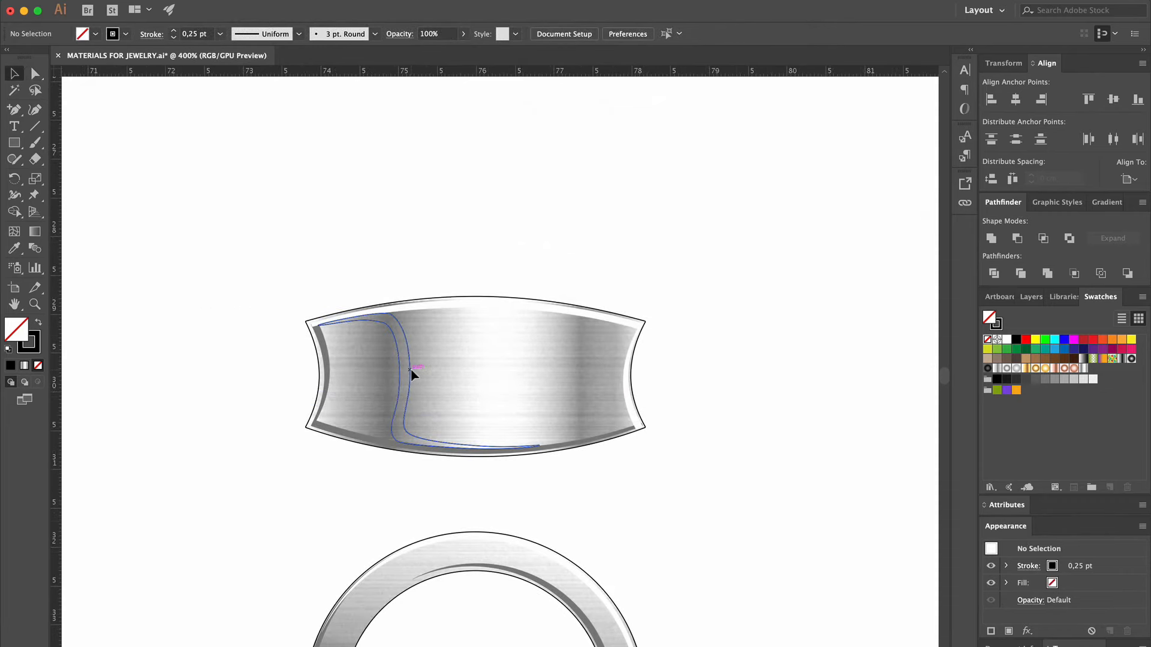
Fill the S-shaped reflection with black and remove its stroke
{"action": "left_click", "coordinate": [411, 374]}
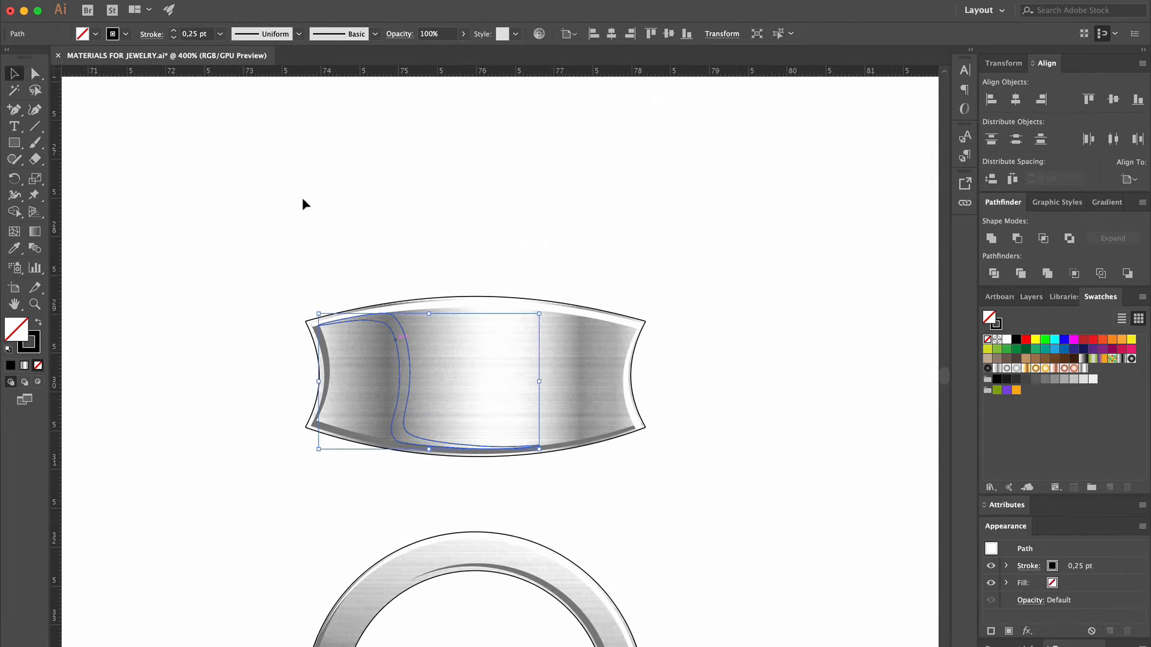
{"action": "left_click", "coordinate": [97, 36]}
{"action": "left_click", "coordinate": [38, 57]}
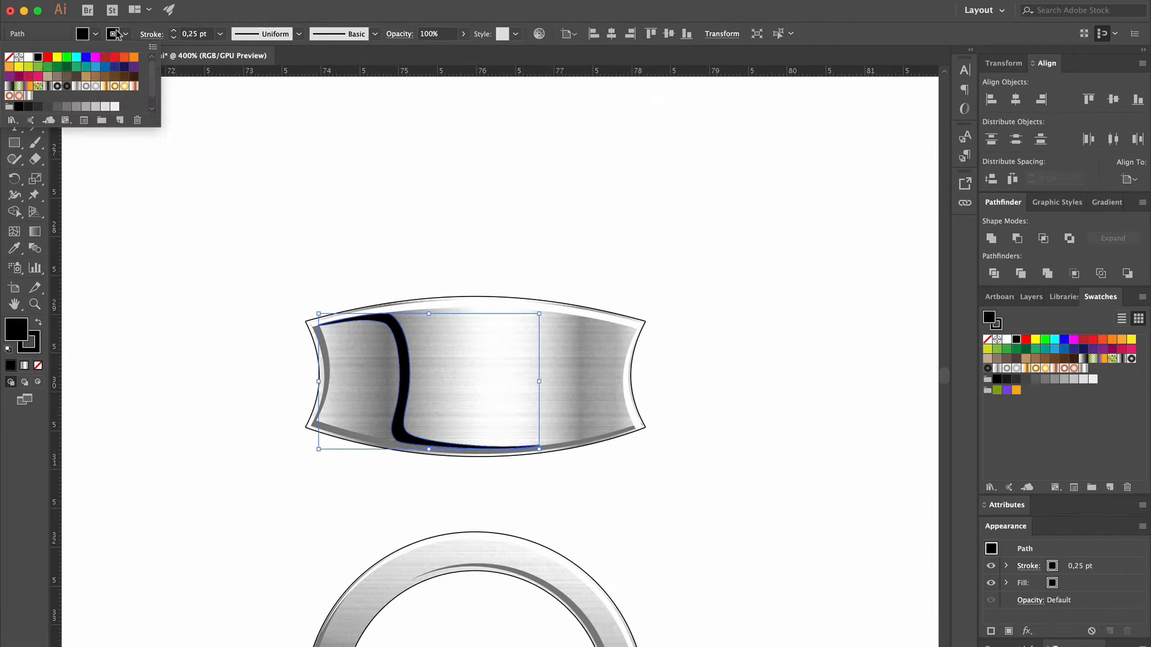
{"action": "left_click", "coordinate": [112, 36]}
{"action": "left_click", "coordinate": [9, 57]}
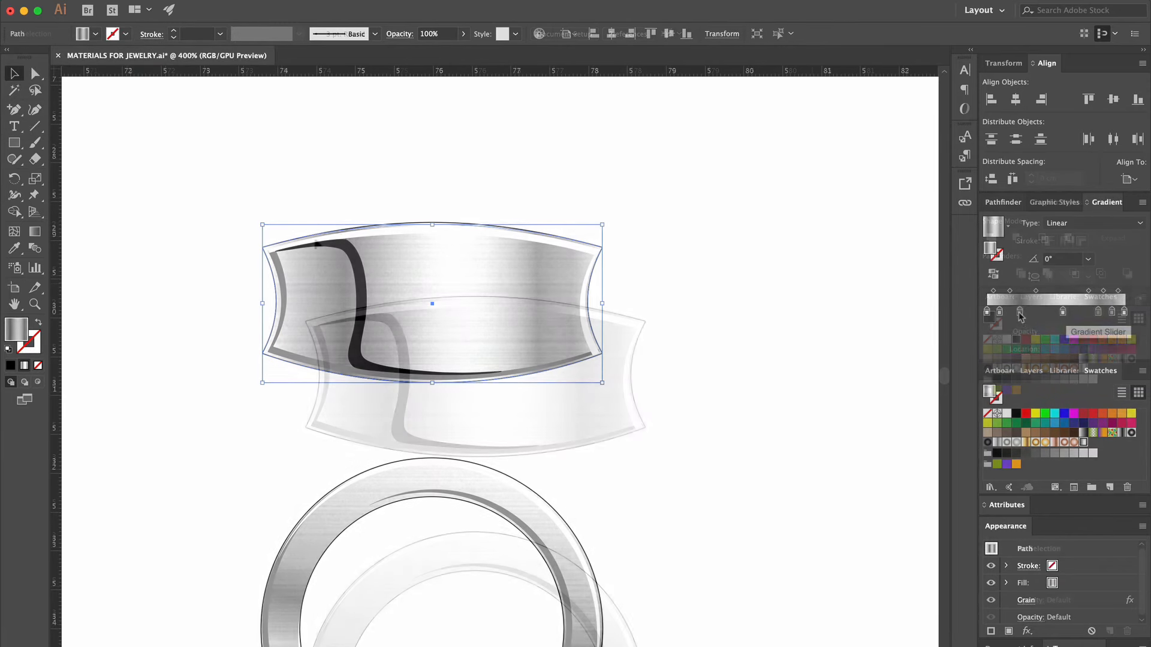
Darken the left part of the band's gradient with dark gray stops at 18,73% and 26,8%
{"action": "left_click_drag", "start_coordinate": [1019, 312], "coordinate": [1023, 311]}
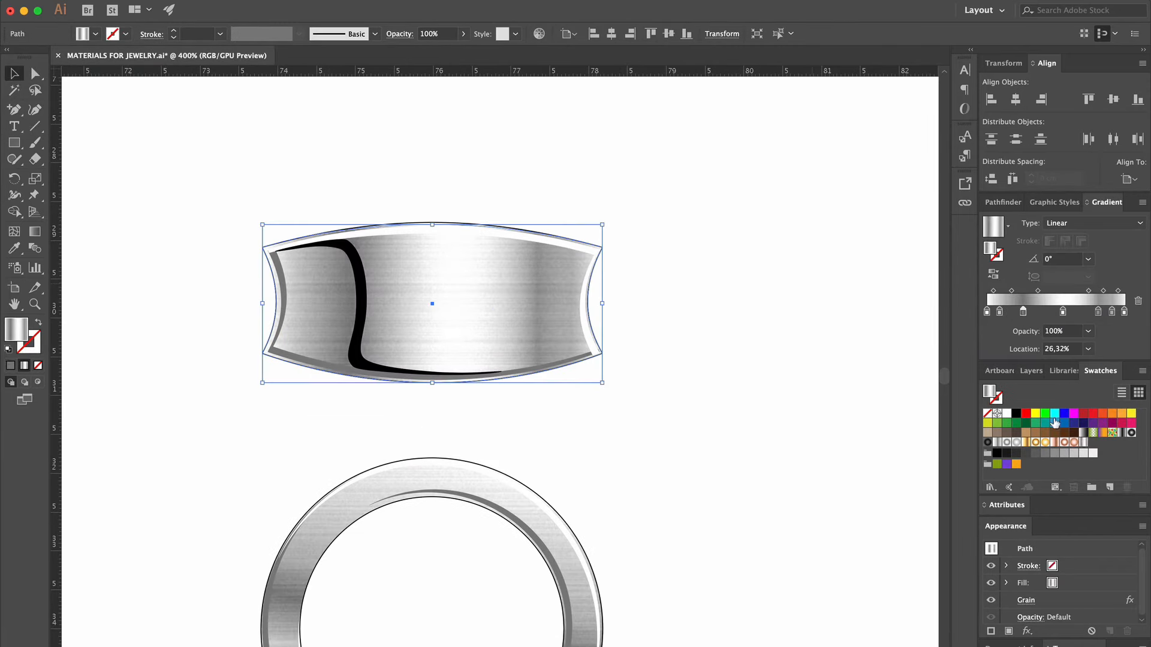
{"action": "left_click", "coordinate": [1026, 454]}
{"action": "mouse_move", "coordinate": [1017, 314]}
{"action": "left_mouse_down"}
{"action": "mouse_move", "coordinate": [1034, 317]}
{"action": "mouse_move", "coordinate": [1014, 315]}
{"action": "left_mouse_up"}
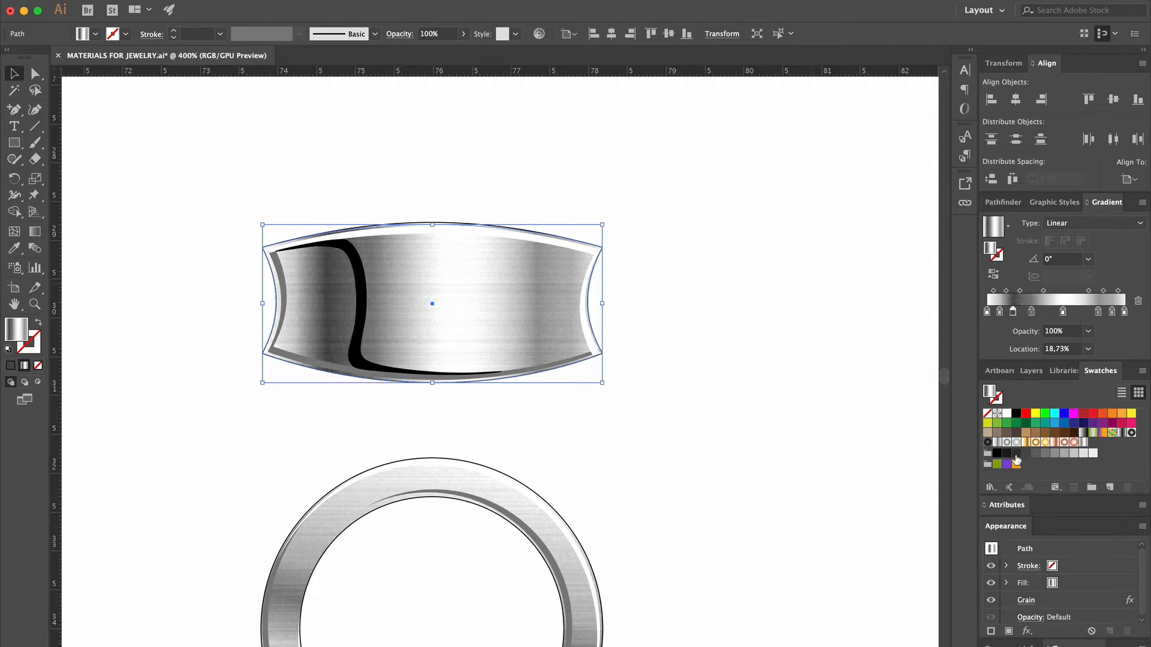
{"action": "left_click_drag", "start_coordinate": [1016, 455], "coordinate": [1023, 316]}
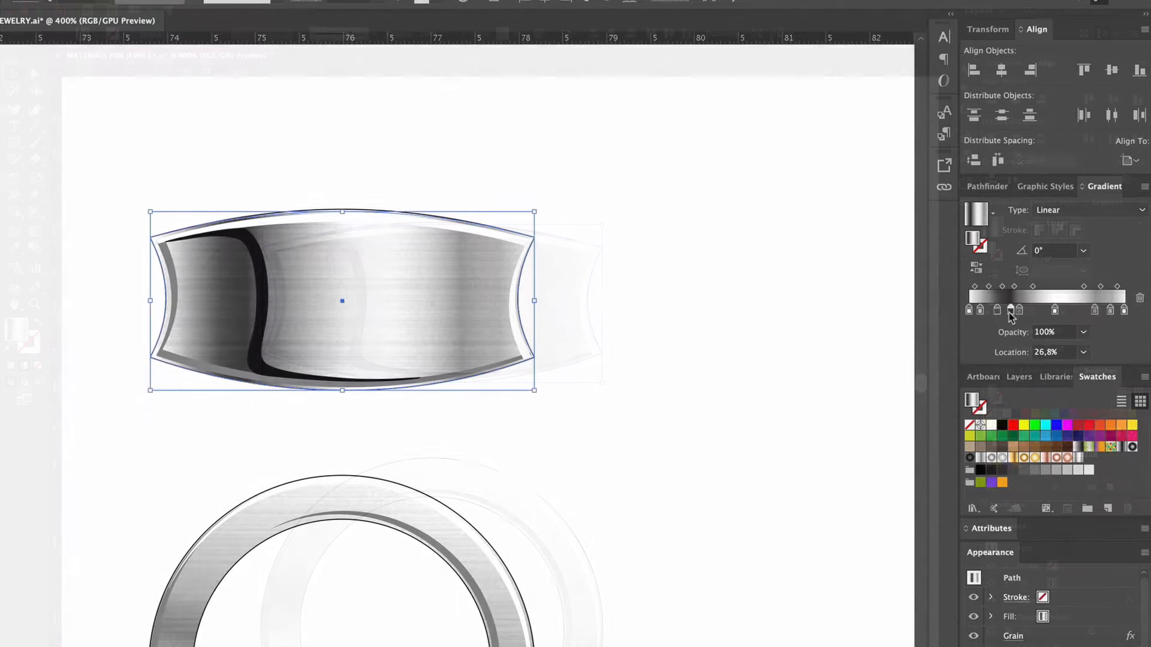
{"action": "left_click", "coordinate": [727, 458]}
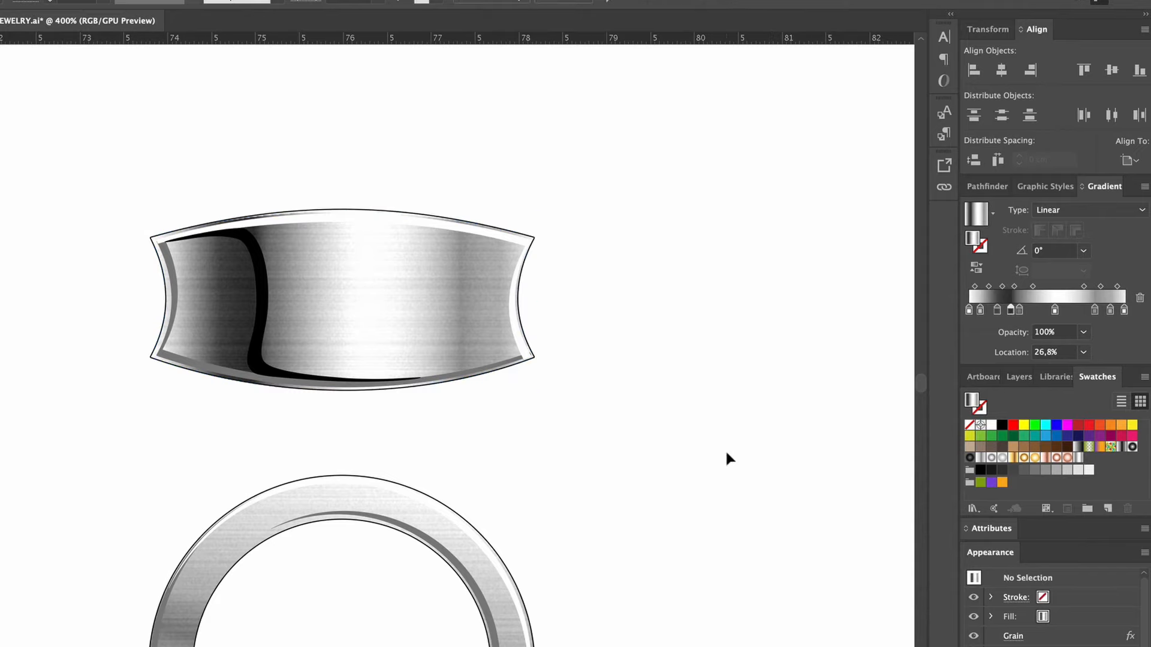
Fill the band's lower-left shadow shape with a darker gray and adjust its anchor at the band's lower-right corner
{"action": "left_click", "coordinate": [222, 374]}
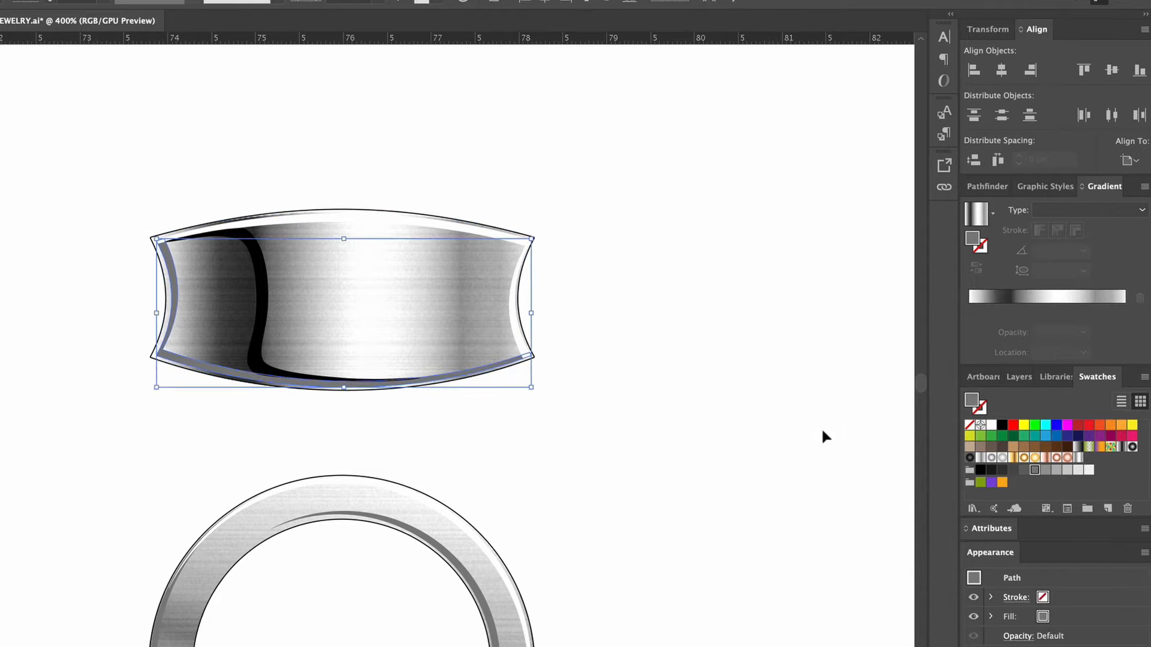
{"action": "left_click", "coordinate": [1014, 472]}
{"action": "left_click", "coordinate": [735, 470]}
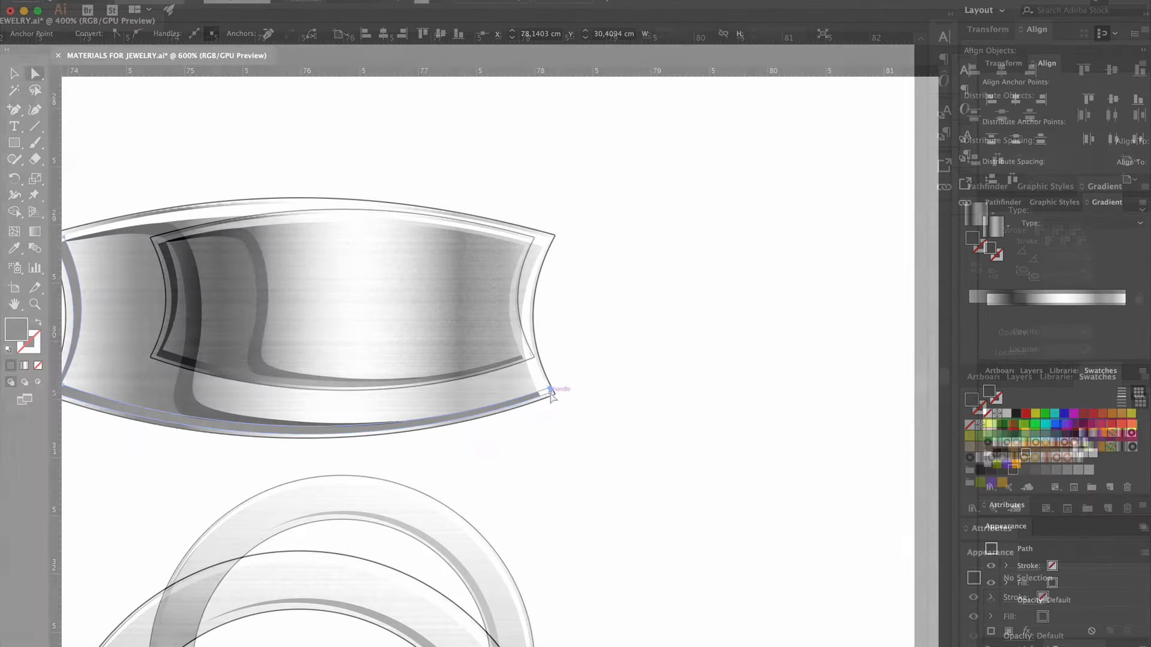
{"action": "left_click", "coordinate": [550, 391]}
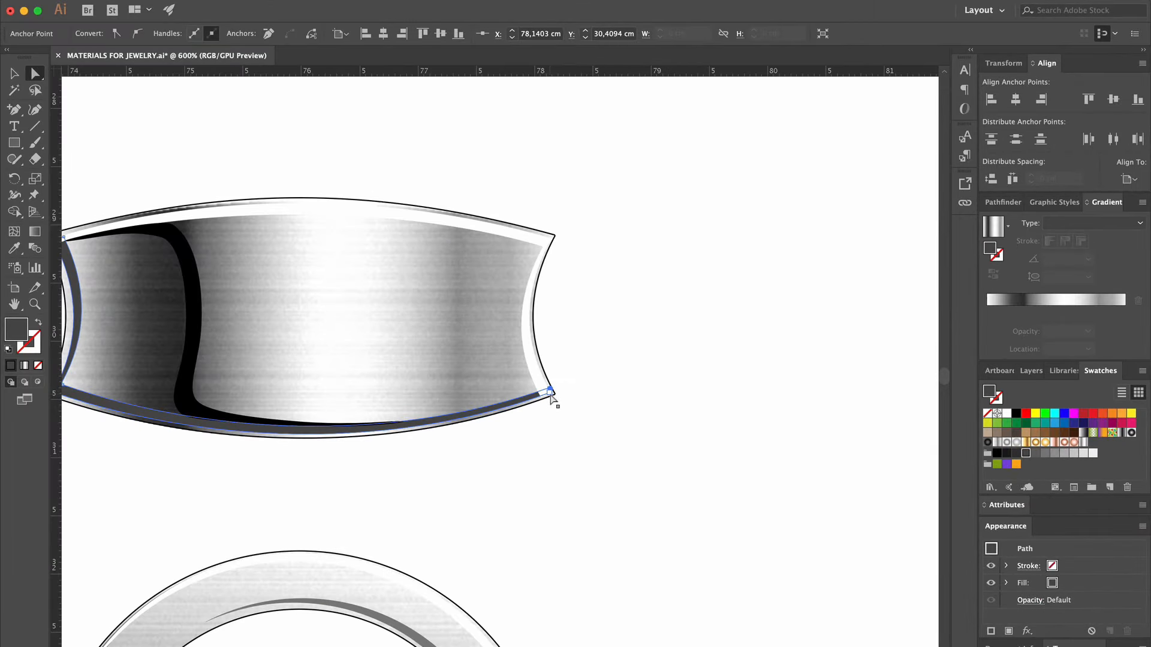
{"action": "left_click_drag", "start_coordinate": [549, 393], "coordinate": [550, 390]}
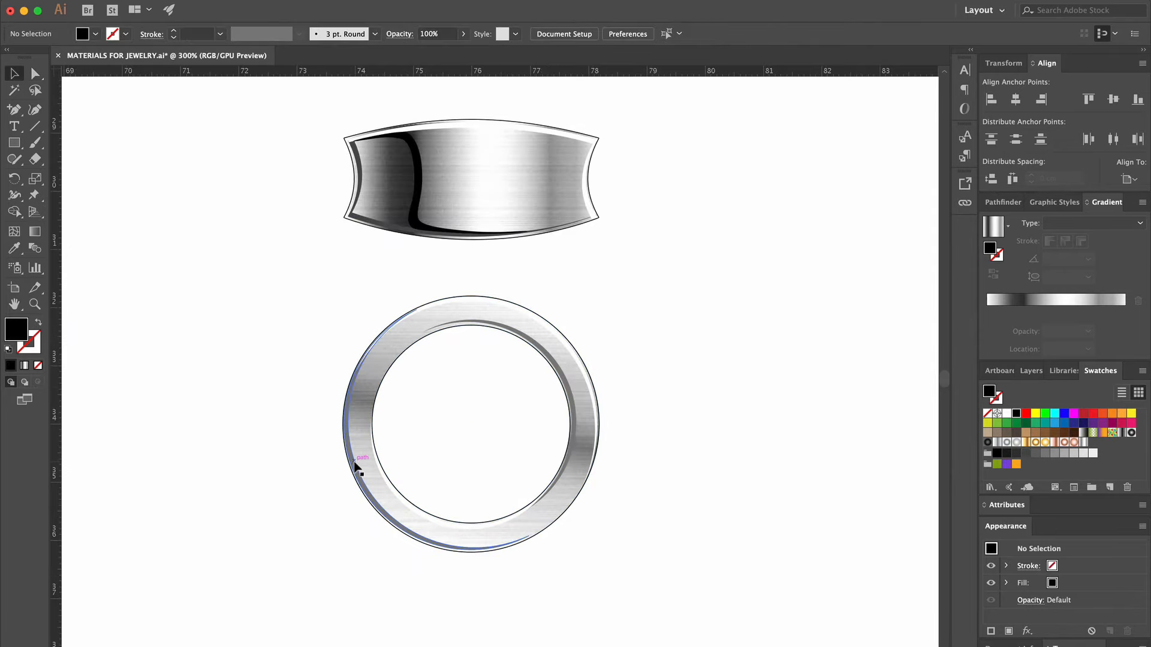
Apply the band shadow's dark gray to both gray slivers on the round ring view with the Eyedropper
{"action": "left_click", "coordinate": [357, 467]}
{"action": "left_click", "coordinate": [556, 362], "text": "shift"}
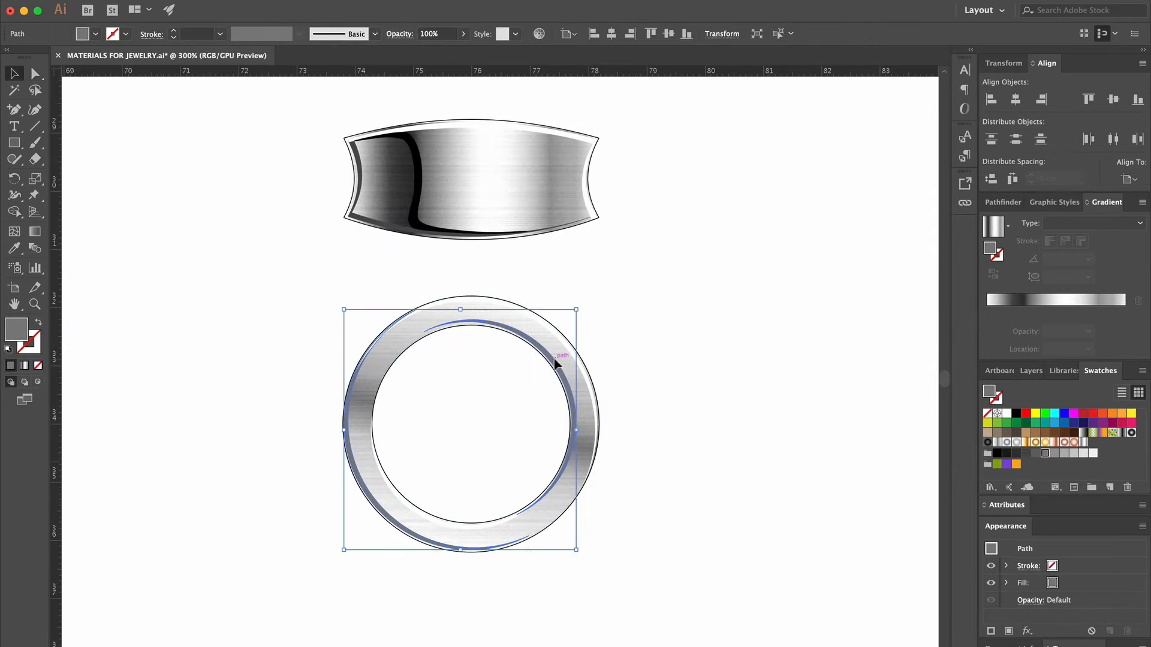
{"action": "left_click", "coordinate": [15, 249]}
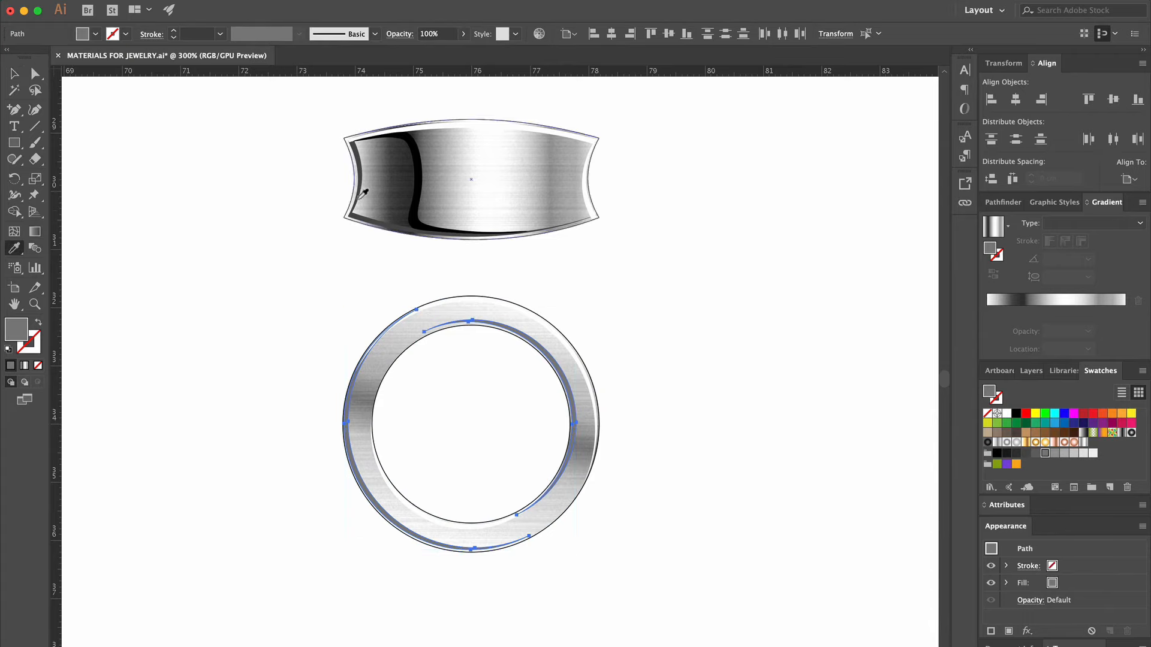
{"action": "left_click", "coordinate": [367, 178]}
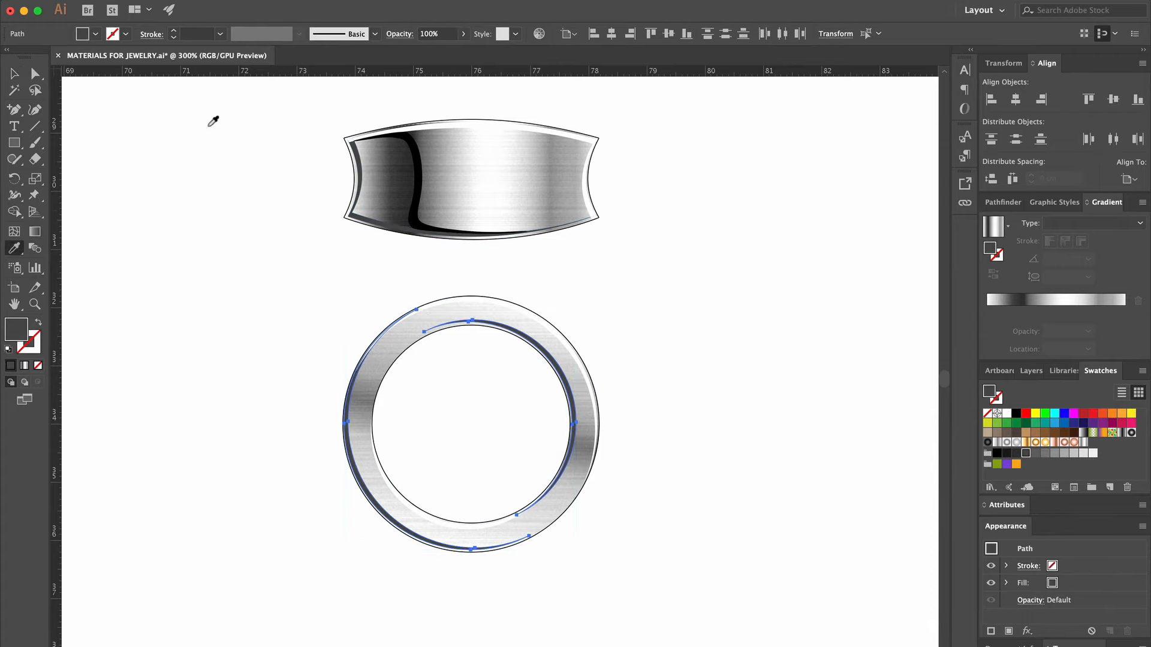
{"action": "left_click", "coordinate": [15, 75]}
{"action": "left_click", "coordinate": [154, 148]}
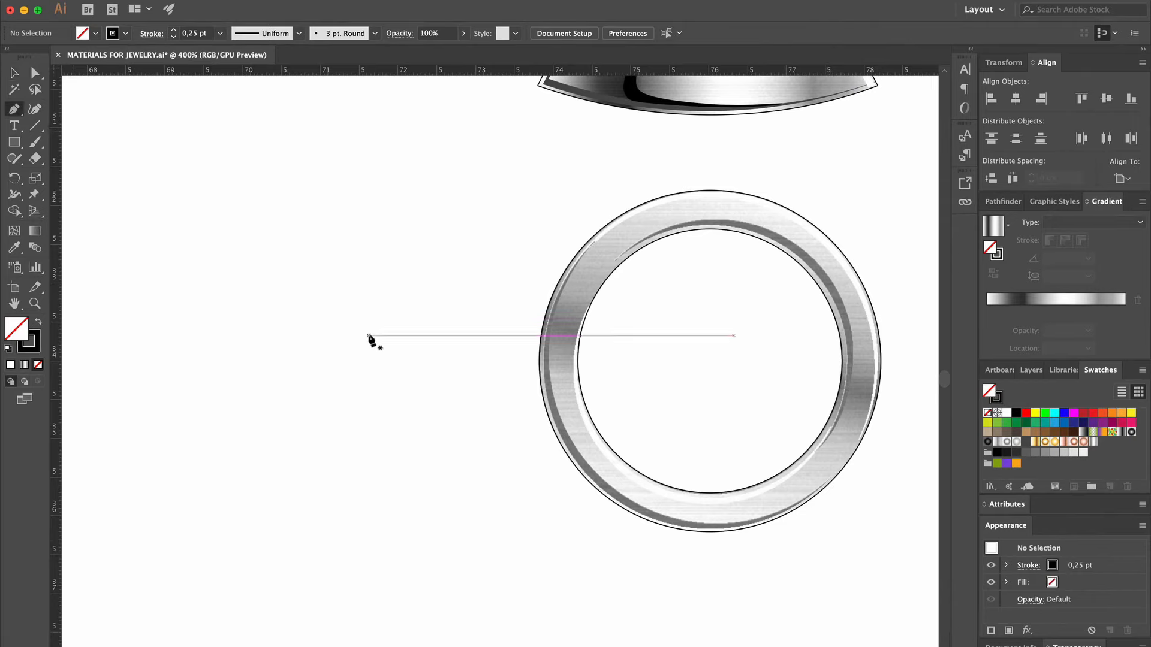
With no fill and a 0,25 pt black stroke, draw two short hook-shaped open curves beside the ring with the Pen tool
{"action": "left_click", "coordinate": [360, 315]}
{"action": "left_click", "coordinate": [368, 334]}
{"action": "left_click", "coordinate": [376, 353]}
{"action": "left_click_drag", "start_coordinate": [396, 351], "coordinate": [407, 337]}
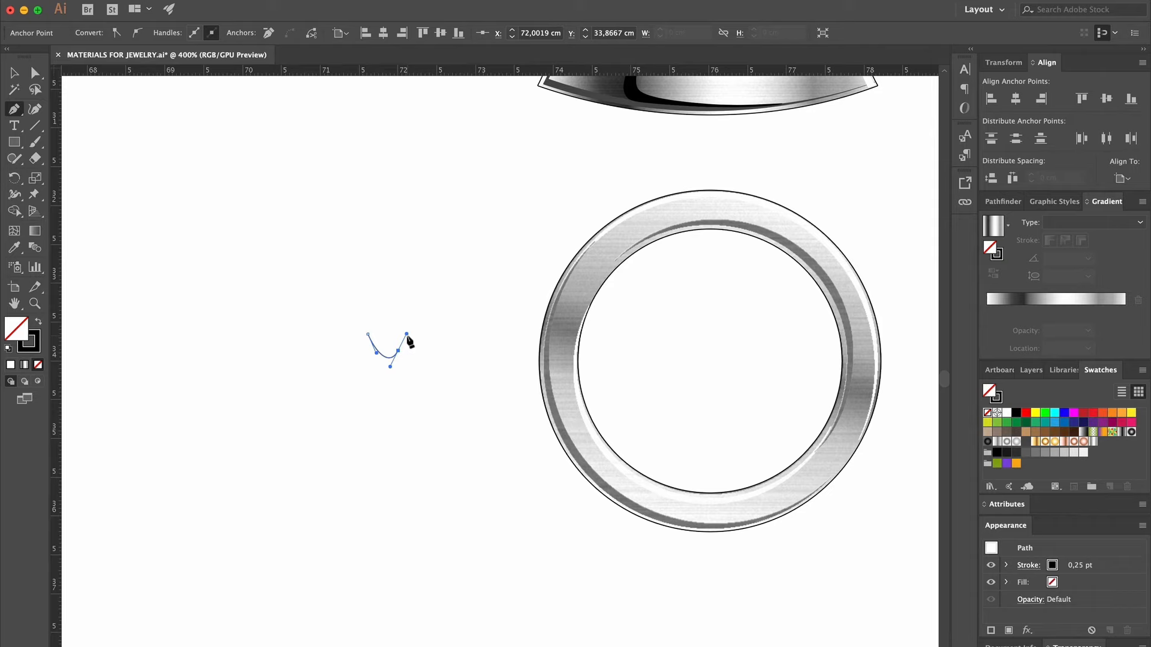
{"action": "left_click_drag", "start_coordinate": [362, 366], "coordinate": [409, 371]}
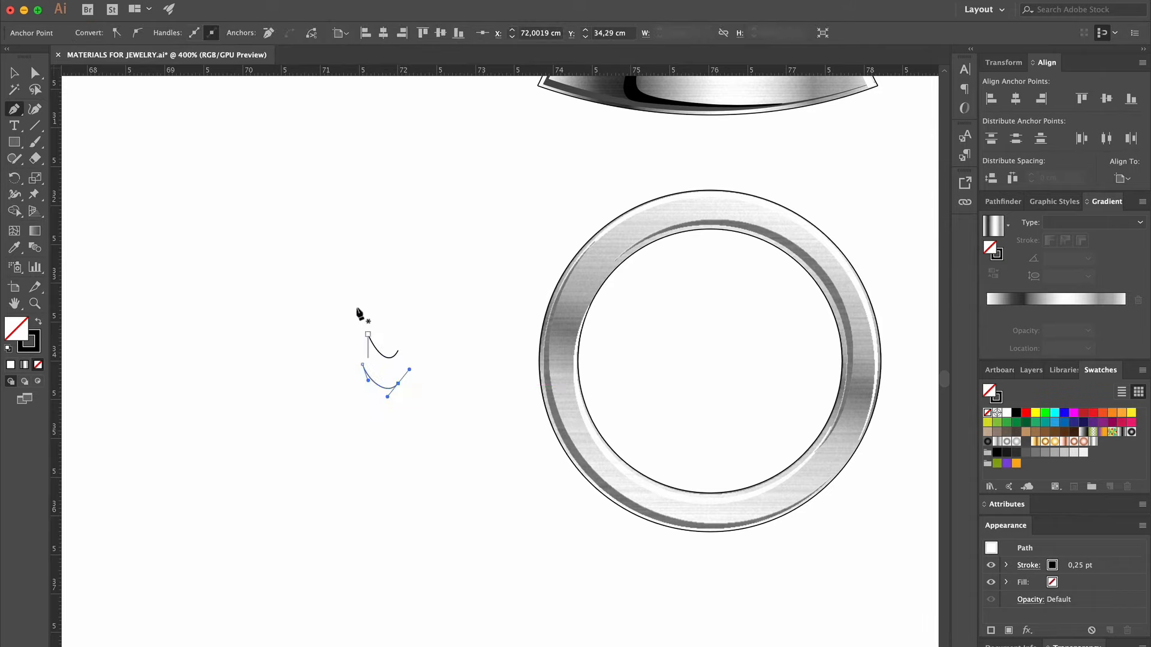
Draw a tall curved line on each side of the two short hooks and move the left one closer to them
{"action": "left_click_drag", "start_coordinate": [341, 386], "coordinate": [362, 424]}
{"action": "left_click", "coordinate": [409, 292], "text": "super"}
{"action": "left_click_drag", "start_coordinate": [407, 311], "coordinate": [411, 433]}
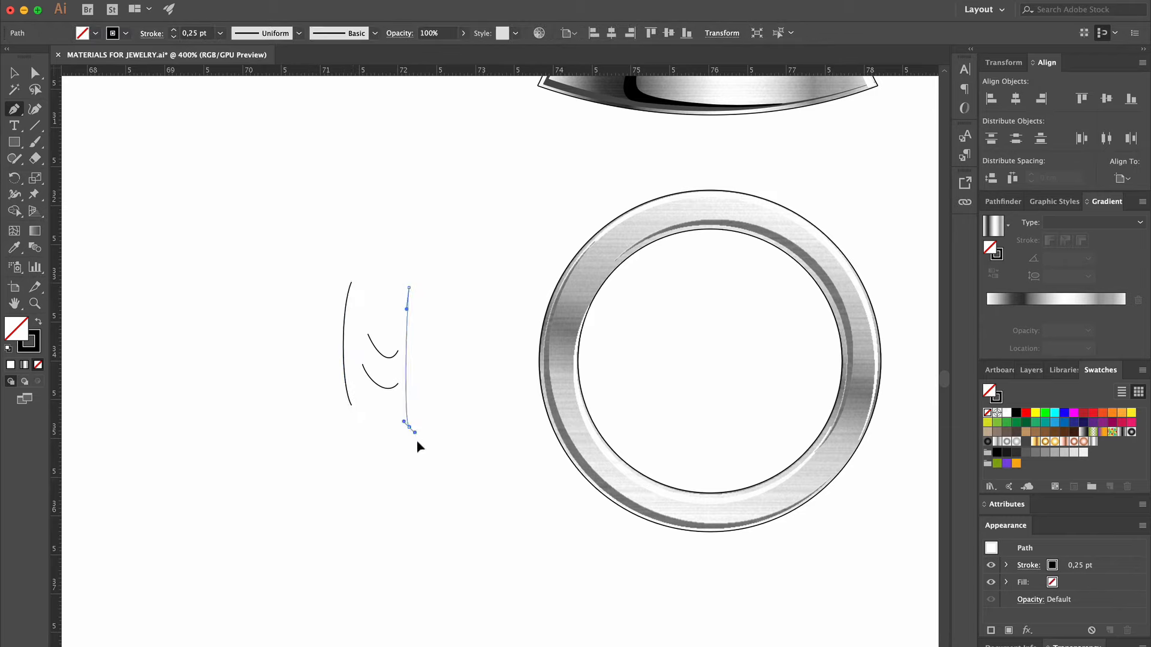
{"action": "left_click_drag", "start_coordinate": [428, 479], "coordinate": [429, 481]}
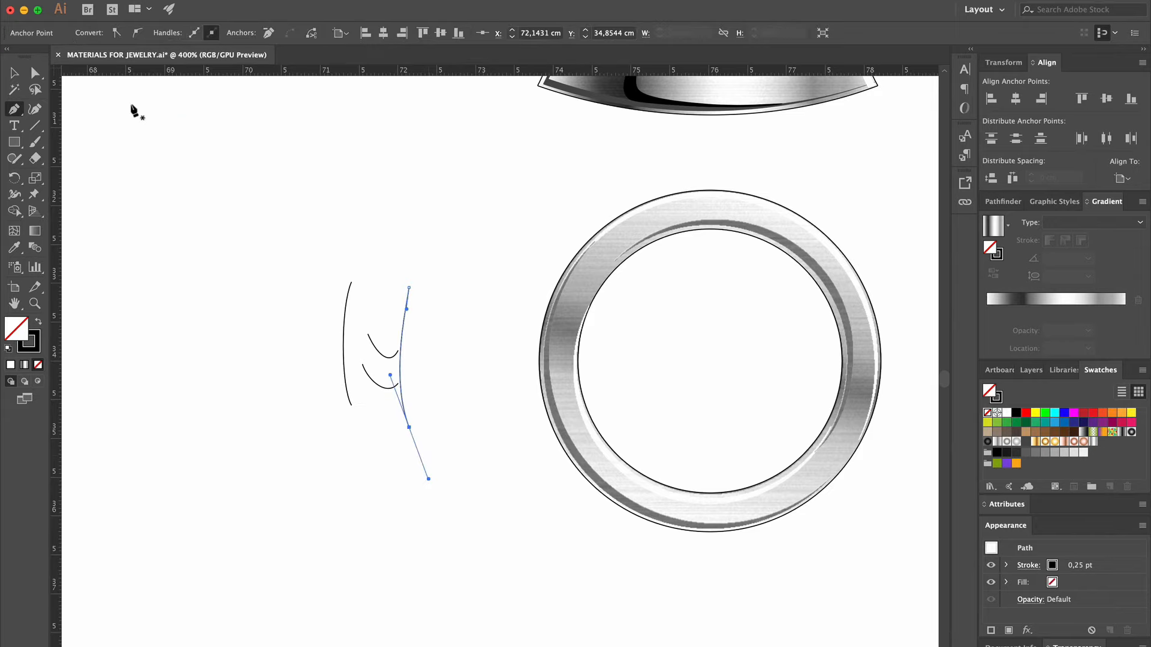
{"action": "key", "text": "v"}
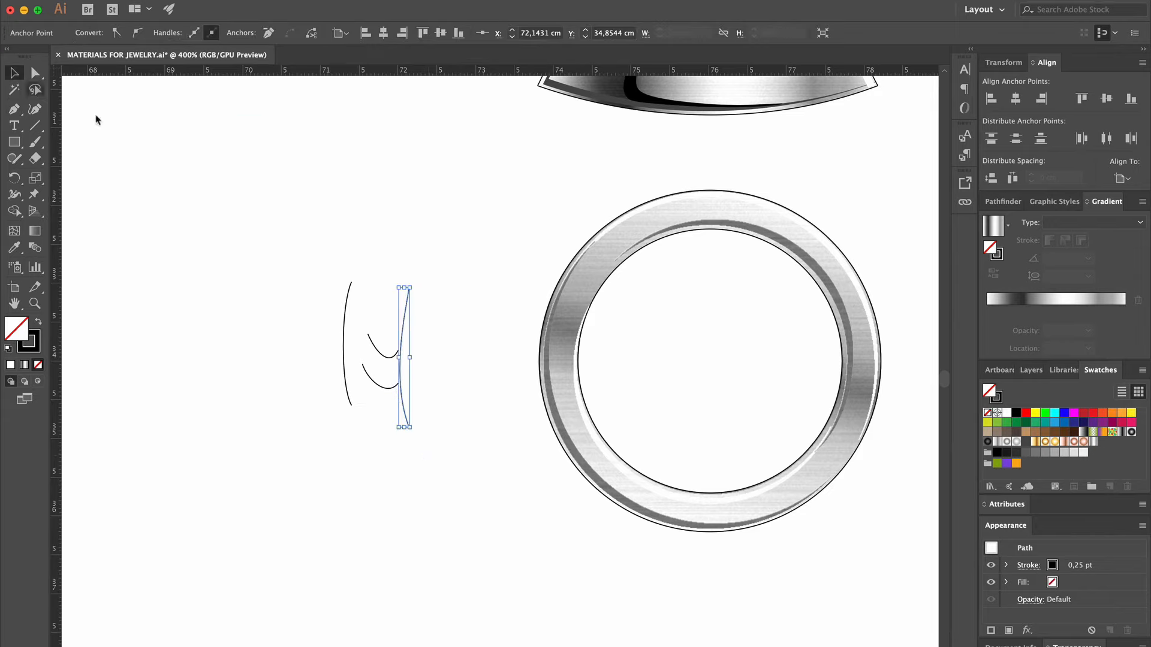
{"action": "left_click", "coordinate": [350, 363]}
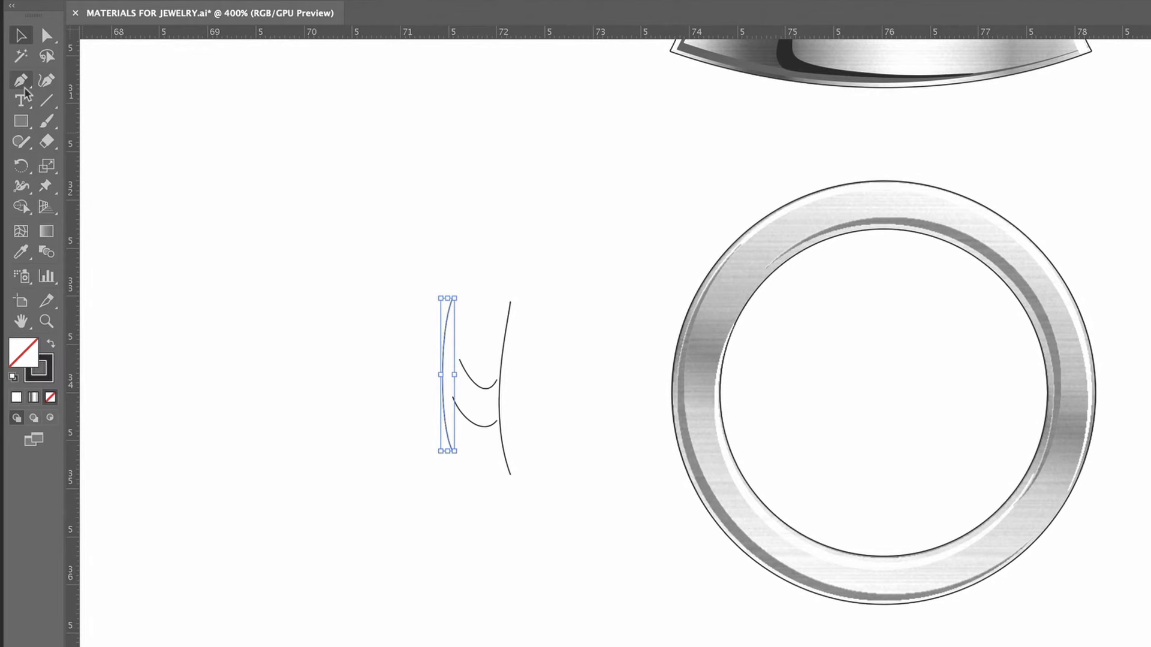
Add several anchor points along both short hook curves with the Add Anchor Point tool
{"action": "left_click", "coordinate": [14, 110]}
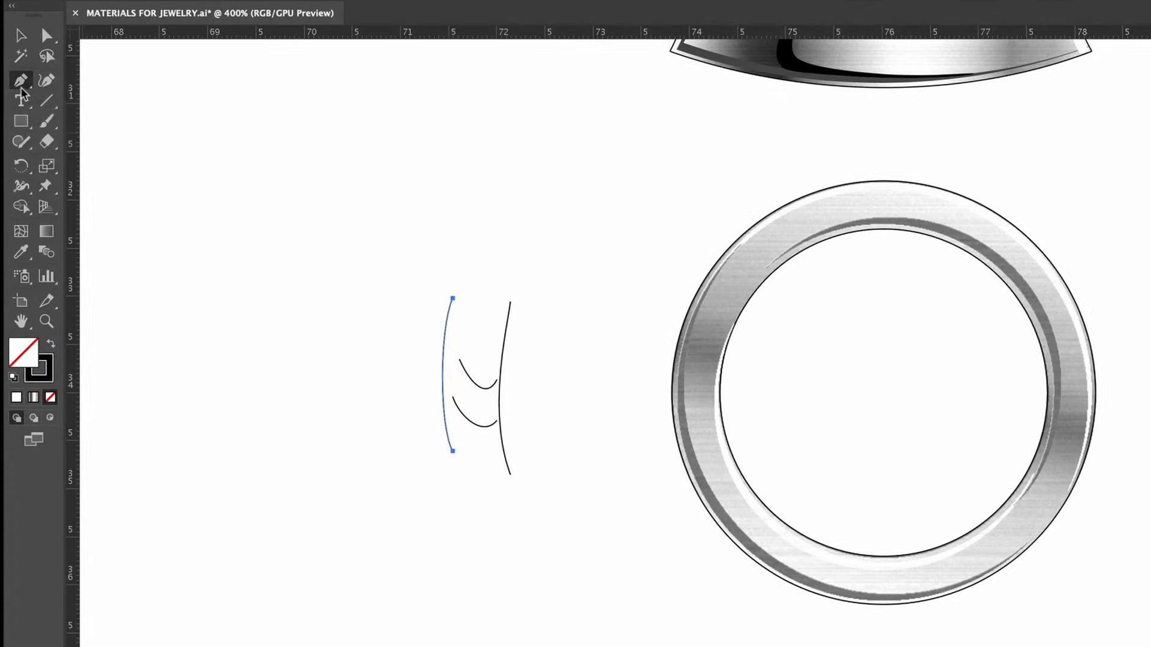
{"action": "left_click_drag", "start_coordinate": [21, 91], "coordinate": [120, 100]}
{"action": "left_click", "coordinate": [478, 386]}
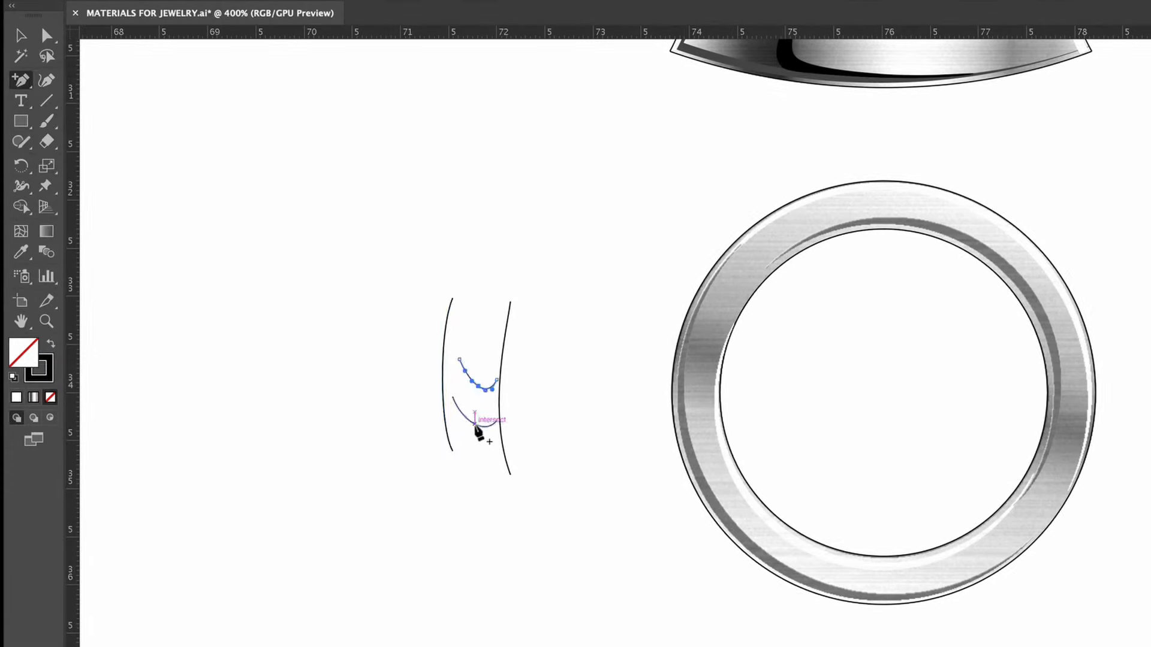
{"action": "left_click", "coordinate": [473, 422]}
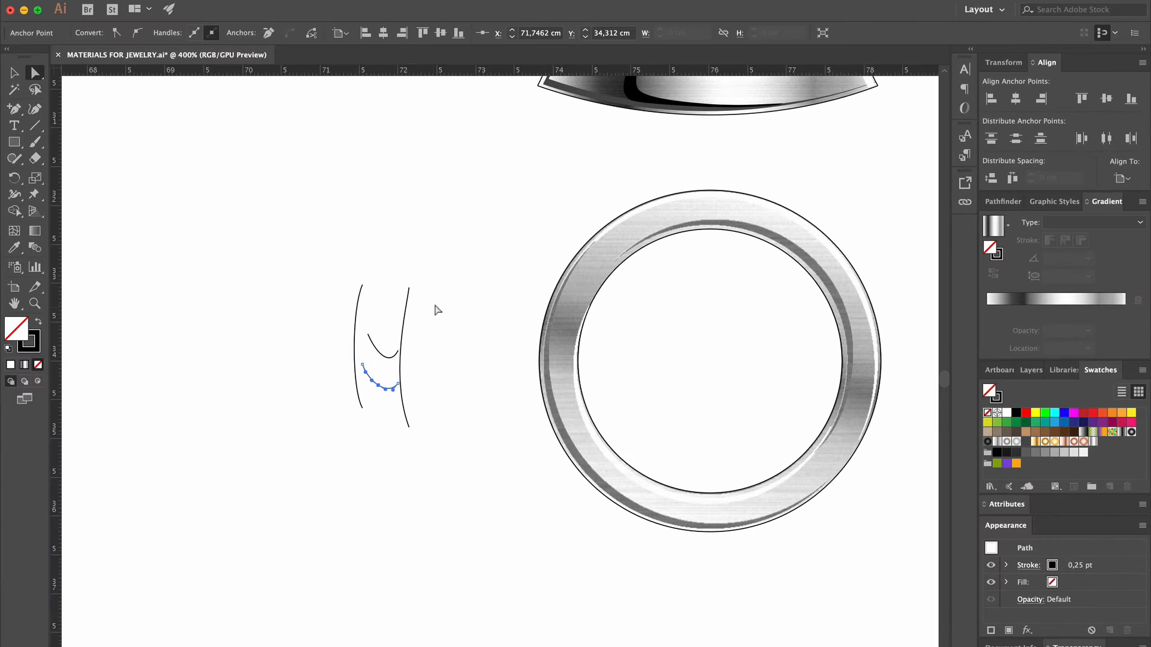
Shorten both tall curved lines beside the round ring and adjust the right line's curvature by moving its end points and handle
{"action": "left_click_drag", "start_coordinate": [411, 292], "coordinate": [406, 325]}
{"action": "left_click_drag", "start_coordinate": [410, 429], "coordinate": [406, 402]}
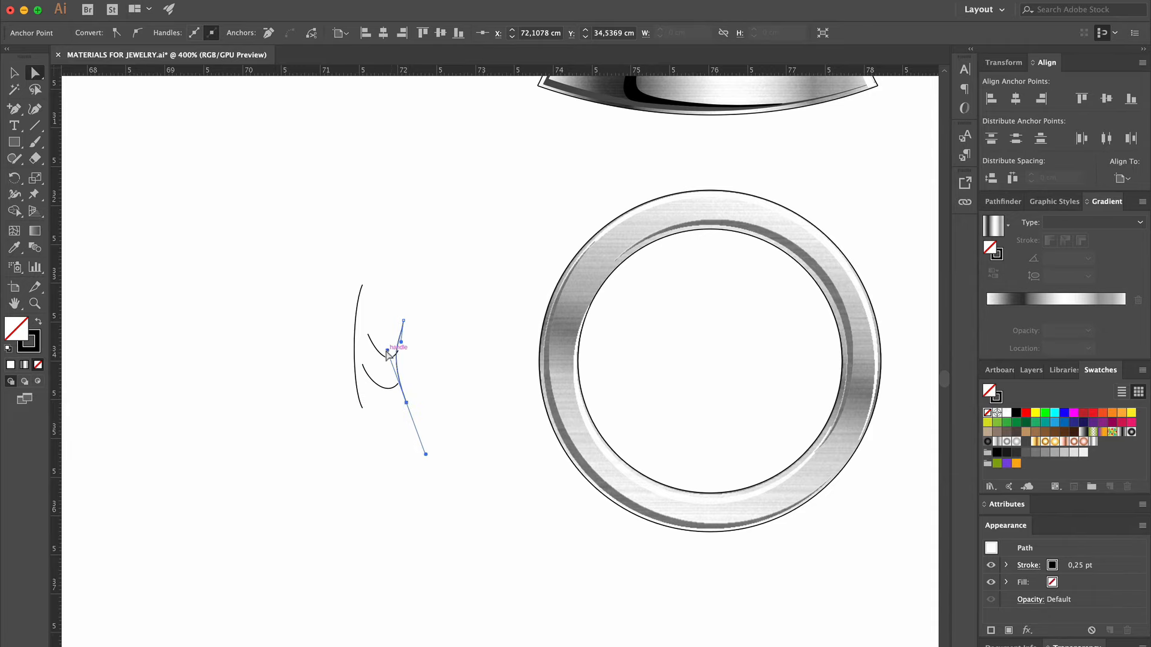
{"action": "left_click_drag", "start_coordinate": [387, 352], "coordinate": [395, 359]}
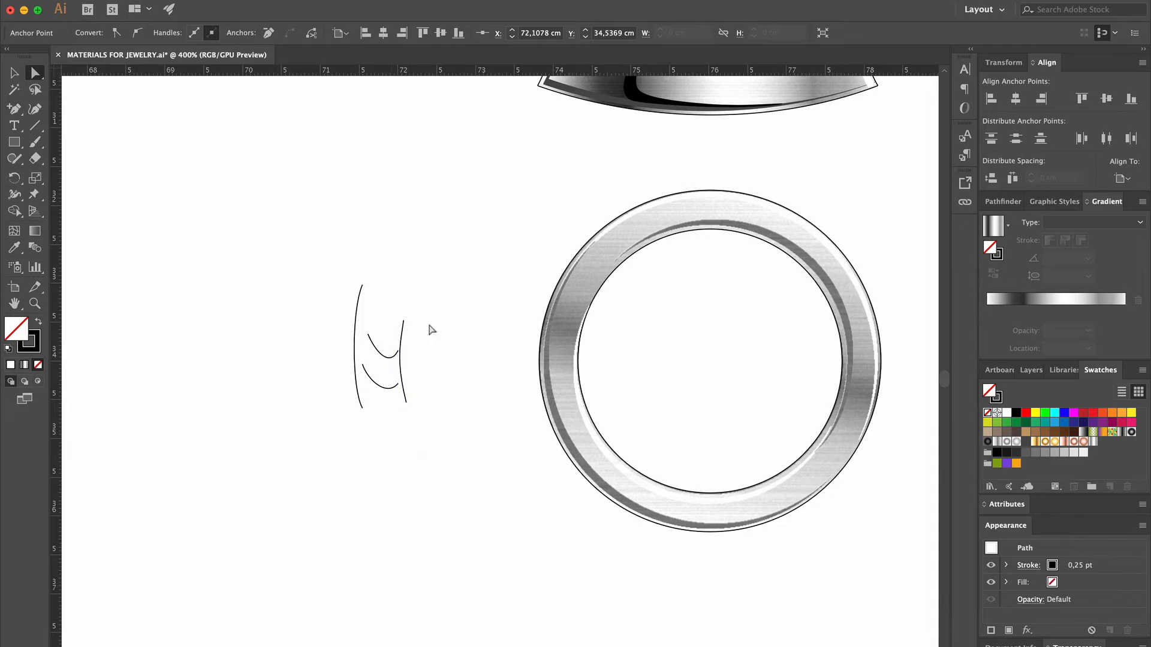
{"action": "left_click_drag", "start_coordinate": [361, 286], "coordinate": [367, 304]}
{"action": "left_click_drag", "start_coordinate": [364, 304], "coordinate": [363, 299]}
{"action": "left_click_drag", "start_coordinate": [363, 408], "coordinate": [363, 420]}
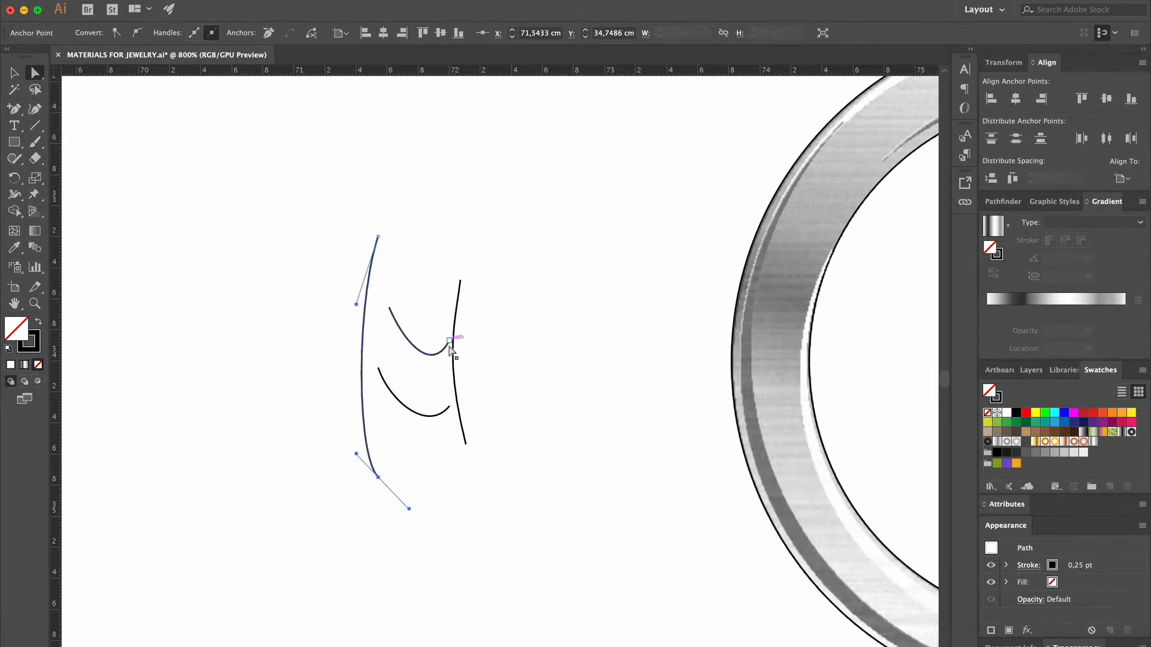
Stretch the upper hook's ends to the tops of both tall lines and the lower hook's right end to the right line's bottom
{"action": "left_click", "coordinate": [449, 341]}
{"action": "mouse_move", "coordinate": [451, 342]}
{"action": "left_mouse_down"}
{"action": "mouse_move", "coordinate": [460, 280]}
{"action": "mouse_move", "coordinate": [456, 334]}
{"action": "left_mouse_up"}
{"action": "left_click", "coordinate": [390, 308]}
{"action": "left_click_drag", "start_coordinate": [389, 308], "coordinate": [407, 354]}
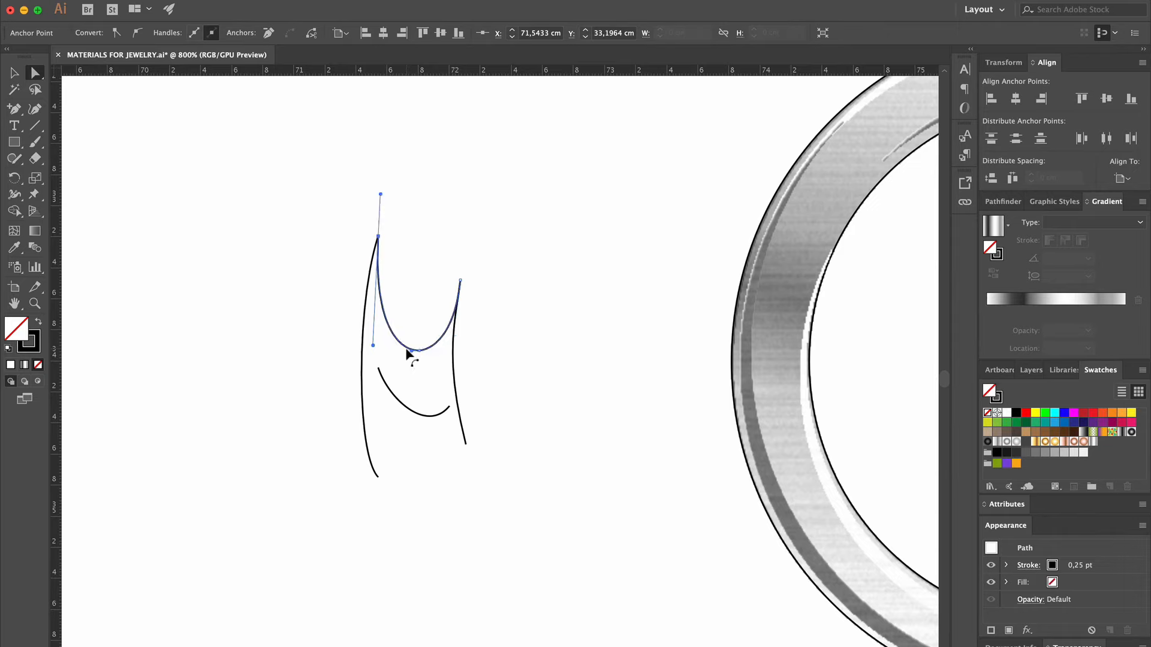
{"action": "left_click", "coordinate": [451, 412]}
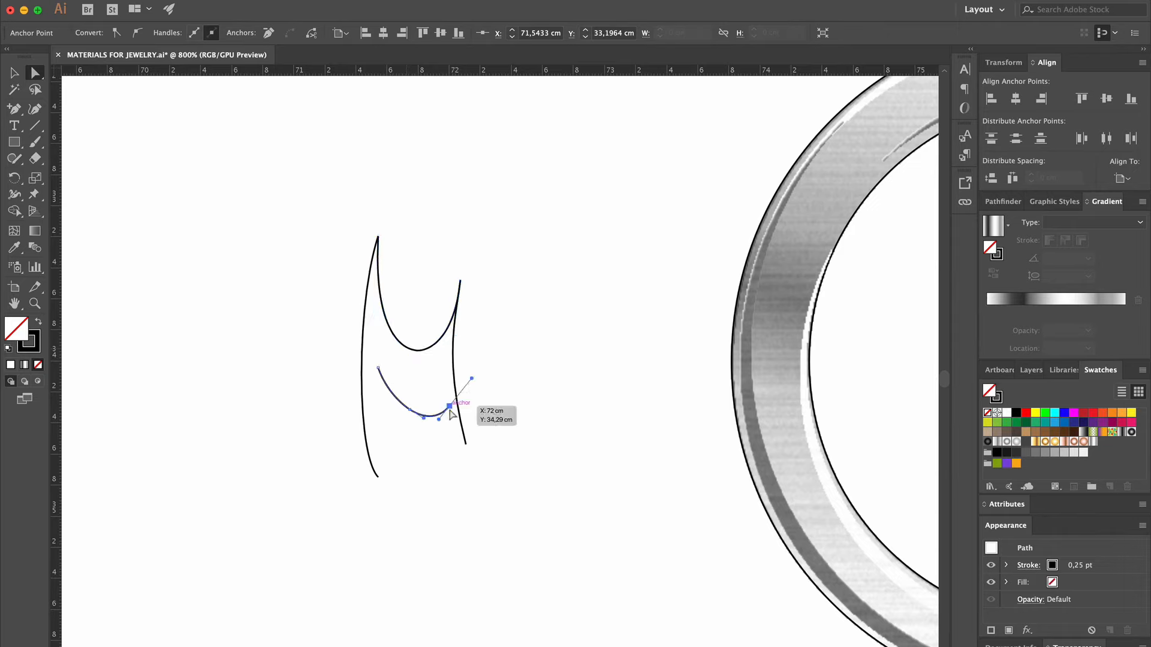
{"action": "left_click_drag", "start_coordinate": [451, 413], "coordinate": [439, 346]}
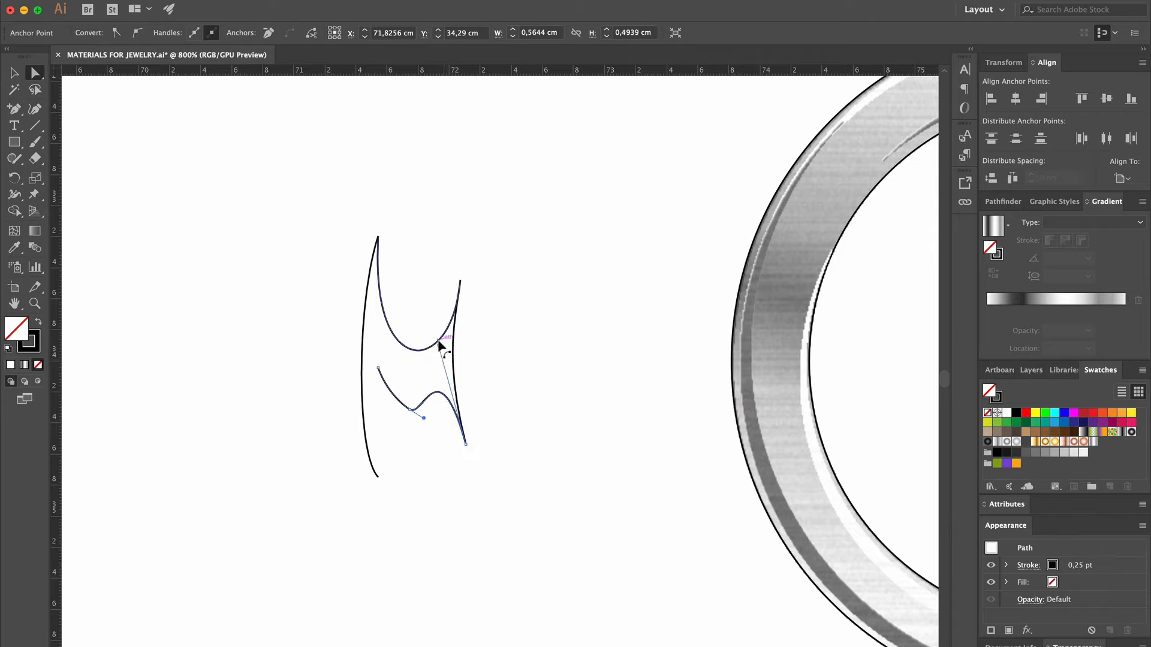
Add an anchor point near the lower hook's left end and stretch that end to the bottom of the left tall line
{"action": "left_click", "coordinate": [15, 109]}
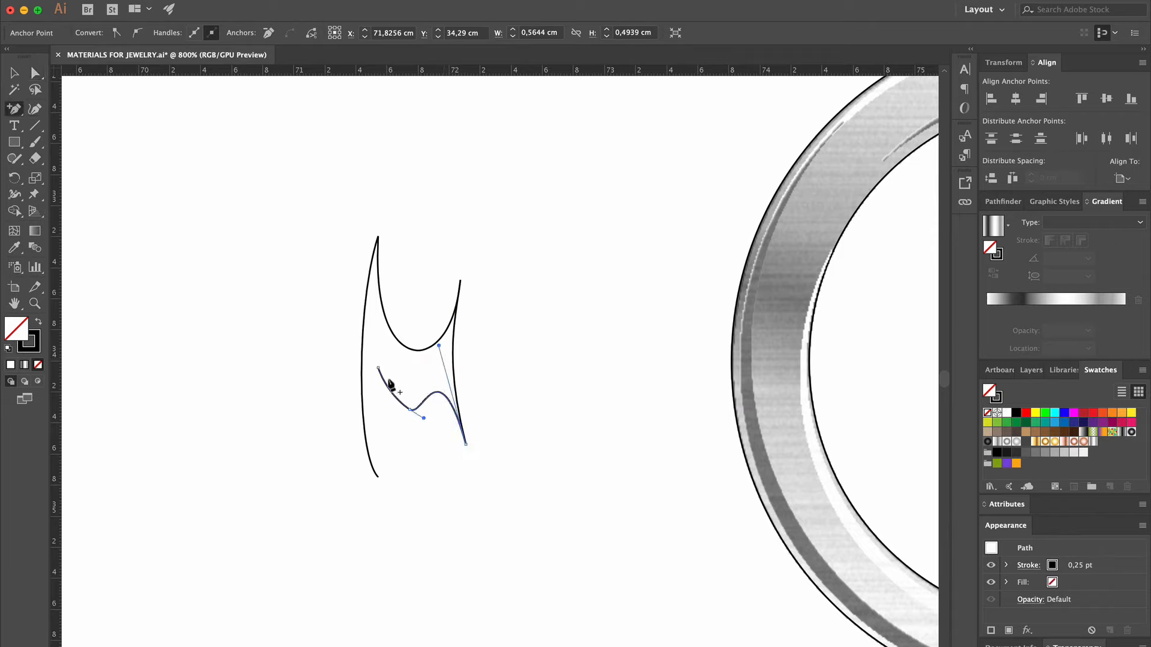
{"action": "left_click", "coordinate": [383, 379]}
{"action": "left_click", "coordinate": [35, 72]}
{"action": "left_click_drag", "start_coordinate": [378, 371], "coordinate": [364, 394]}
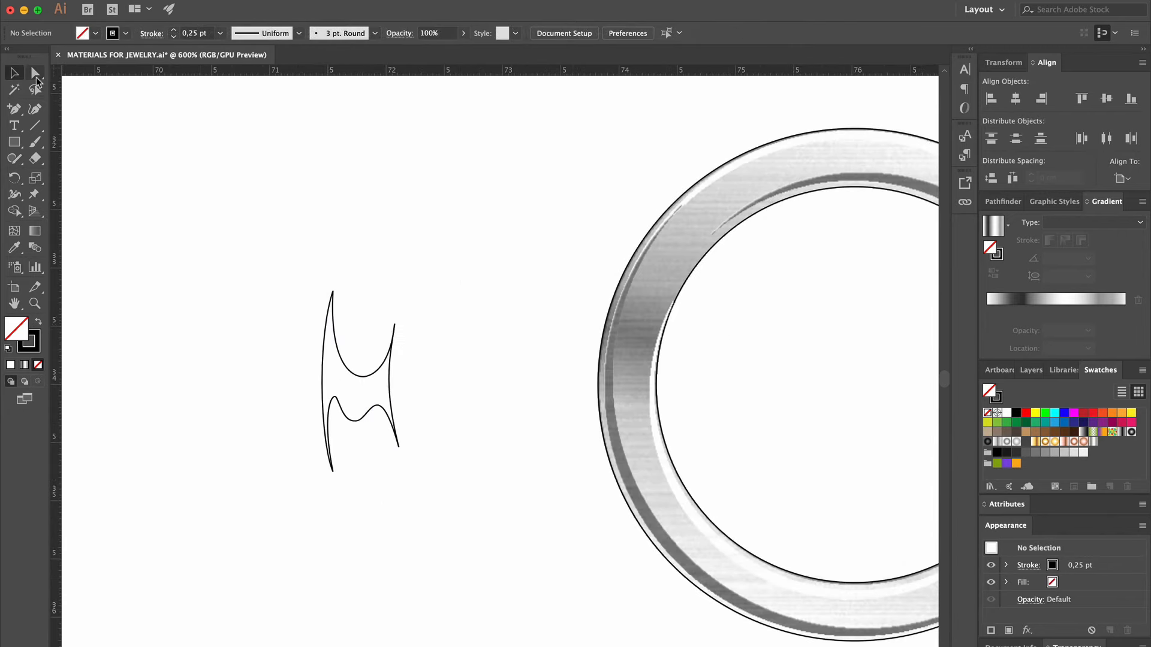
Join the overlapping end points at the two upper corners of the pen-drawn outline
{"action": "left_click", "coordinate": [37, 79]}
{"action": "left_click", "coordinate": [333, 291]}
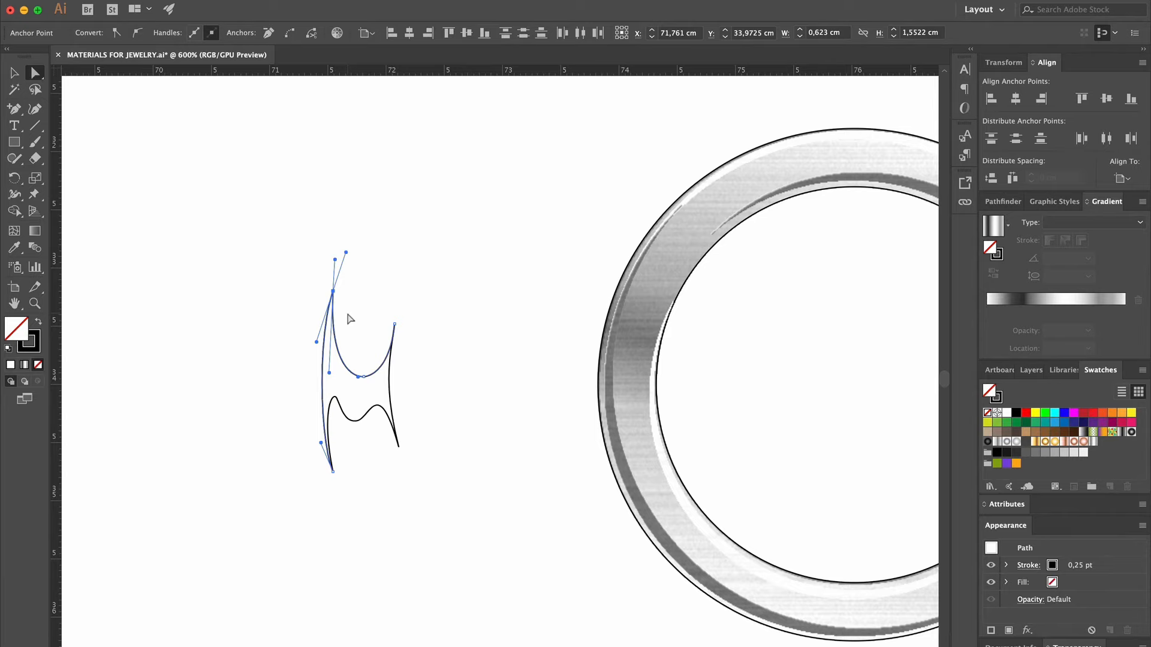
{"action": "right_click", "coordinate": [347, 314]}
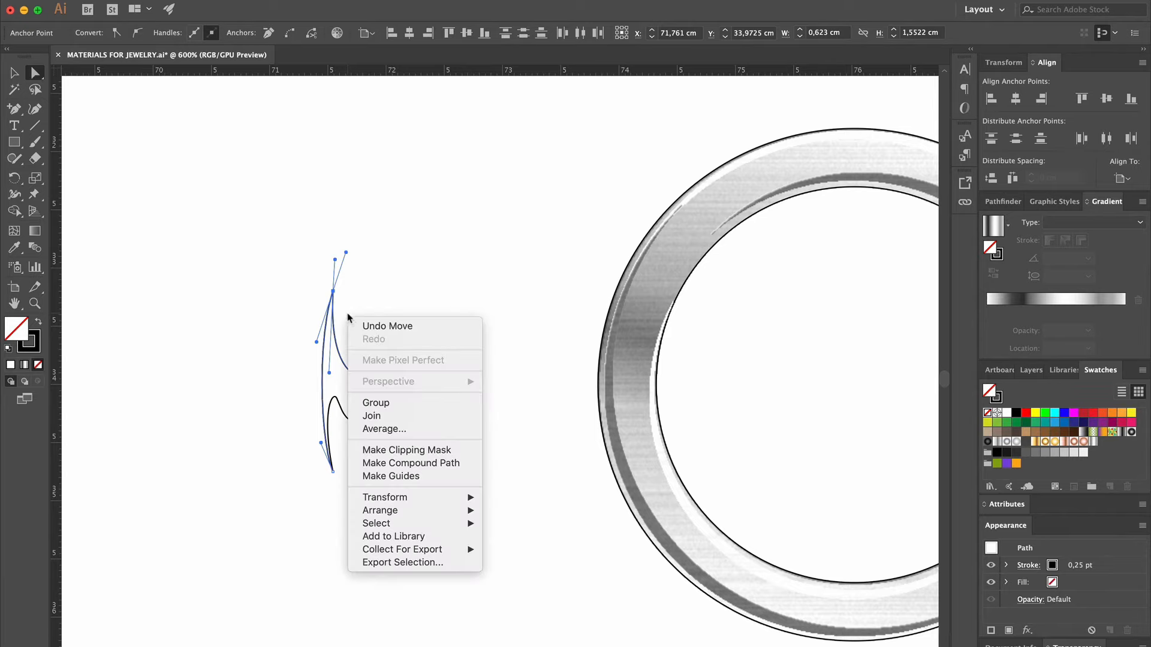
{"action": "left_click", "coordinate": [396, 416]}
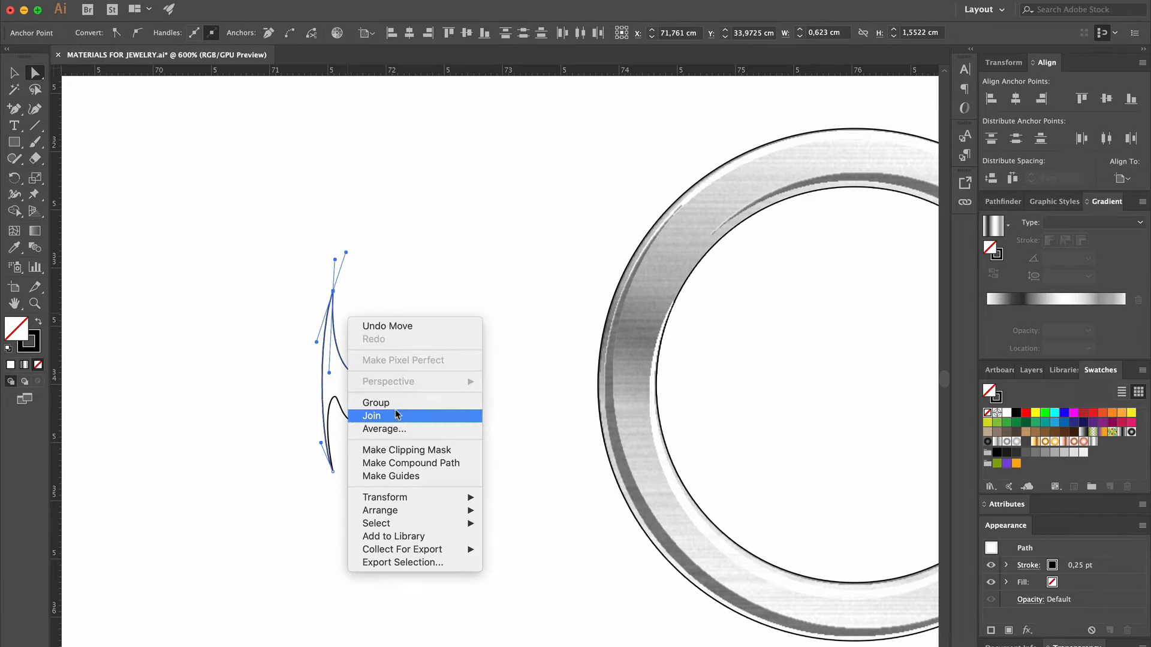
{"action": "left_click_drag", "start_coordinate": [388, 296], "coordinate": [420, 343]}
{"action": "right_click", "coordinate": [419, 344]}
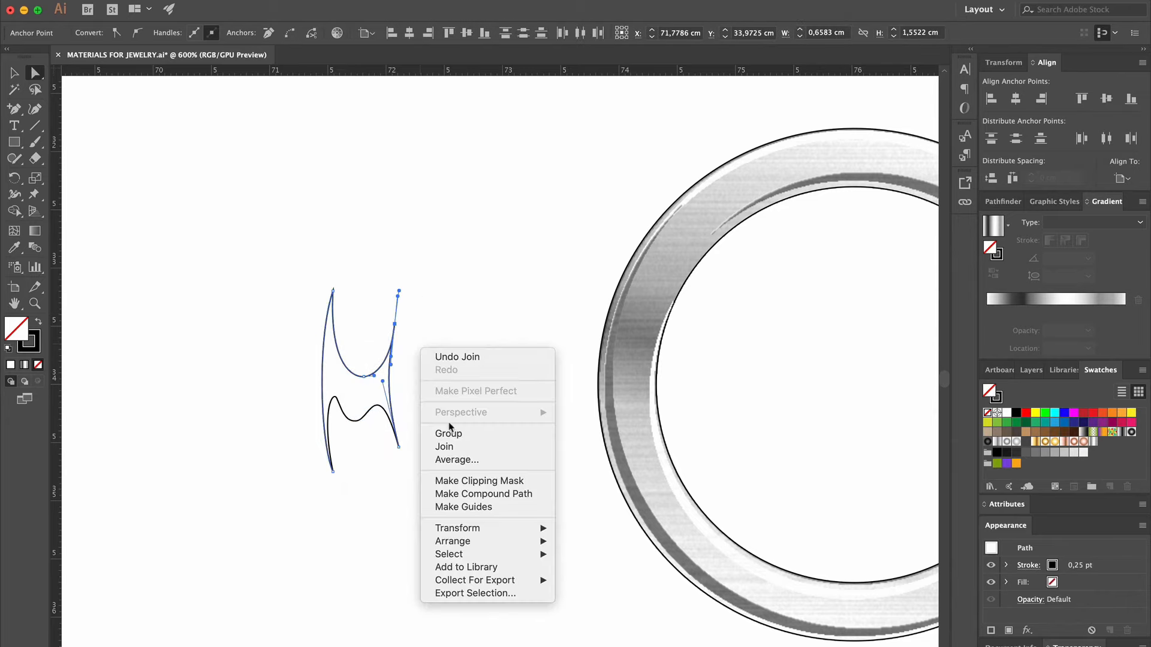
{"action": "left_click", "coordinate": [450, 447]}
Join the overlapping end points at the two lower corners to close the reflection outline
{"action": "left_click_drag", "start_coordinate": [329, 497], "coordinate": [344, 466]}
{"action": "right_click", "coordinate": [341, 467]}
{"action": "left_click", "coordinate": [386, 545]}
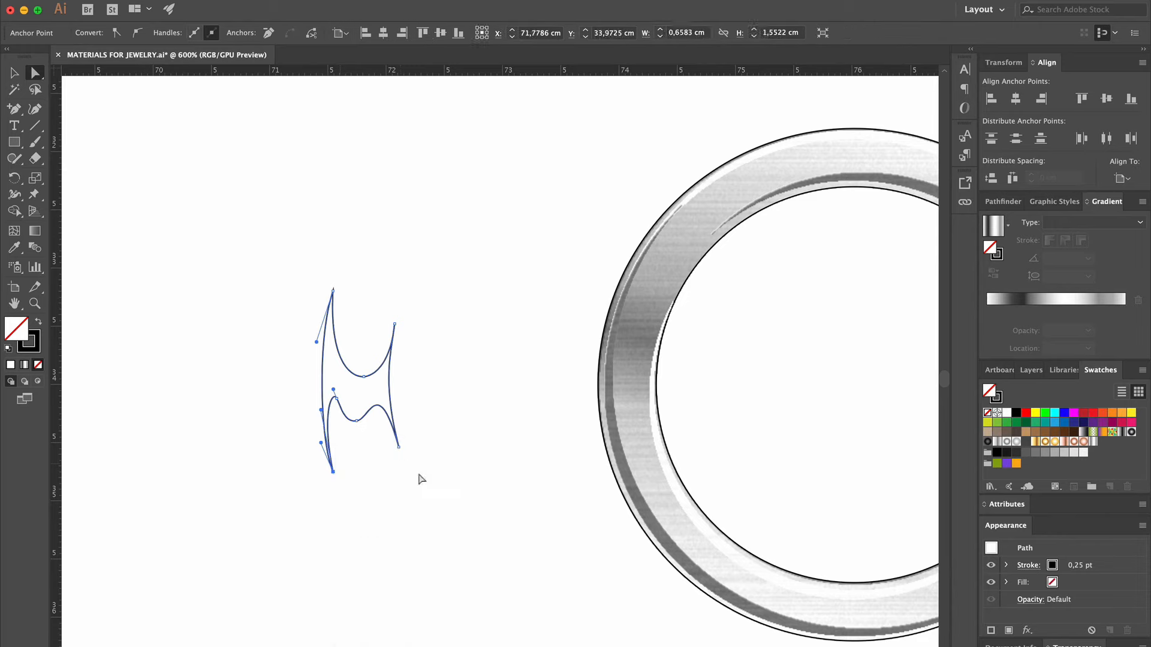
{"action": "mouse_move", "coordinate": [402, 445]}
{"action": "left_mouse_down"}
{"action": "mouse_move", "coordinate": [389, 456]}
{"action": "mouse_move", "coordinate": [386, 442]}
{"action": "left_mouse_up"}
{"action": "right_click", "coordinate": [385, 432]}
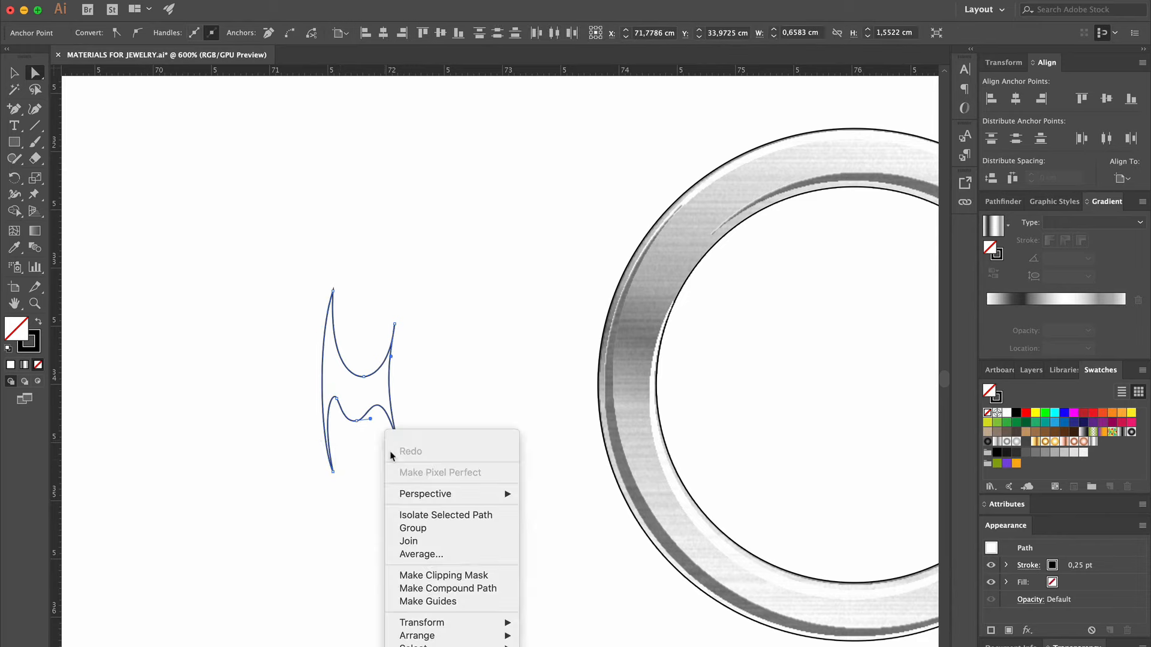
{"action": "left_click", "coordinate": [418, 542]}
{"action": "left_click", "coordinate": [437, 370]}
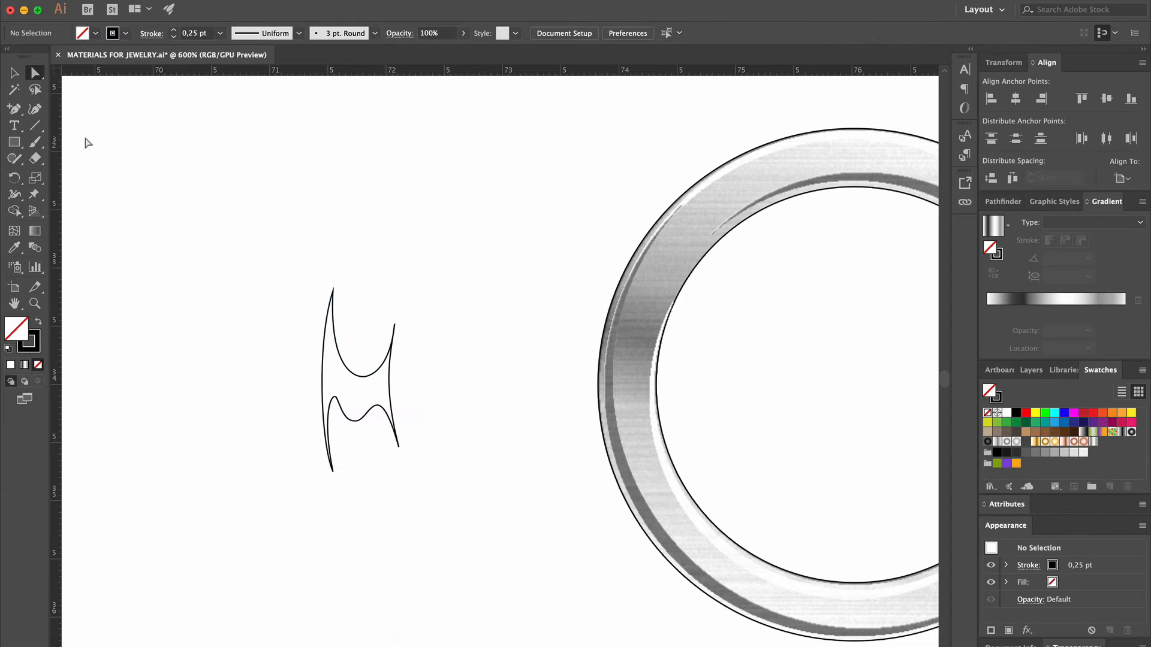
Fill the closed reflection shape with black and remove its stroke
{"action": "left_click", "coordinate": [13, 75]}
{"action": "left_click", "coordinate": [334, 331]}
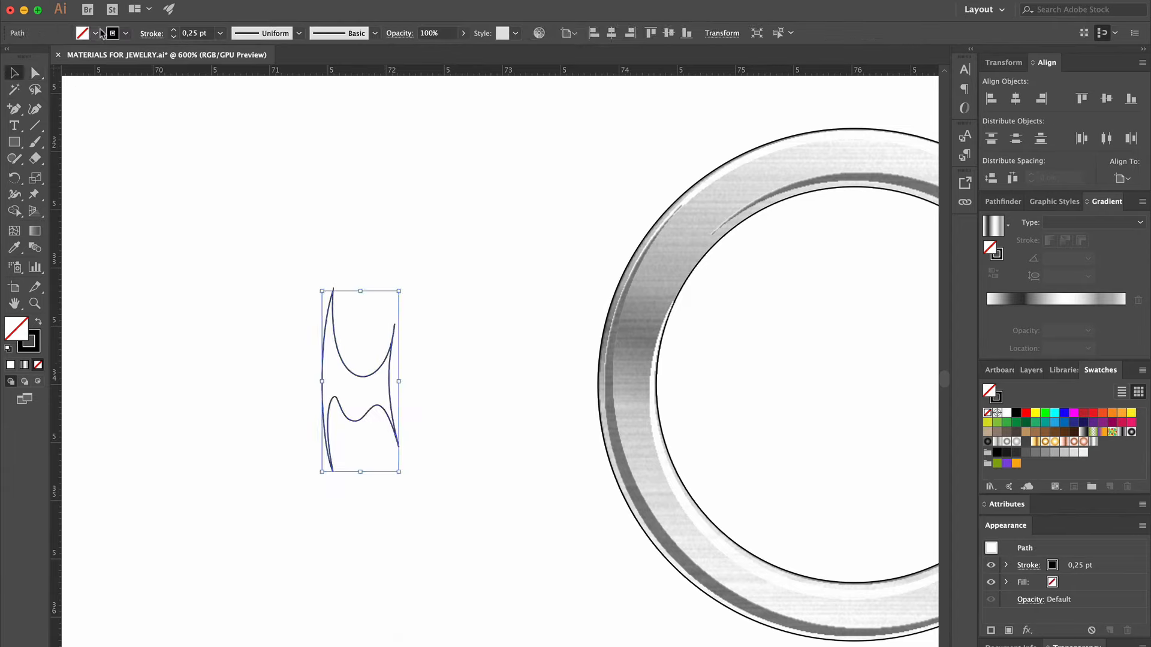
{"action": "left_click", "coordinate": [96, 33]}
{"action": "left_click", "coordinate": [37, 56]}
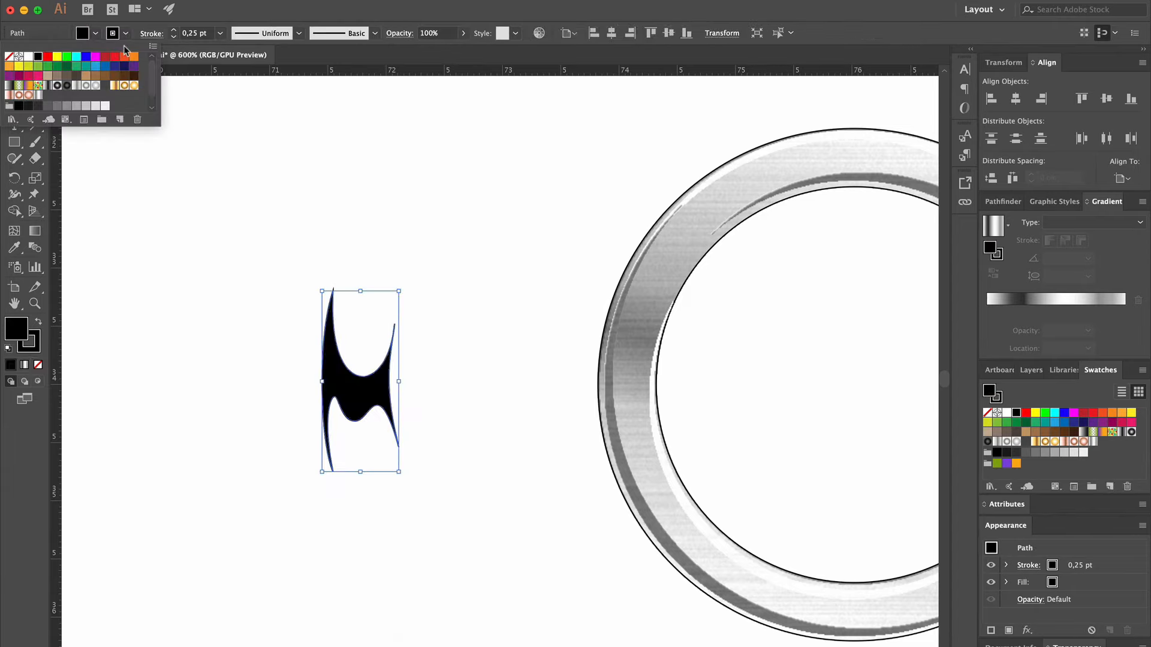
{"action": "left_click", "coordinate": [126, 38]}
{"action": "left_click", "coordinate": [127, 38]}
{"action": "left_click", "coordinate": [9, 56]}
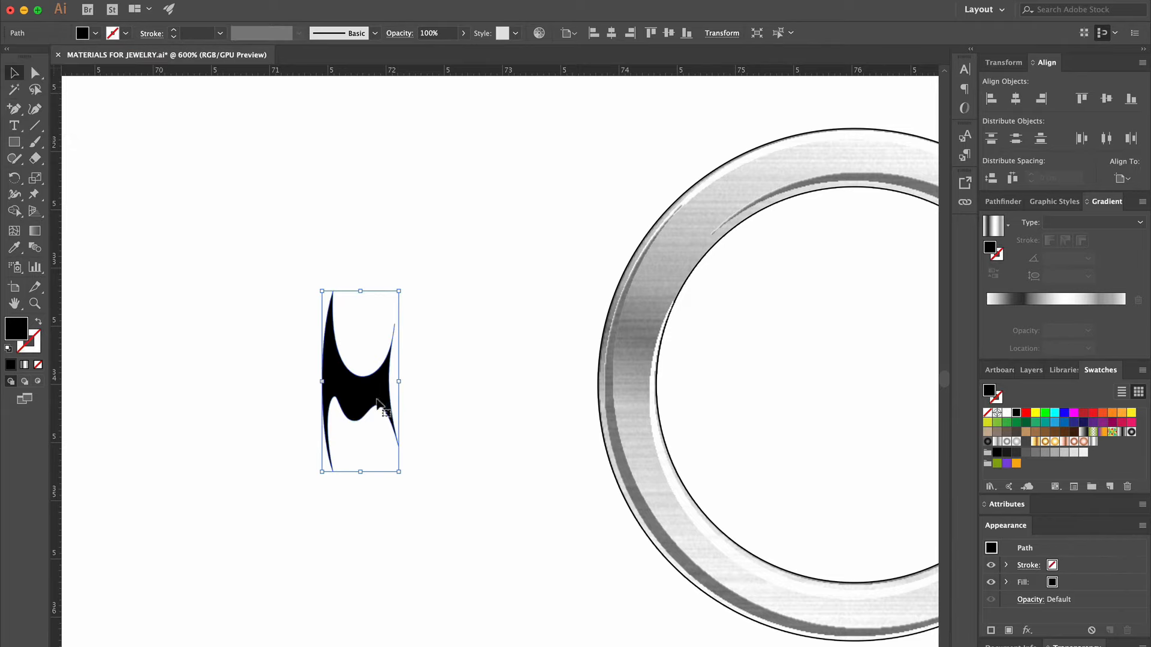
Move the black reflection shape onto the left side of the round ring and scale it down to fit the band
{"action": "left_click_drag", "start_coordinate": [377, 413], "coordinate": [662, 405]}
{"action": "left_click_drag", "start_coordinate": [687, 294], "coordinate": [659, 312]}
{"action": "left_click", "coordinate": [732, 361]}
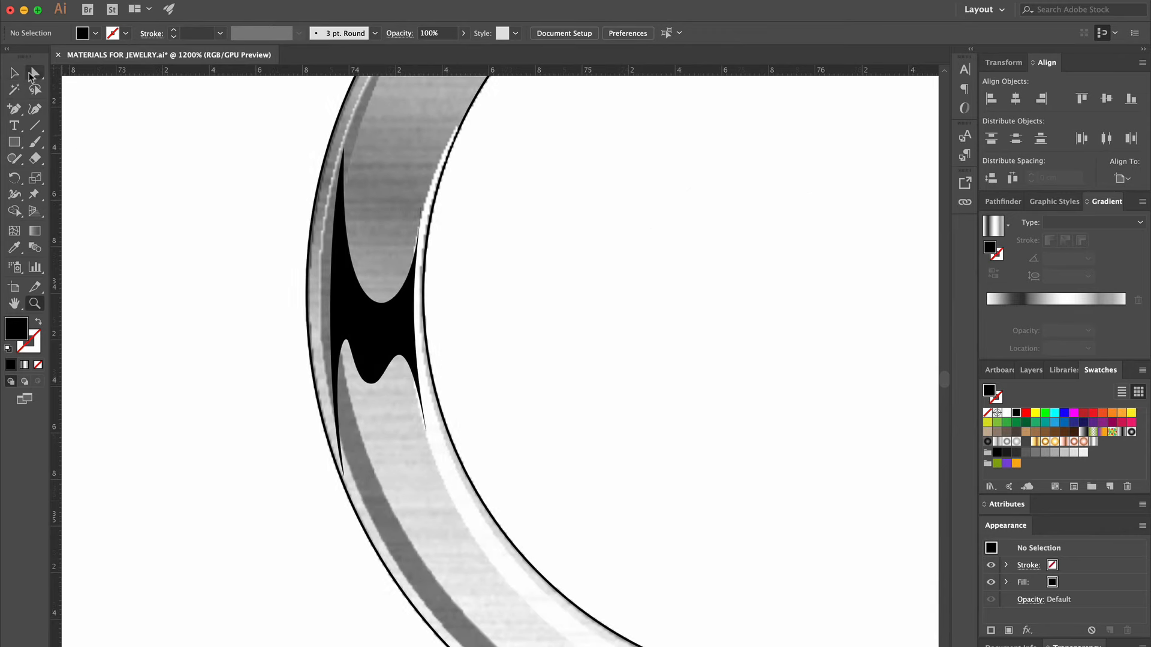
Shift the black shape's upper-left tip inward and bend its inner and outer left edges to follow the band's curve
{"action": "left_click", "coordinate": [31, 75]}
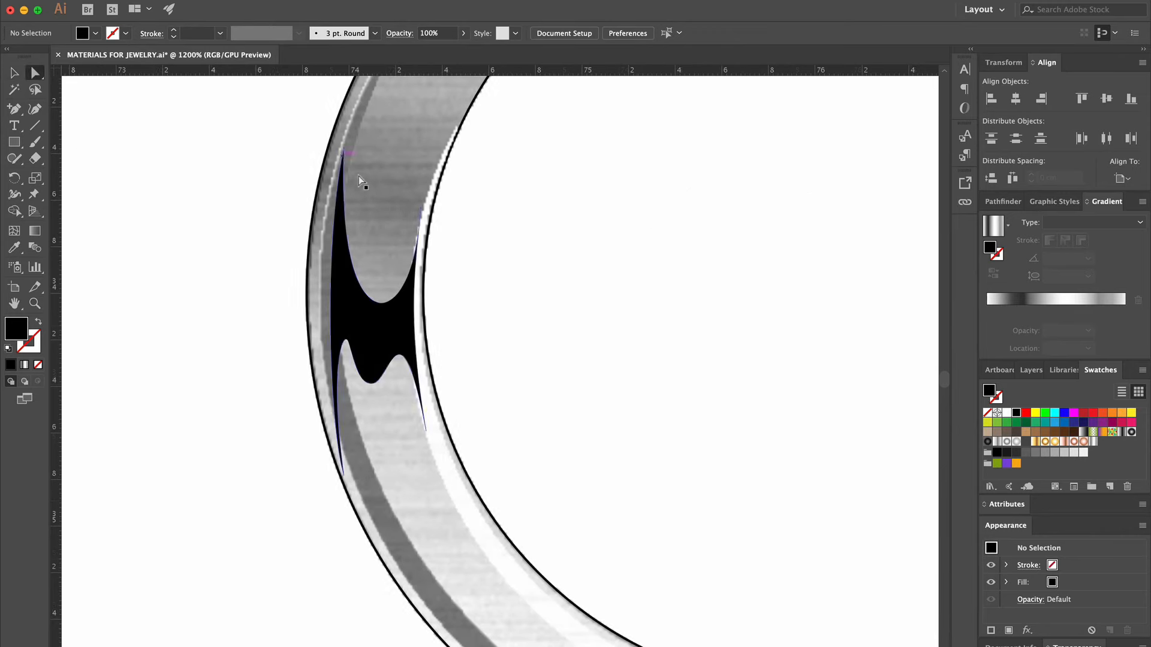
{"action": "left_click", "coordinate": [344, 152]}
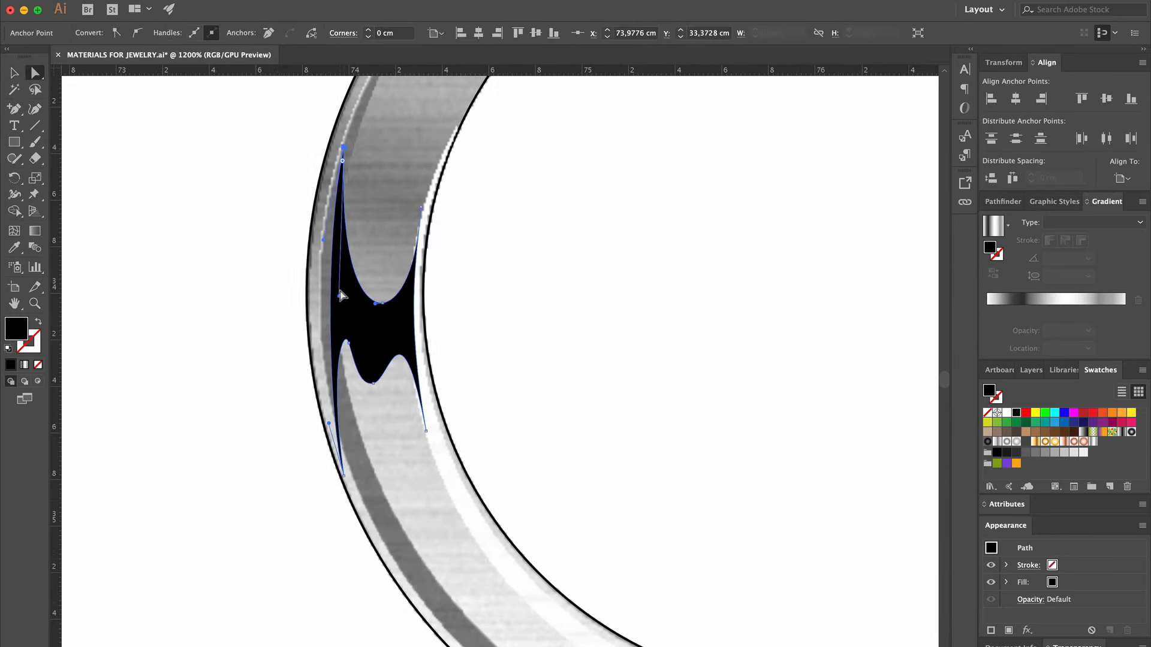
{"action": "mouse_move", "coordinate": [339, 296]}
{"action": "left_mouse_down"}
{"action": "mouse_move", "coordinate": [310, 296]}
{"action": "mouse_move", "coordinate": [320, 287]}
{"action": "left_mouse_up"}
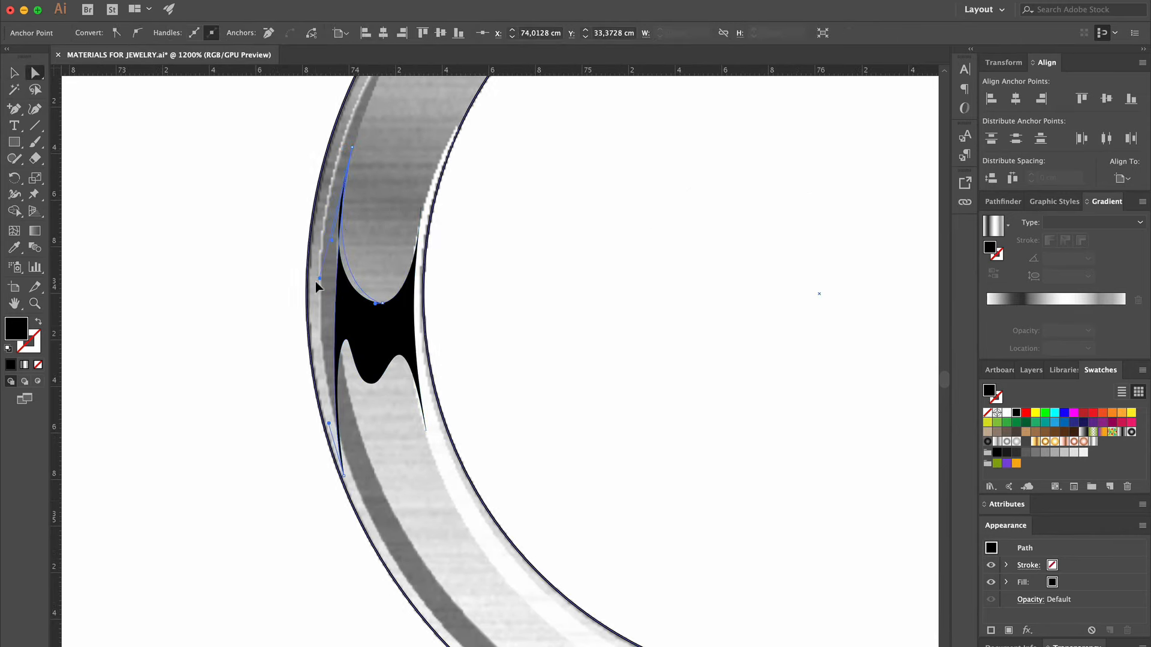
{"action": "left_click", "coordinate": [14, 108]}
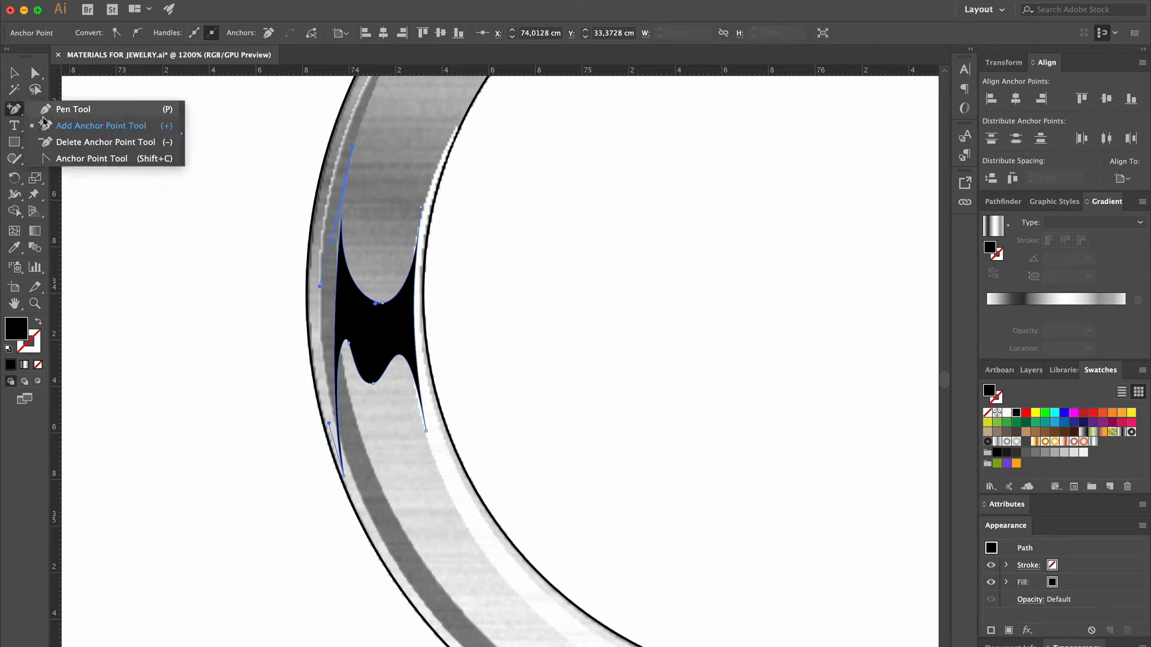
{"action": "left_click", "coordinate": [65, 160]}
{"action": "left_click_drag", "start_coordinate": [336, 285], "coordinate": [327, 269]}
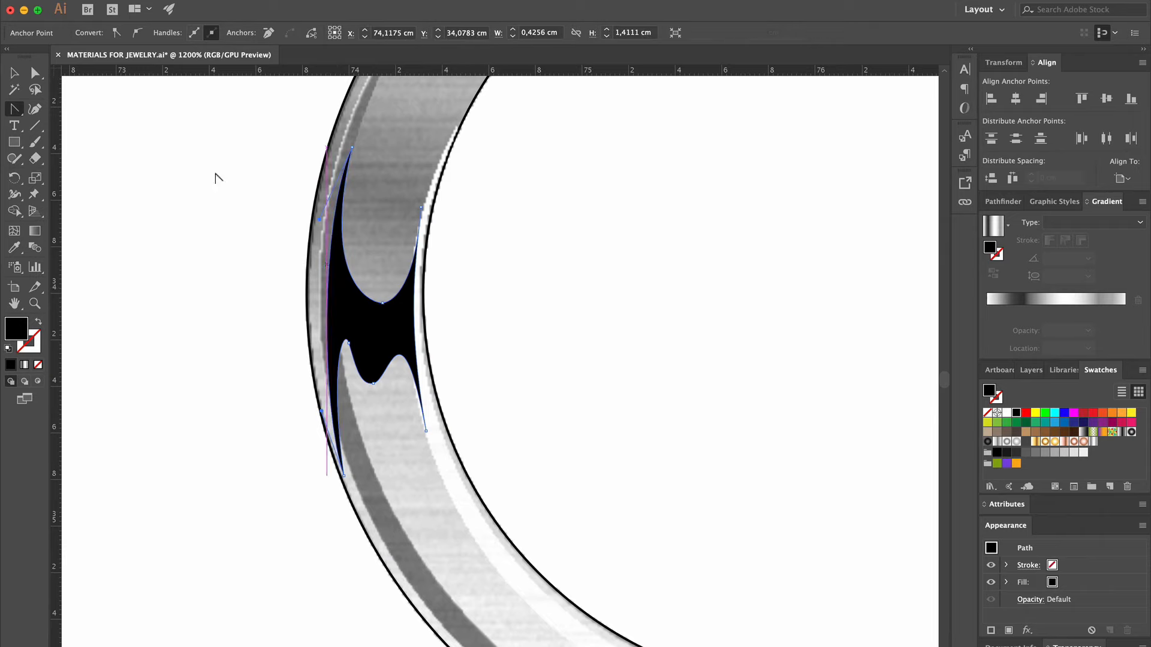
Reshape the black reflection's lower-left tip, lower wave and upper arc by adjusting their anchor points and handles
{"action": "left_click", "coordinate": [35, 73]}
{"action": "left_click_drag", "start_coordinate": [341, 473], "coordinate": [368, 459]}
{"action": "left_click_drag", "start_coordinate": [340, 350], "coordinate": [340, 350]}
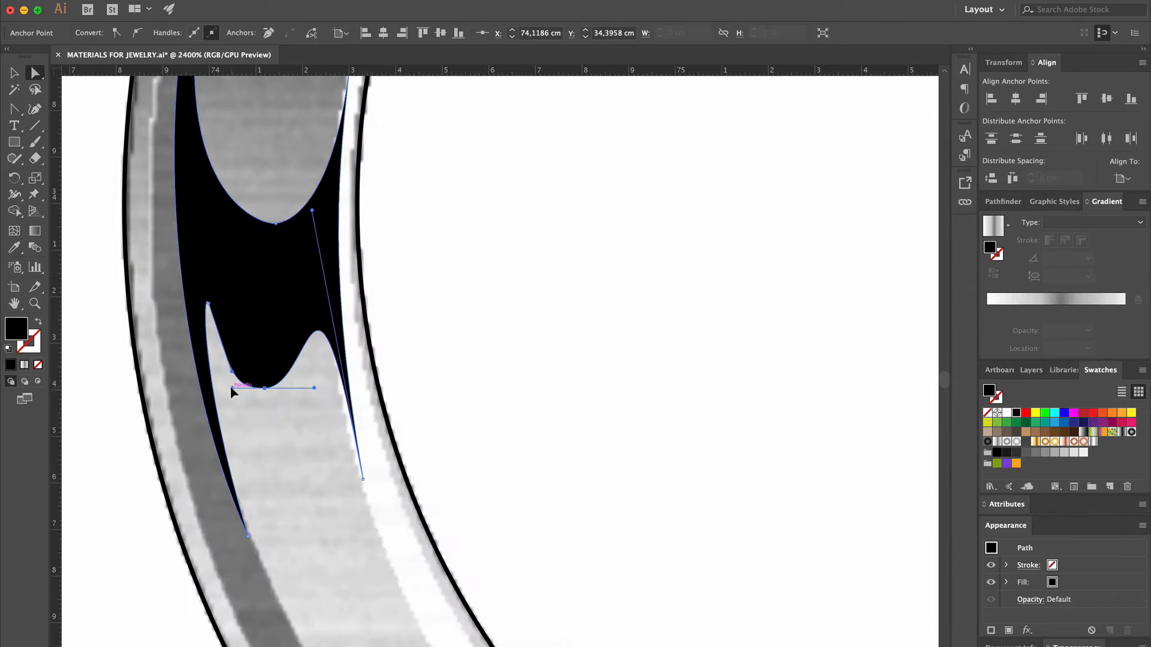
{"action": "left_click_drag", "start_coordinate": [230, 386], "coordinate": [247, 387]}
{"action": "left_click_drag", "start_coordinate": [312, 211], "coordinate": [298, 231]}
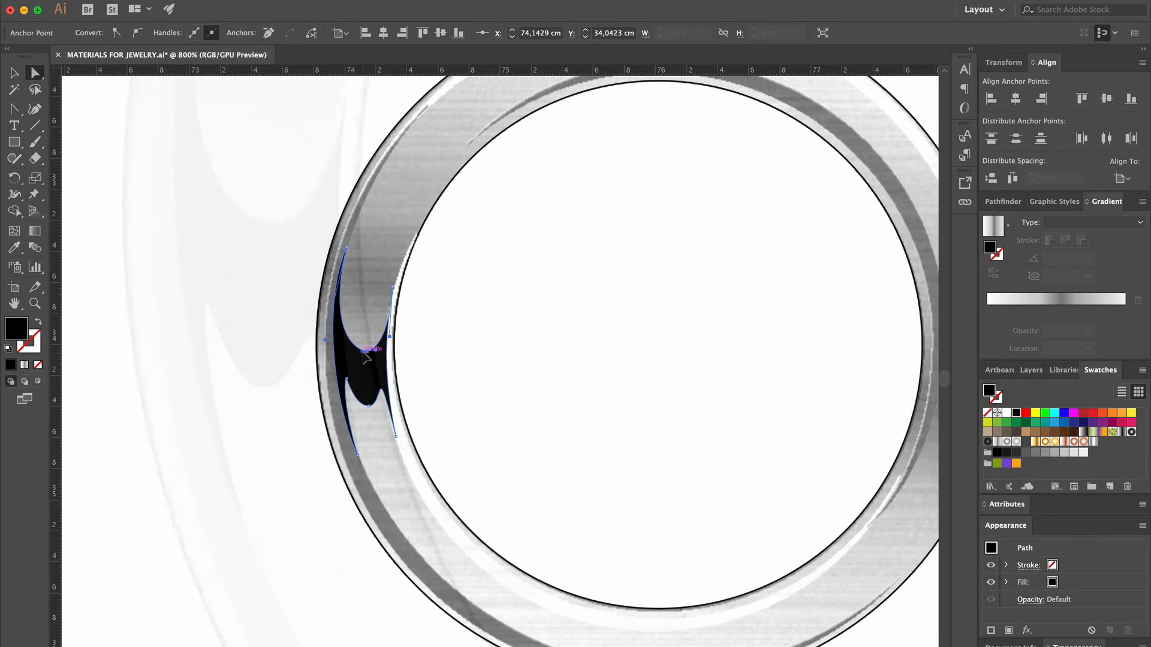
{"action": "left_click_drag", "start_coordinate": [363, 351], "coordinate": [357, 364]}
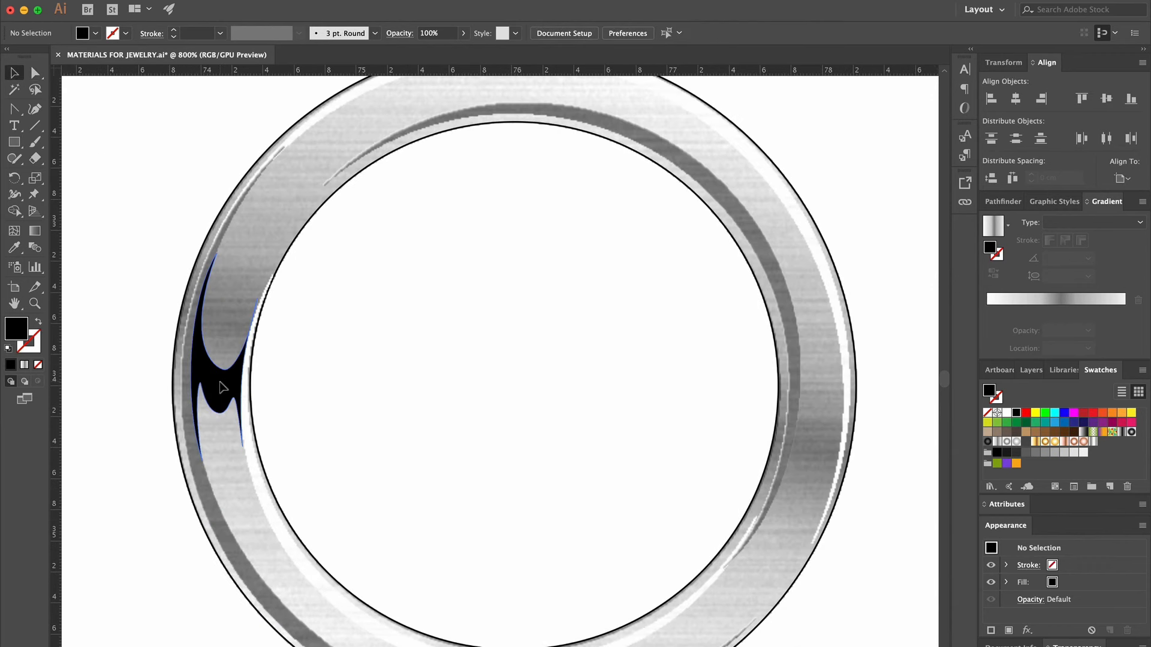
Reflect a copy of the black shape about the vertical axis and place it on the right side of the ring
{"action": "left_click", "coordinate": [222, 386]}
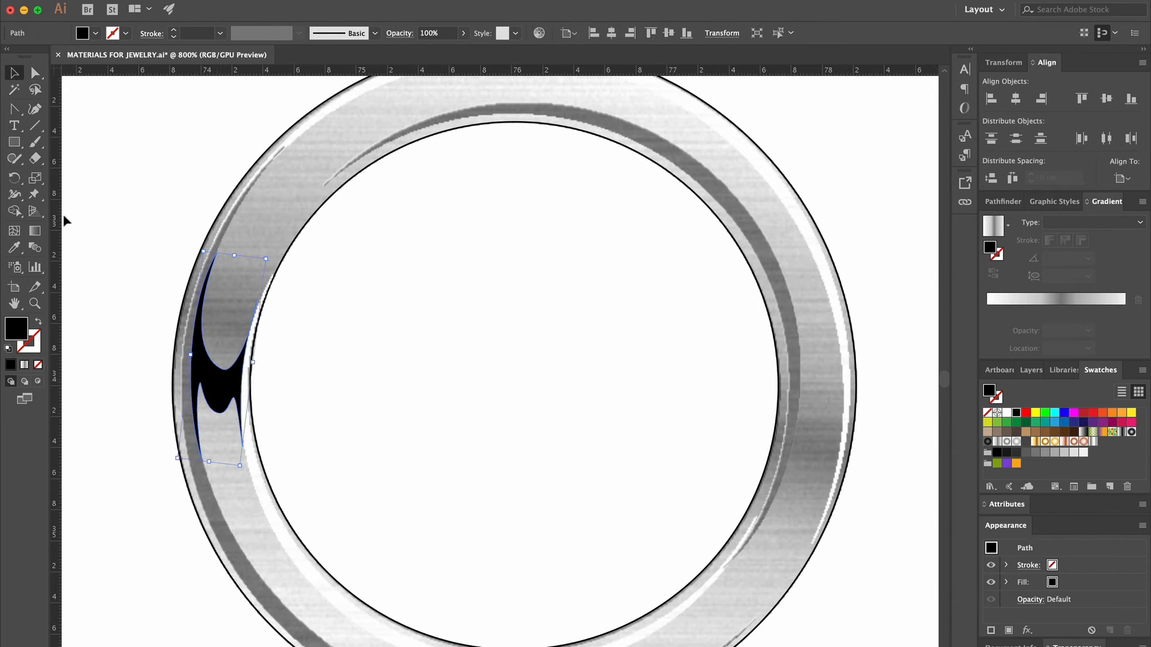
{"action": "left_click_drag", "start_coordinate": [14, 178], "coordinate": [81, 201]}
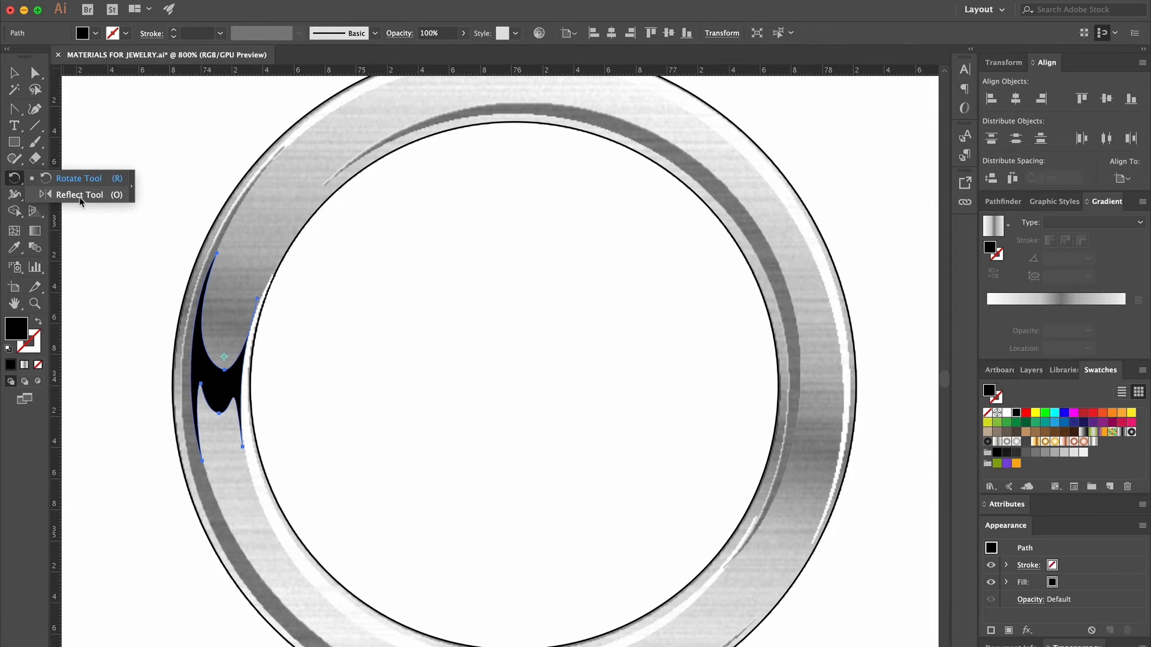
{"action": "left_click_drag", "start_coordinate": [79, 197], "coordinate": [80, 195]}
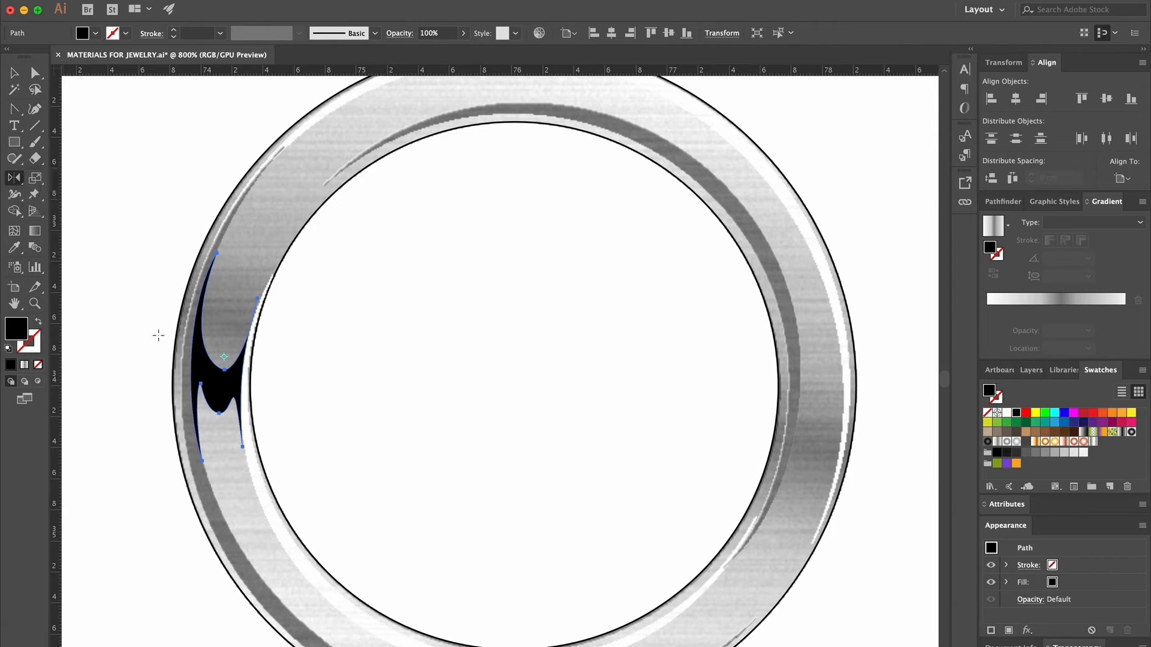
{"action": "key", "text": "Return"}
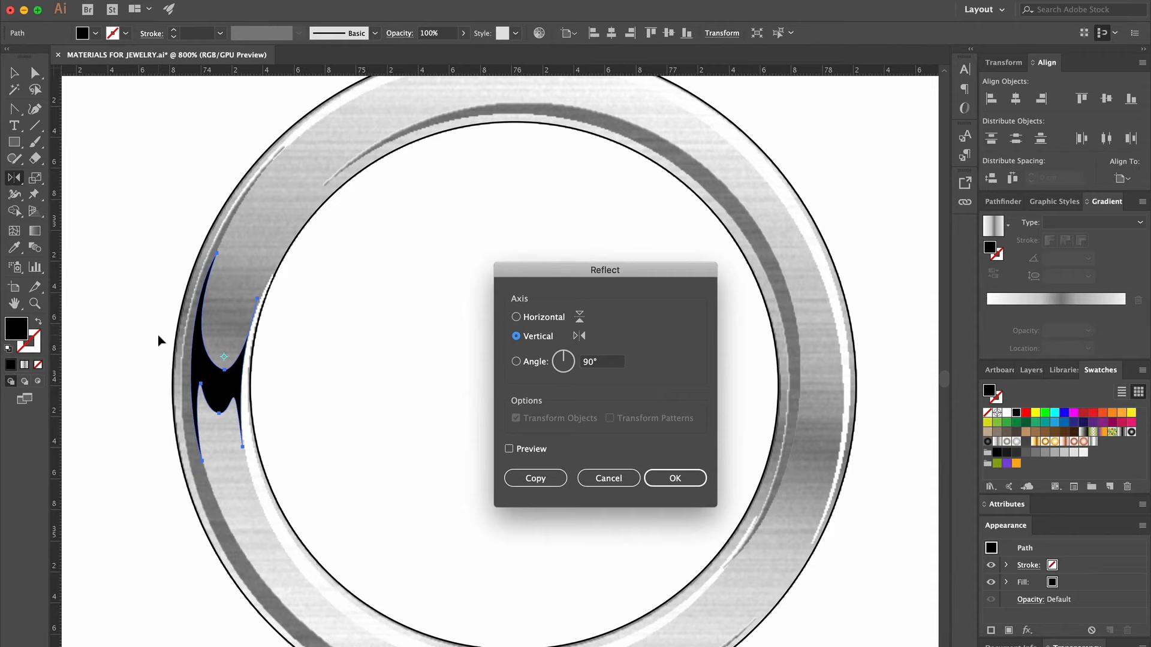
{"action": "left_click", "coordinate": [535, 478]}
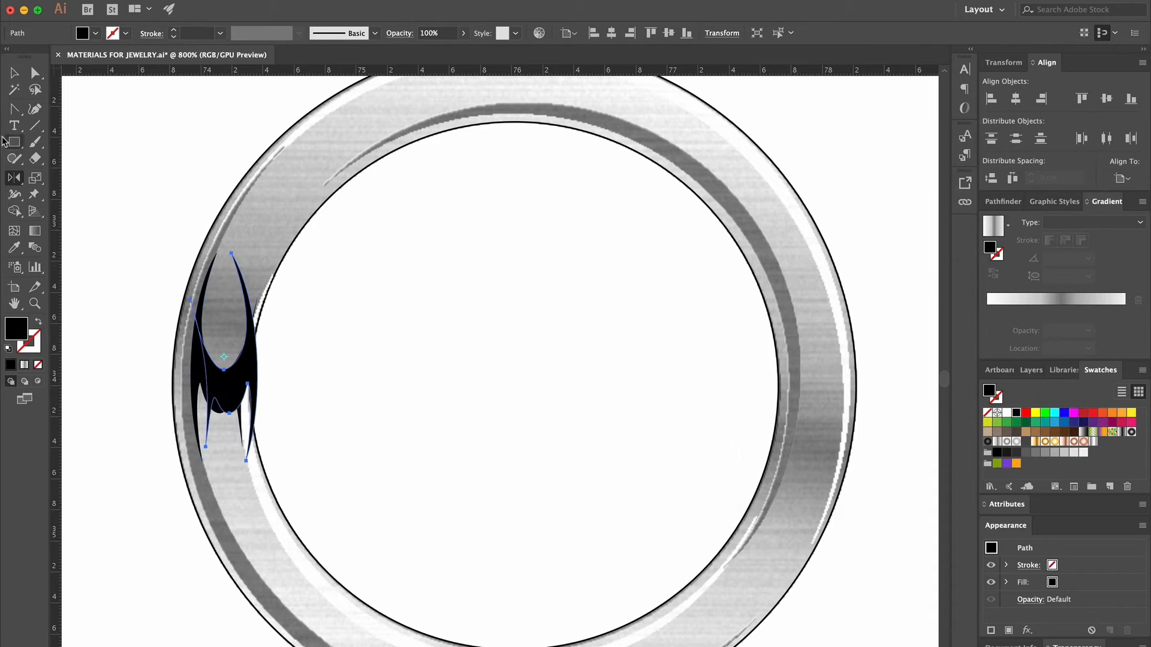
{"action": "left_click", "coordinate": [14, 72]}
{"action": "left_click_drag", "start_coordinate": [223, 379], "coordinate": [824, 496]}
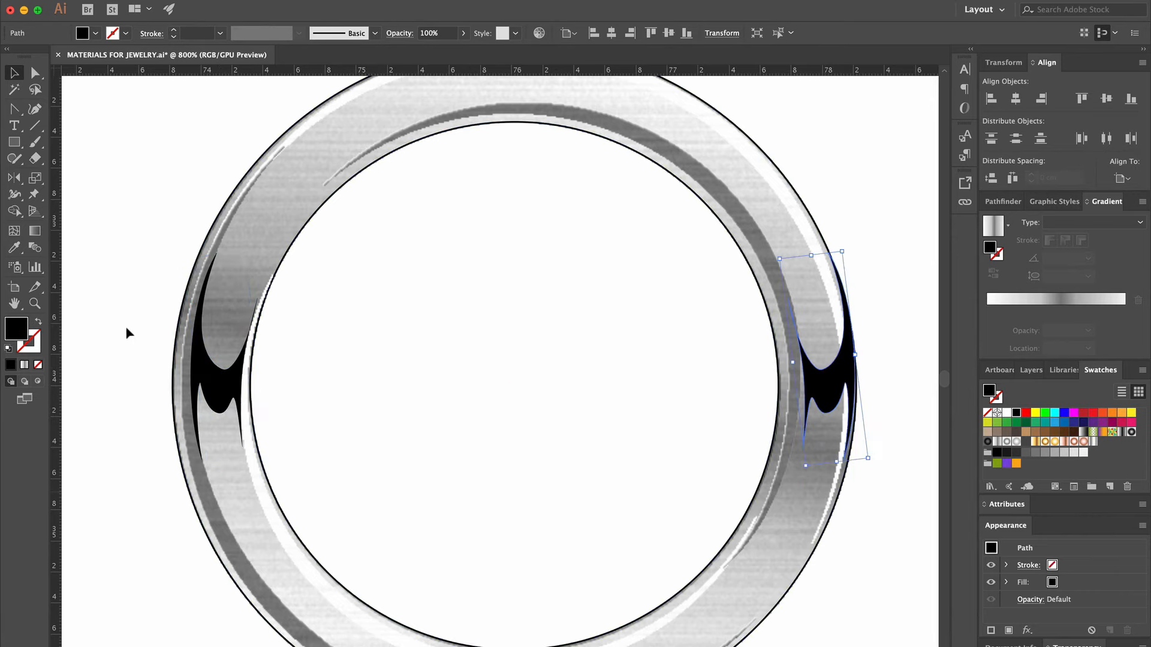
Rotate the black reflection copy on the ring's right side clockwise to follow the band and move it slightly lower
{"action": "left_click", "coordinate": [16, 181]}
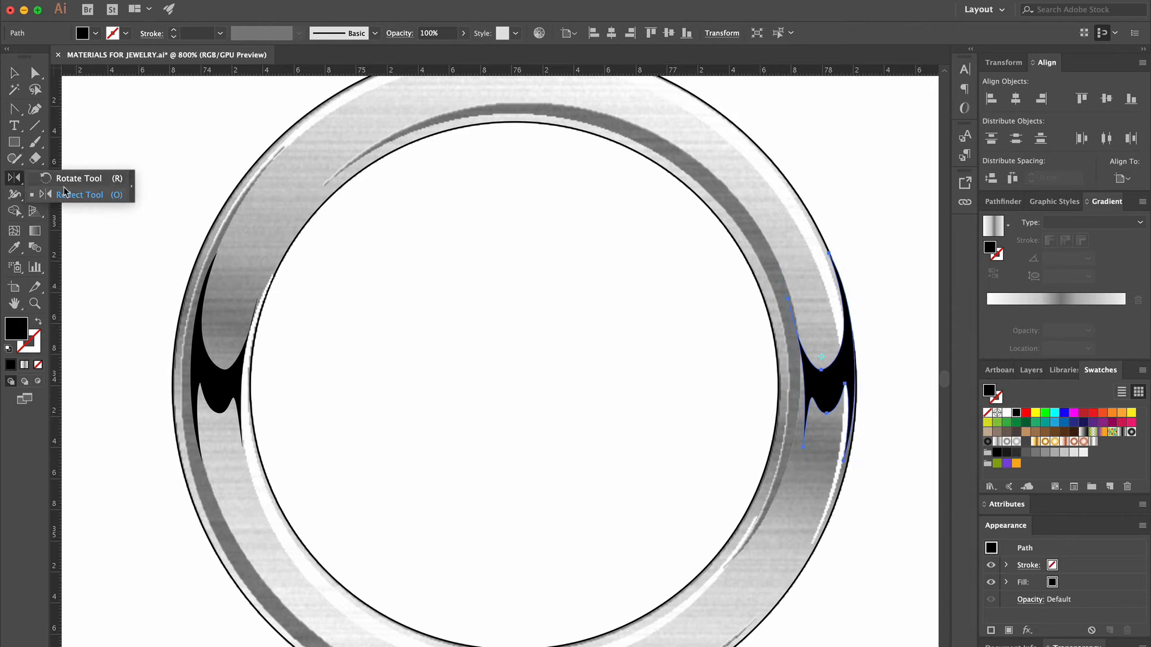
{"action": "left_click", "coordinate": [77, 178]}
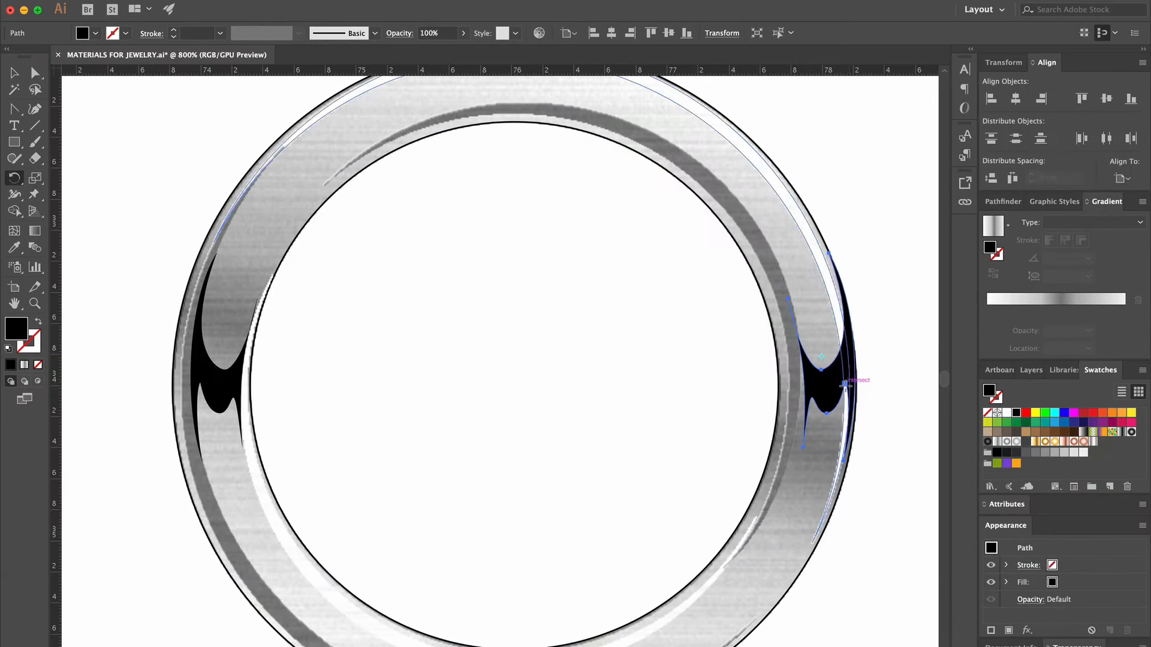
{"action": "left_click_drag", "start_coordinate": [843, 458], "coordinate": [837, 478]}
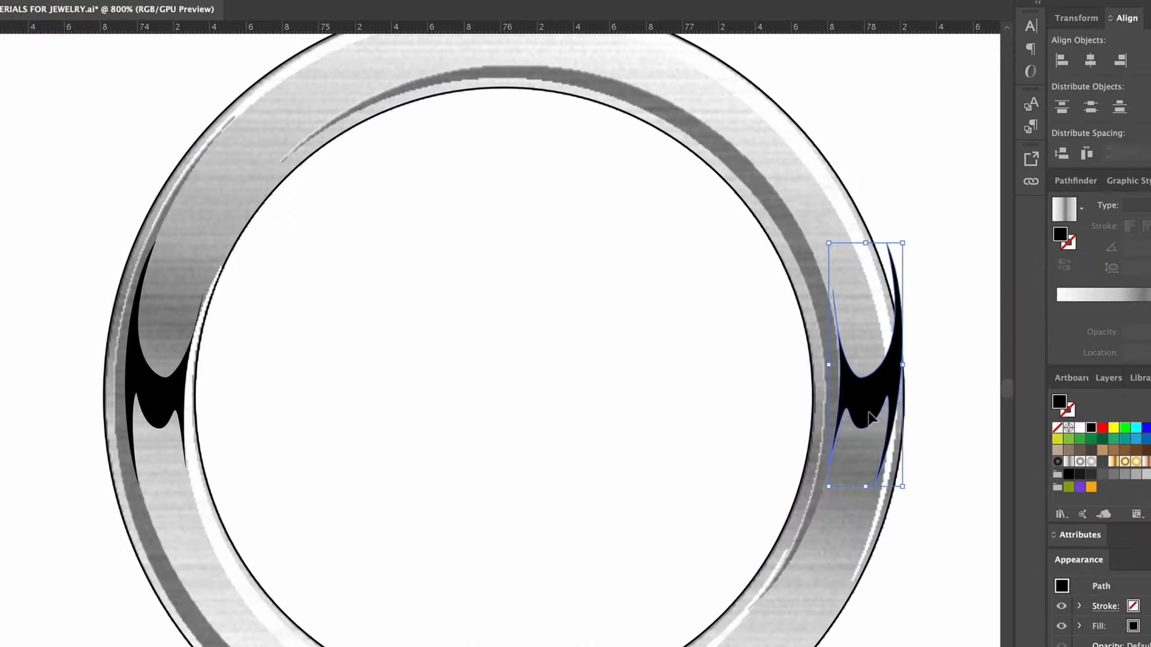
{"action": "left_click_drag", "start_coordinate": [825, 389], "coordinate": [862, 465]}
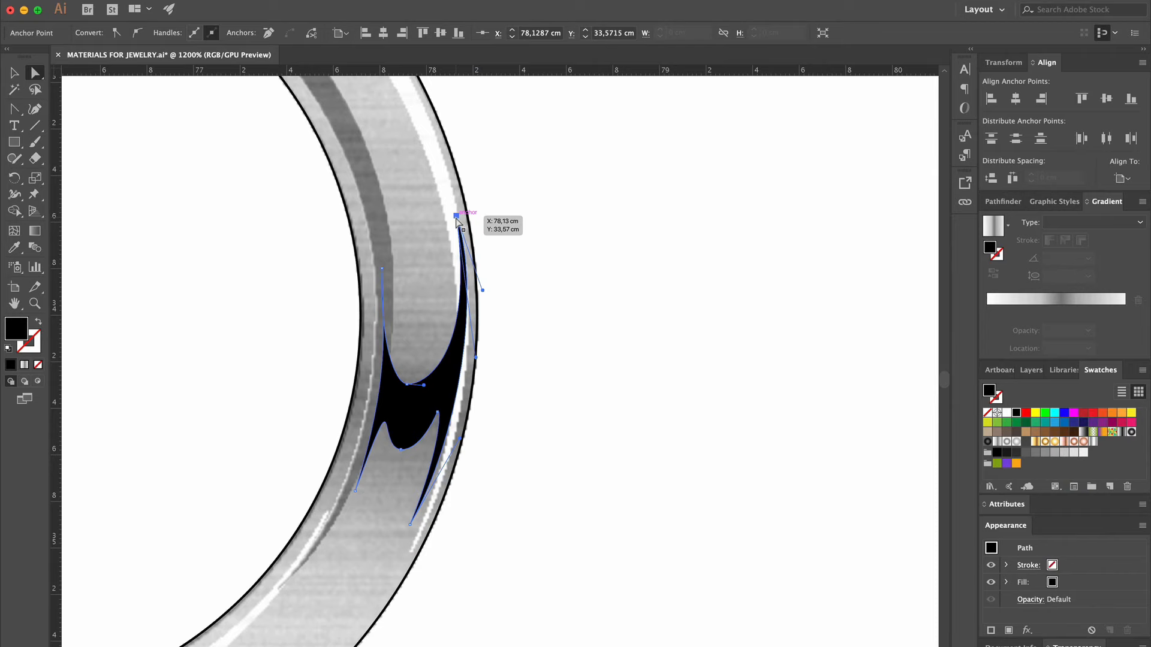
Reshape the right black reflection by pulling its upper outer tip inward and bending its outer and inner edges along the band
{"action": "left_click_drag", "start_coordinate": [456, 218], "coordinate": [446, 223]}
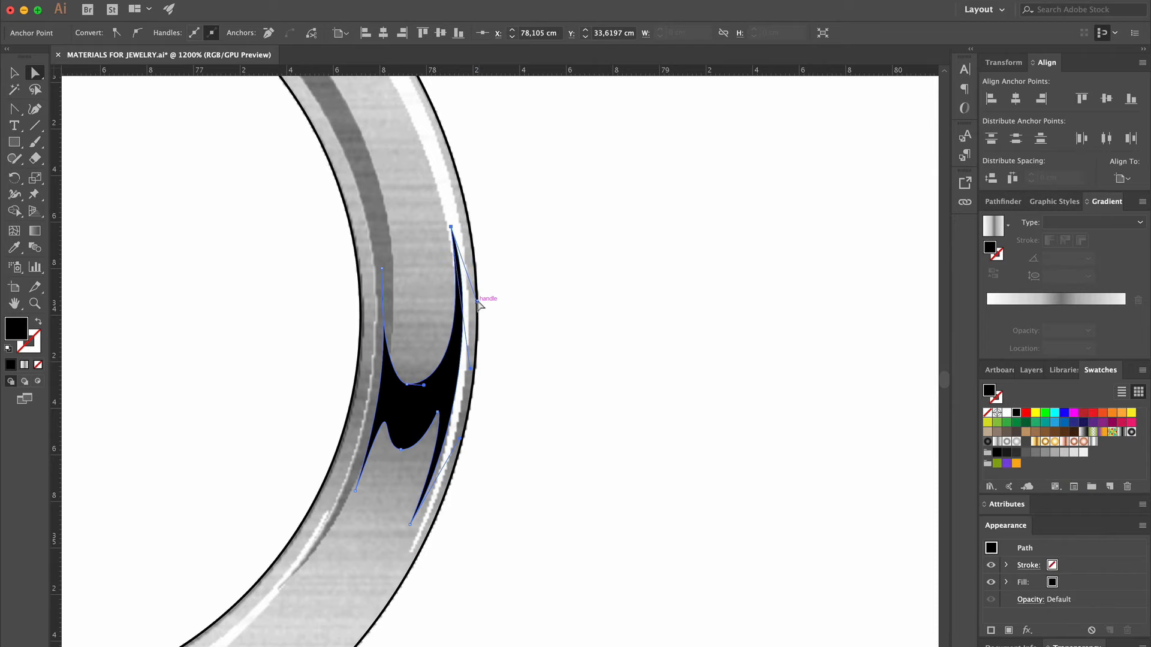
{"action": "left_click_drag", "start_coordinate": [480, 303], "coordinate": [471, 300]}
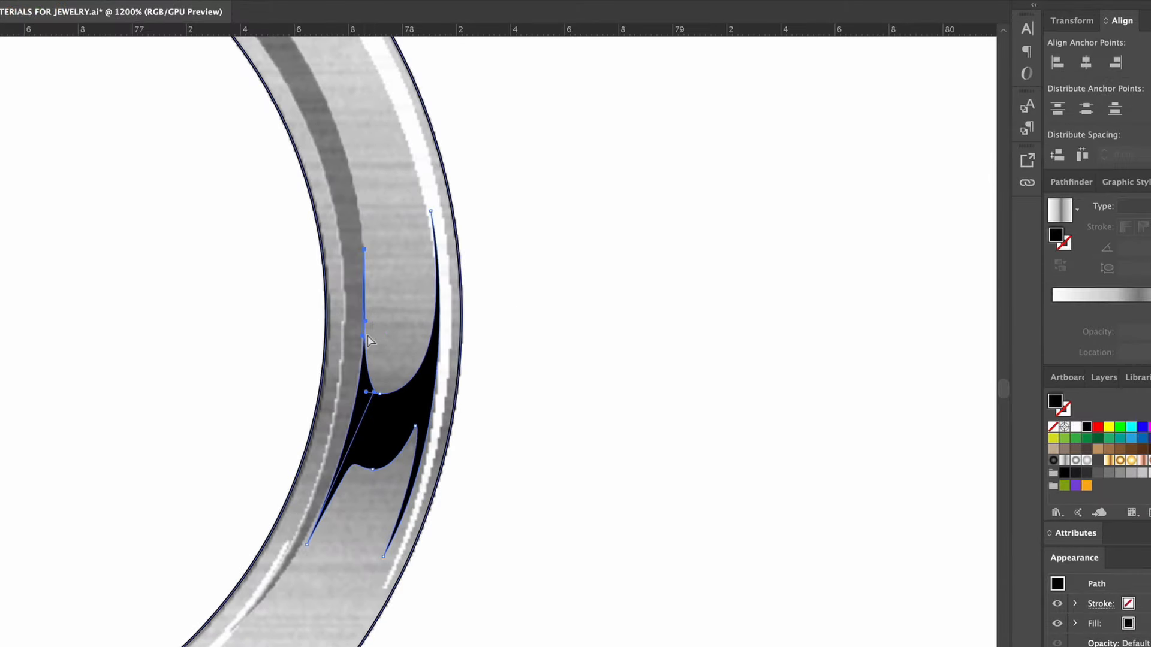
{"action": "left_click_drag", "start_coordinate": [363, 336], "coordinate": [374, 335]}
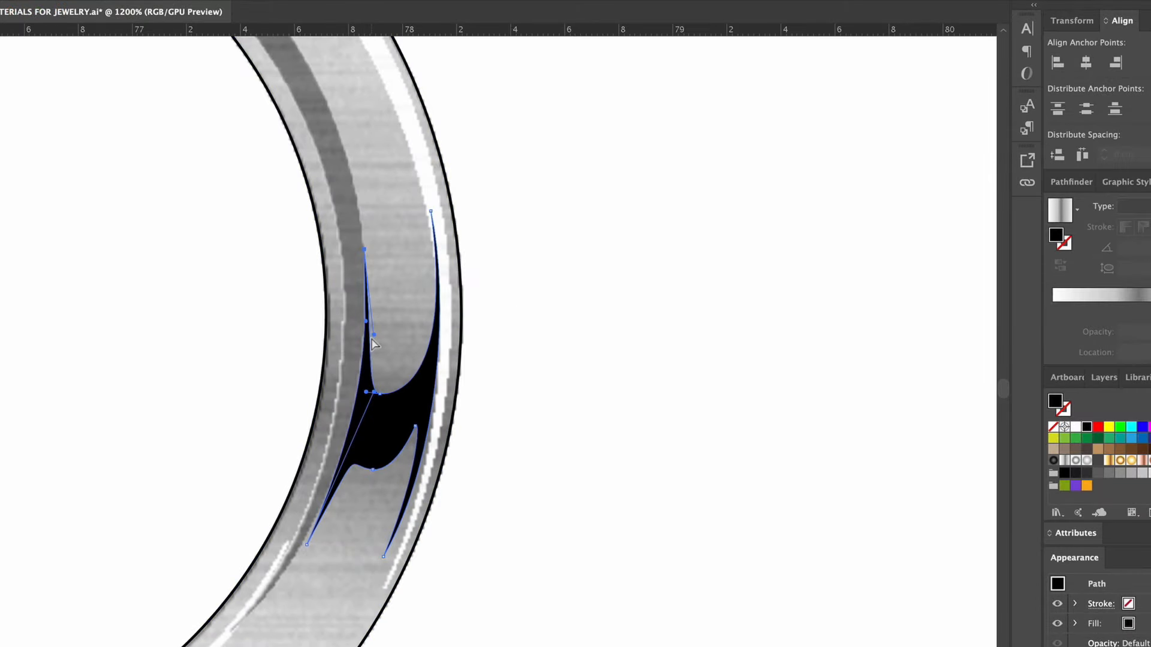
{"action": "left_click", "coordinate": [609, 480]}
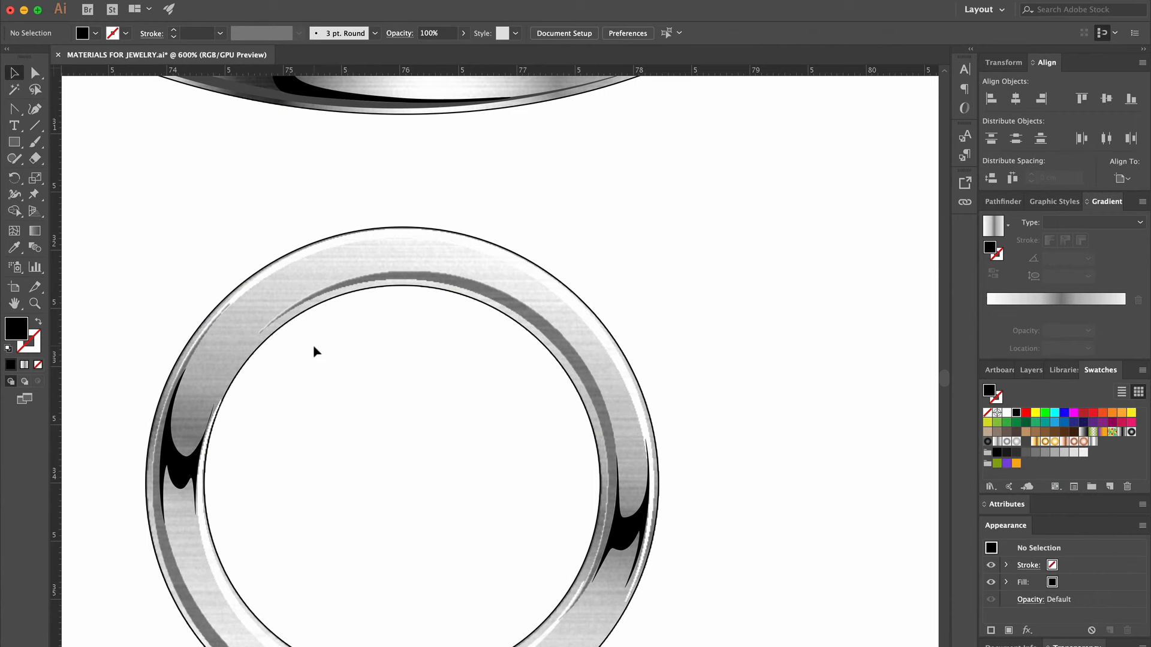
Ungroup the round ring down to its brushed-metal band and add a dark grey stop near the middle of the band's gradient
{"action": "left_click", "coordinate": [240, 323]}
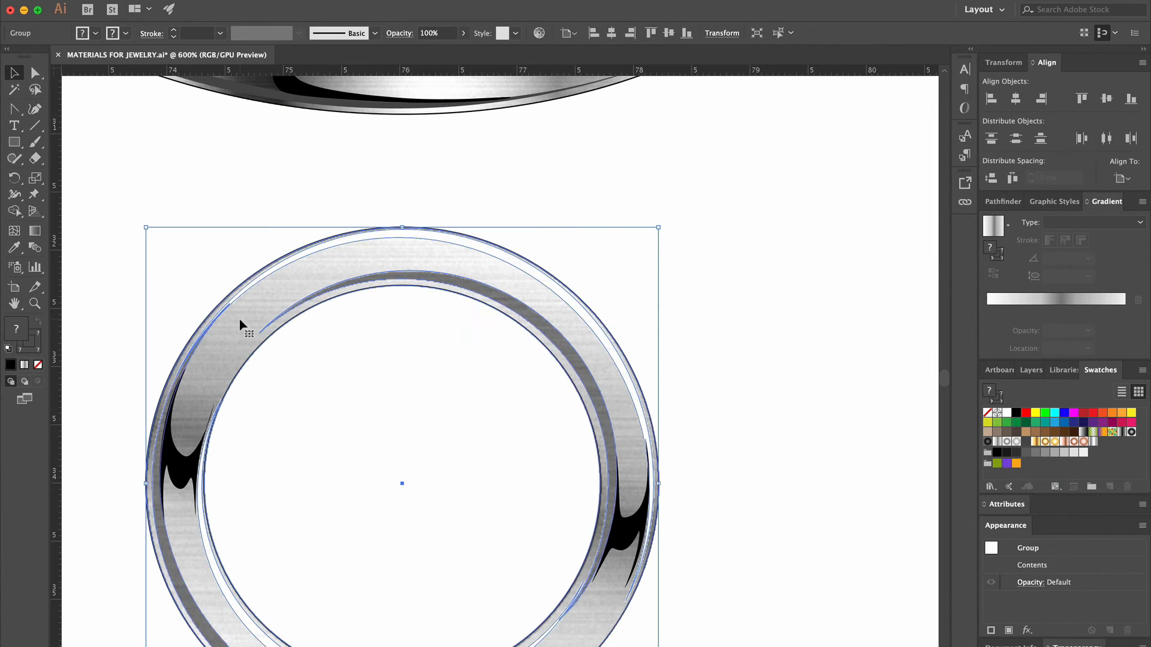
{"action": "key", "text": "shift+super+g"}
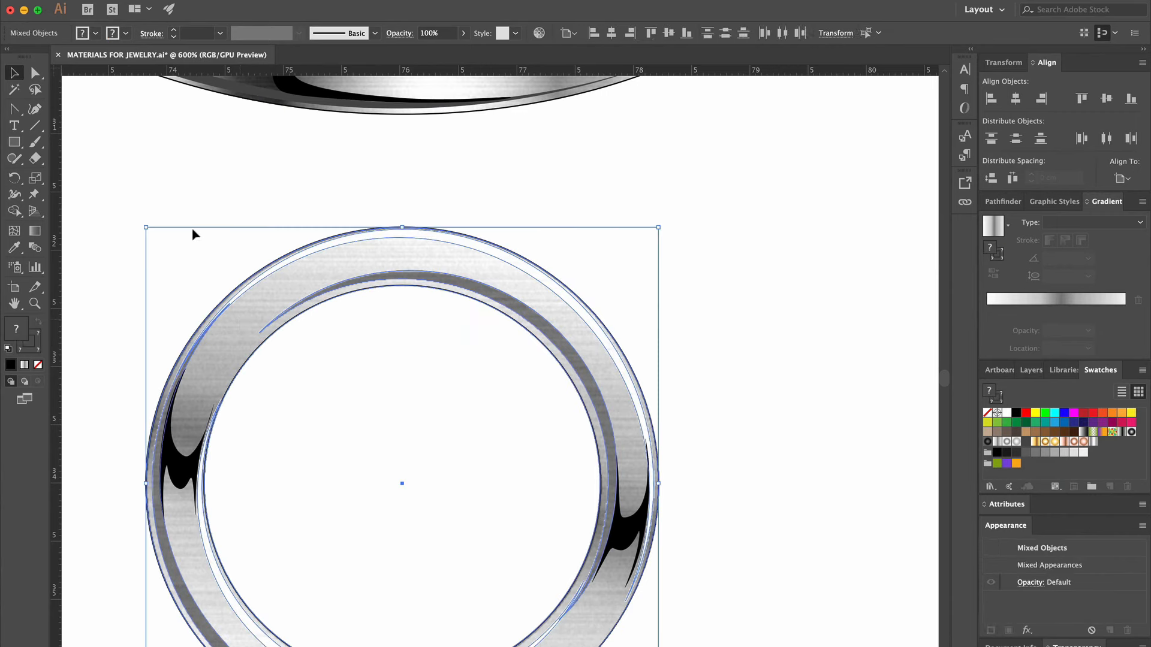
{"action": "left_click", "coordinate": [206, 206]}
{"action": "left_click", "coordinate": [211, 357]}
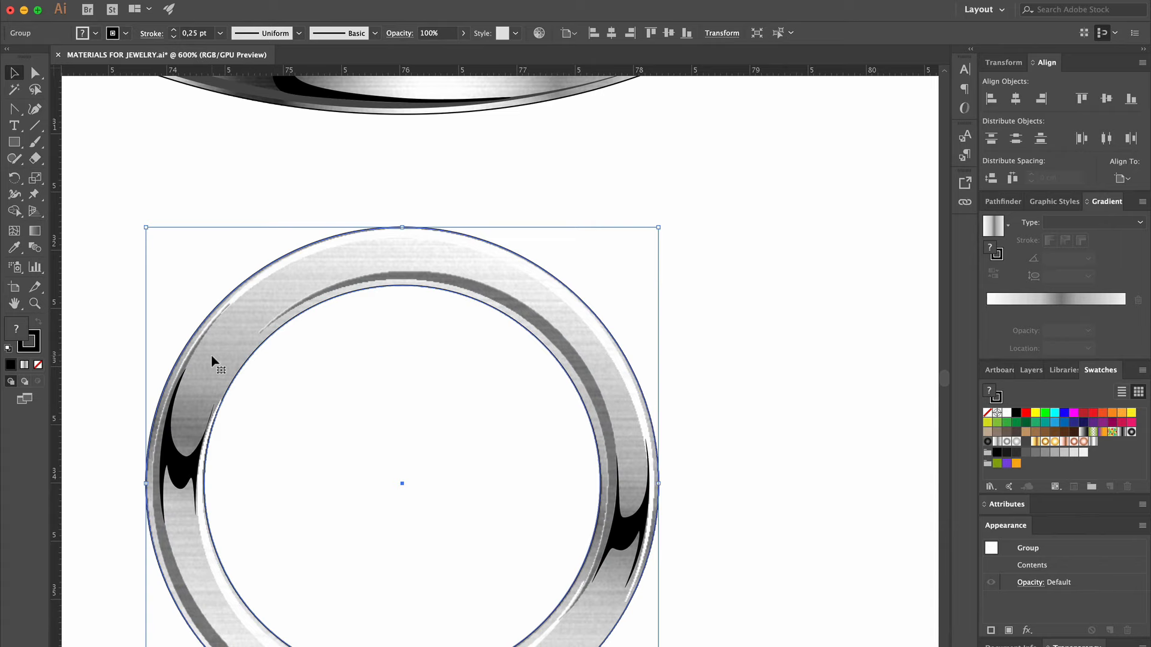
{"action": "key", "text": "shift+super+g"}
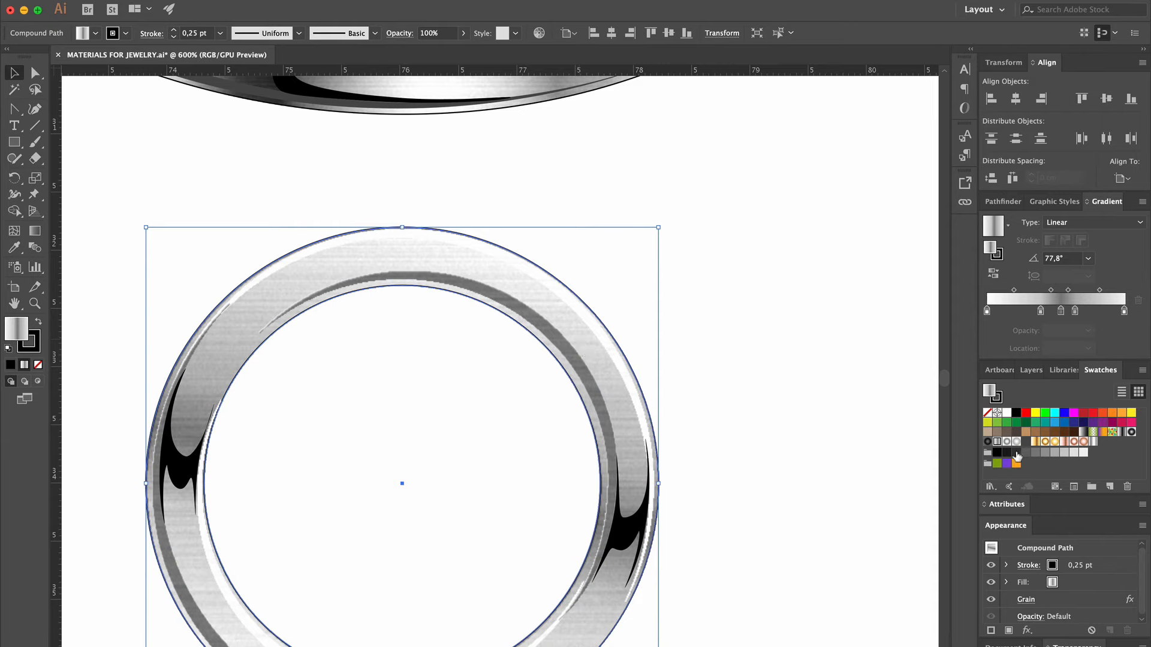
{"action": "mouse_move", "coordinate": [1017, 456]}
{"action": "left_mouse_down"}
{"action": "mouse_move", "coordinate": [1055, 317]}
{"action": "mouse_move", "coordinate": [1084, 312]}
{"action": "mouse_move", "coordinate": [1071, 312]}
{"action": "left_mouse_up"}
{"action": "left_click", "coordinate": [1074, 311]}
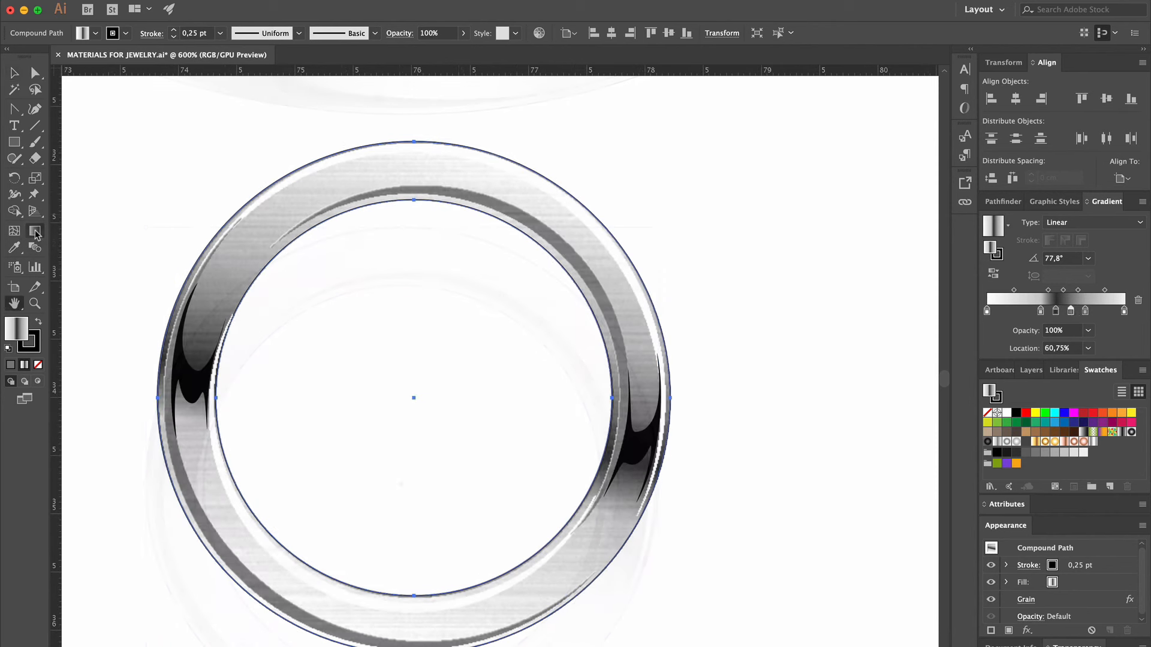
Set the band gradient's angle to 75,6° and spread its middle colour stops farther apart along the gradient line
{"action": "left_click", "coordinate": [36, 234]}
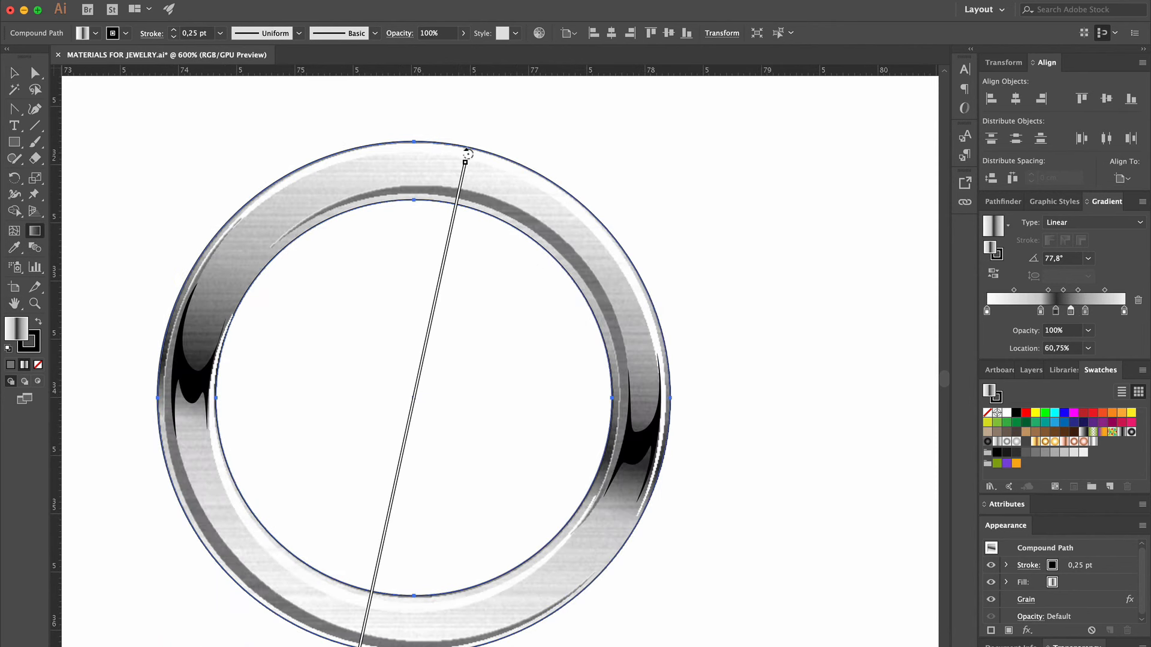
{"action": "mouse_move", "coordinate": [466, 155]}
{"action": "left_mouse_down"}
{"action": "mouse_move", "coordinate": [487, 156]}
{"action": "mouse_move", "coordinate": [474, 161]}
{"action": "left_mouse_up"}
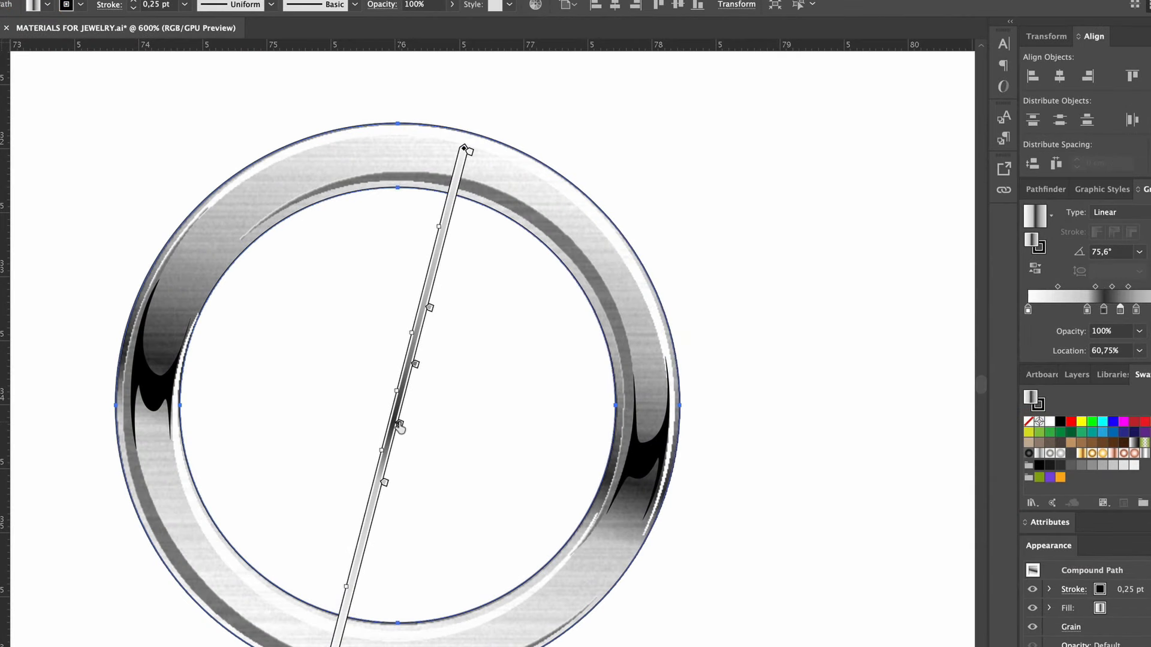
{"action": "left_click_drag", "start_coordinate": [399, 424], "coordinate": [398, 430]}
{"action": "left_click_drag", "start_coordinate": [414, 363], "coordinate": [418, 355]}
{"action": "left_click_drag", "start_coordinate": [429, 307], "coordinate": [432, 296]}
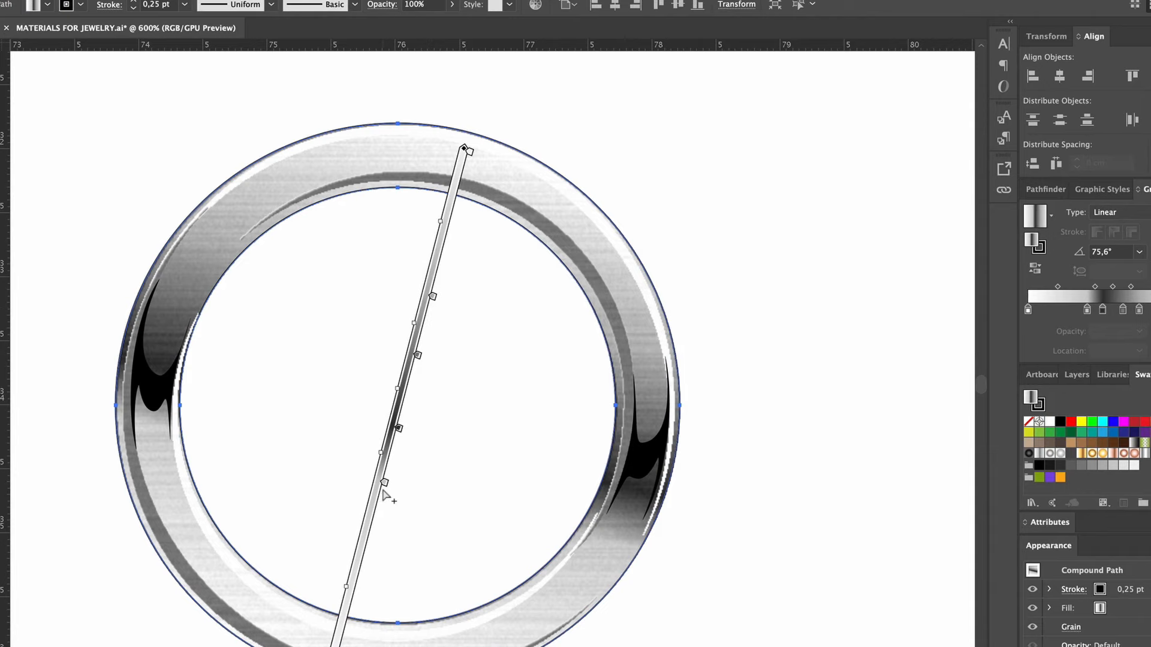
{"action": "left_click_drag", "start_coordinate": [384, 482], "coordinate": [382, 513]}
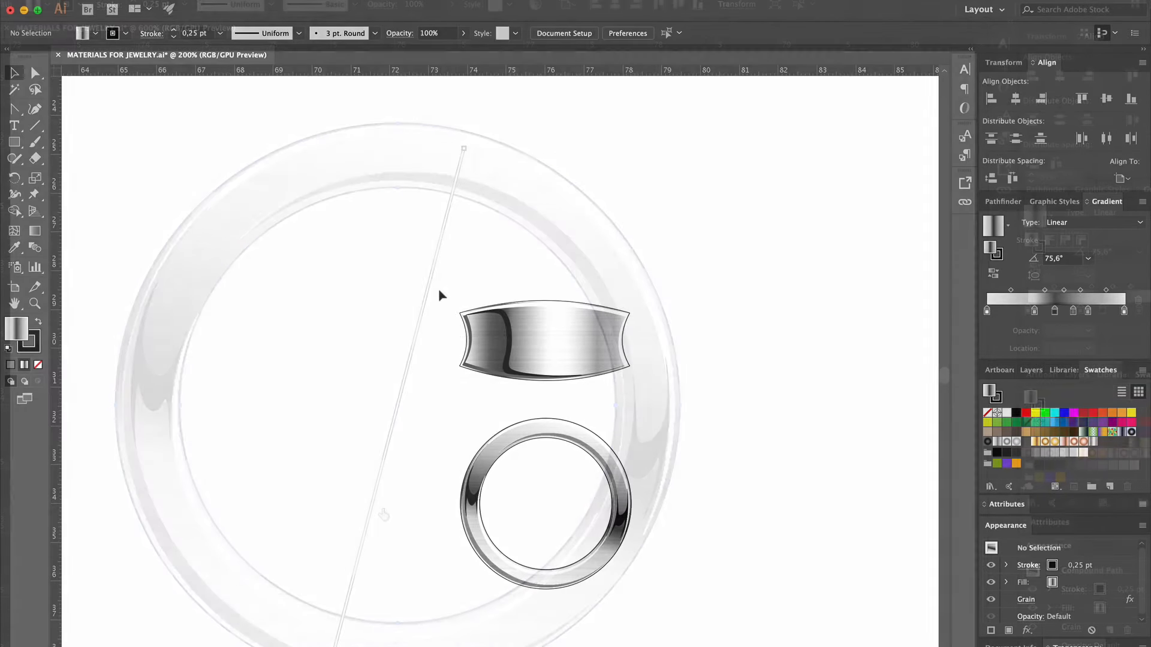
Group all parts of the curved band view and all parts of the round ring view as two separate groups
{"action": "left_click_drag", "start_coordinate": [657, 383], "coordinate": [656, 382]}
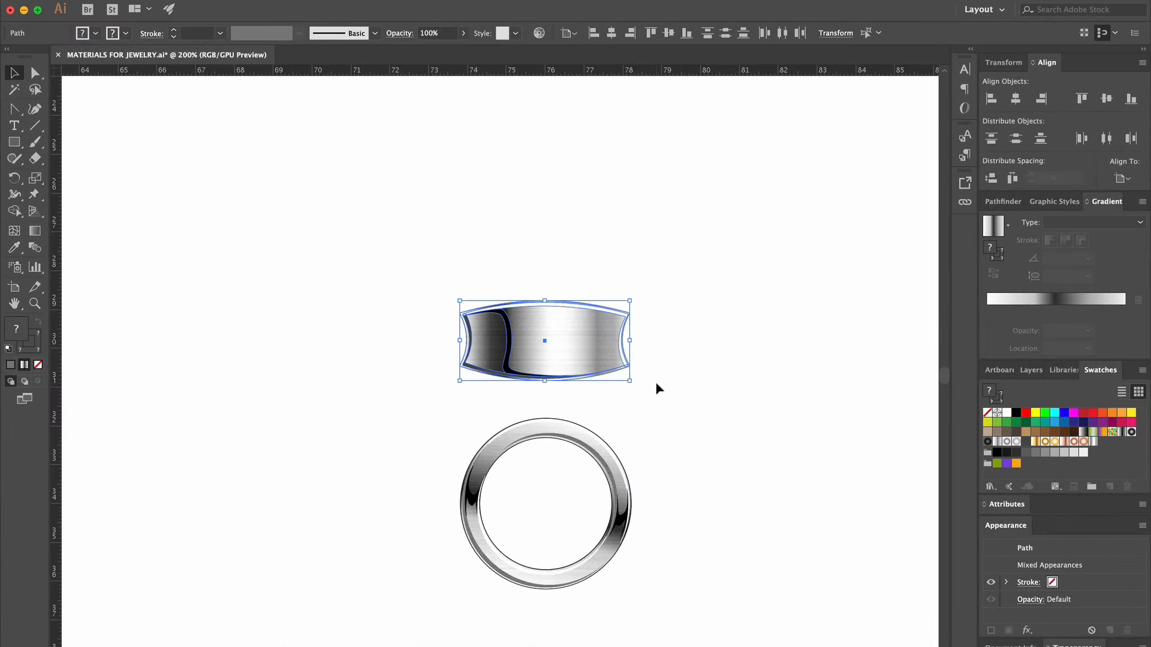
{"action": "left_click_drag", "start_coordinate": [404, 411], "coordinate": [679, 627]}
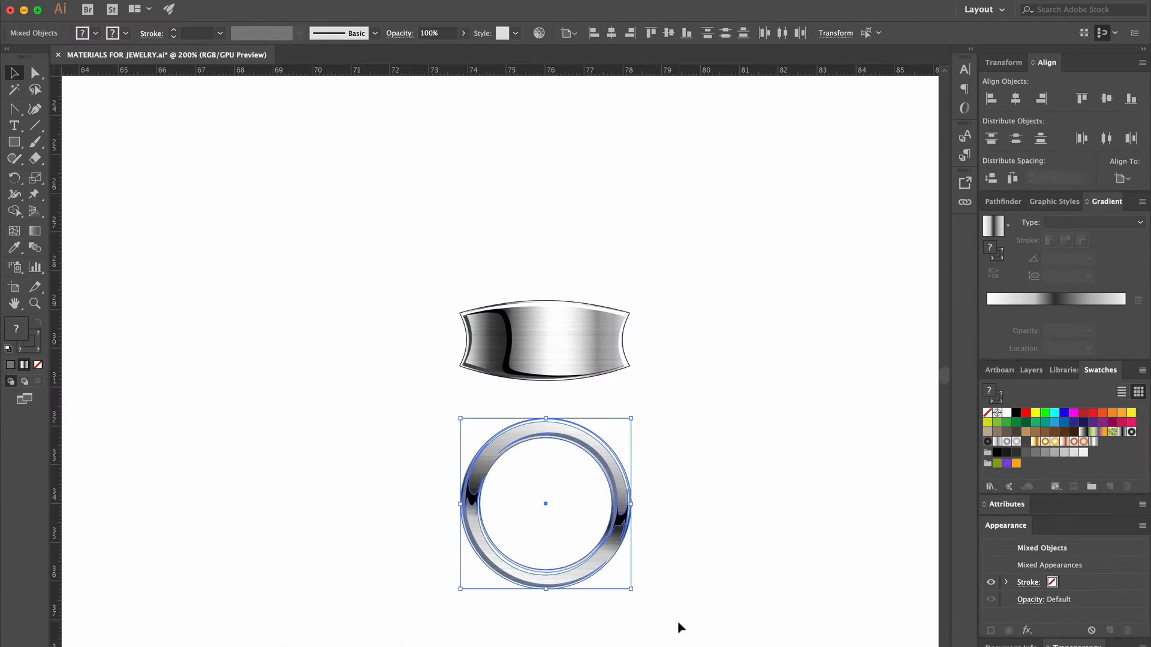
{"action": "left_click", "coordinate": [742, 560]}
Apply a Drop Shadow to both ring groups with X offset -0,05 cm, Y offset 0,05 cm and blur 0 cm
{"action": "left_click_drag", "start_coordinate": [394, 278], "coordinate": [729, 637]}
{"action": "left_click", "coordinate": [298, 0]}
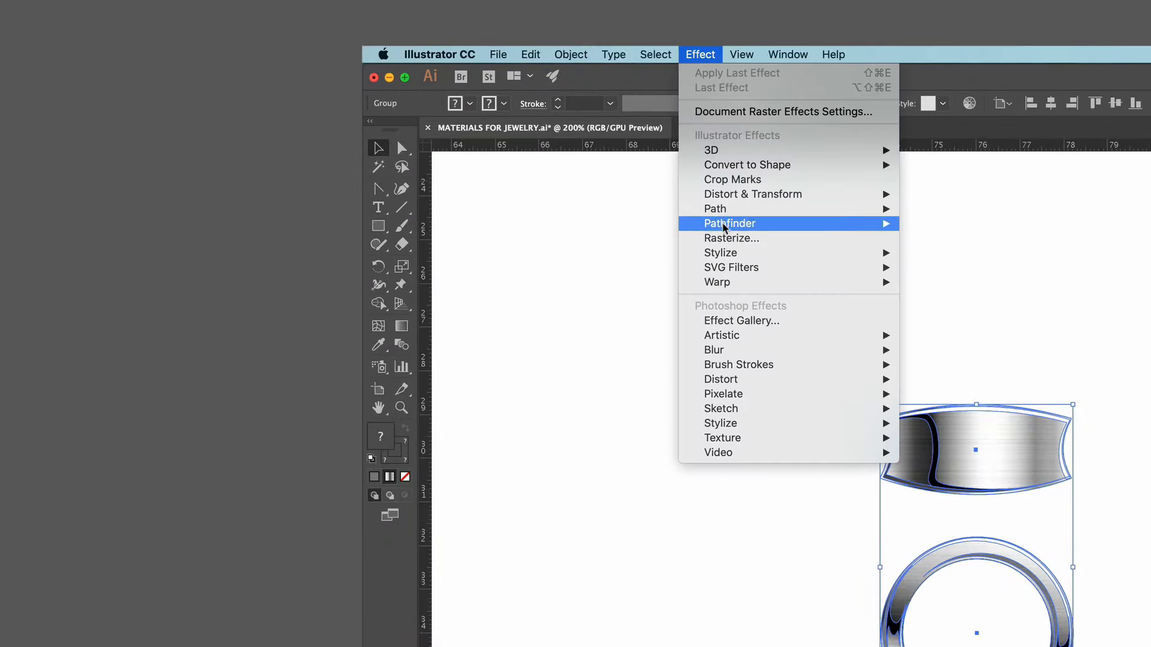
{"action": "mouse_move", "coordinate": [722, 252]}
{"action": "left_click", "coordinate": [941, 253]}
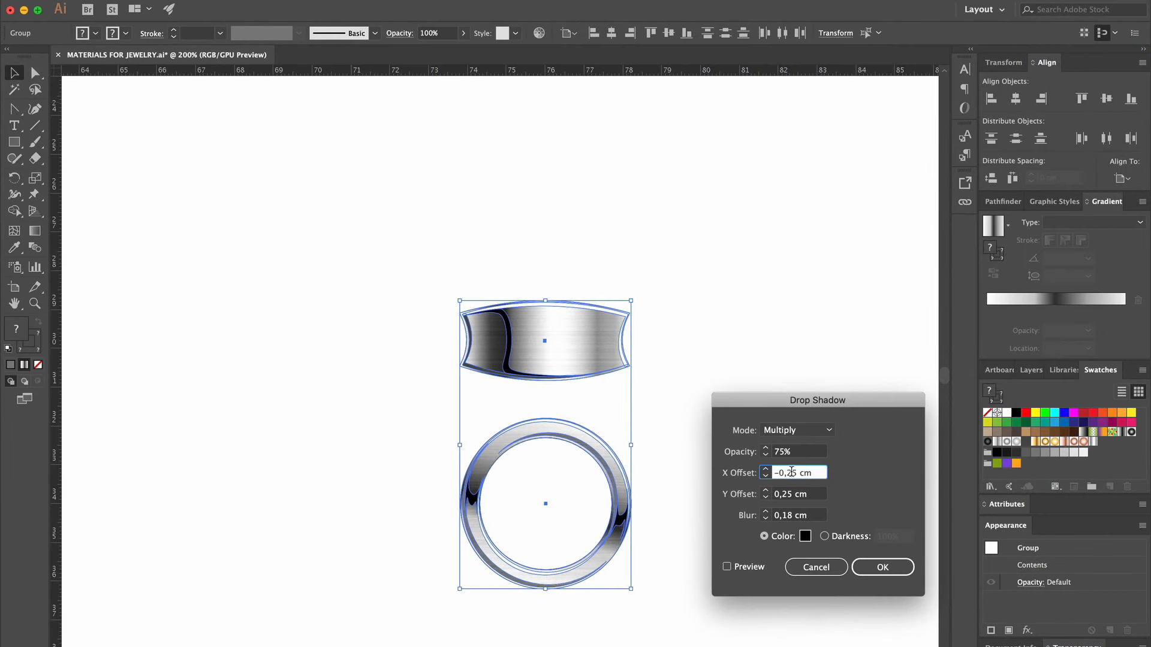
{"action": "key", "text": "BackSpace"}
{"action": "left_click", "coordinate": [778, 495]}
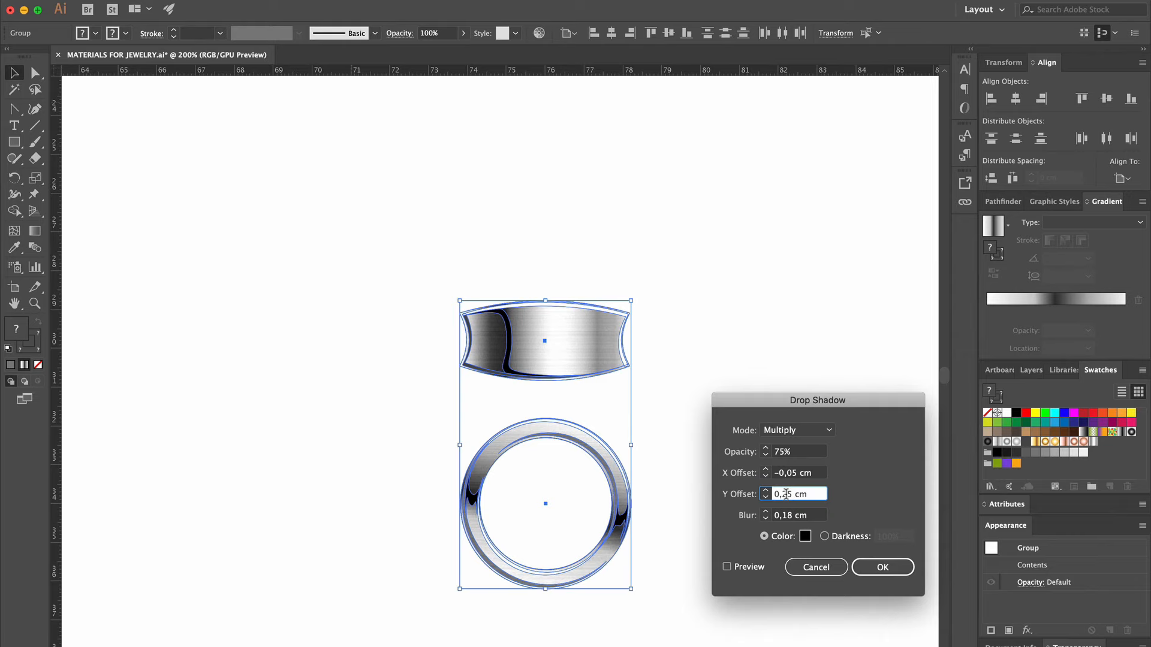
{"action": "key", "text": "Delete"}
{"action": "type", "text": "0"}
{"action": "left_click", "coordinate": [789, 517]}
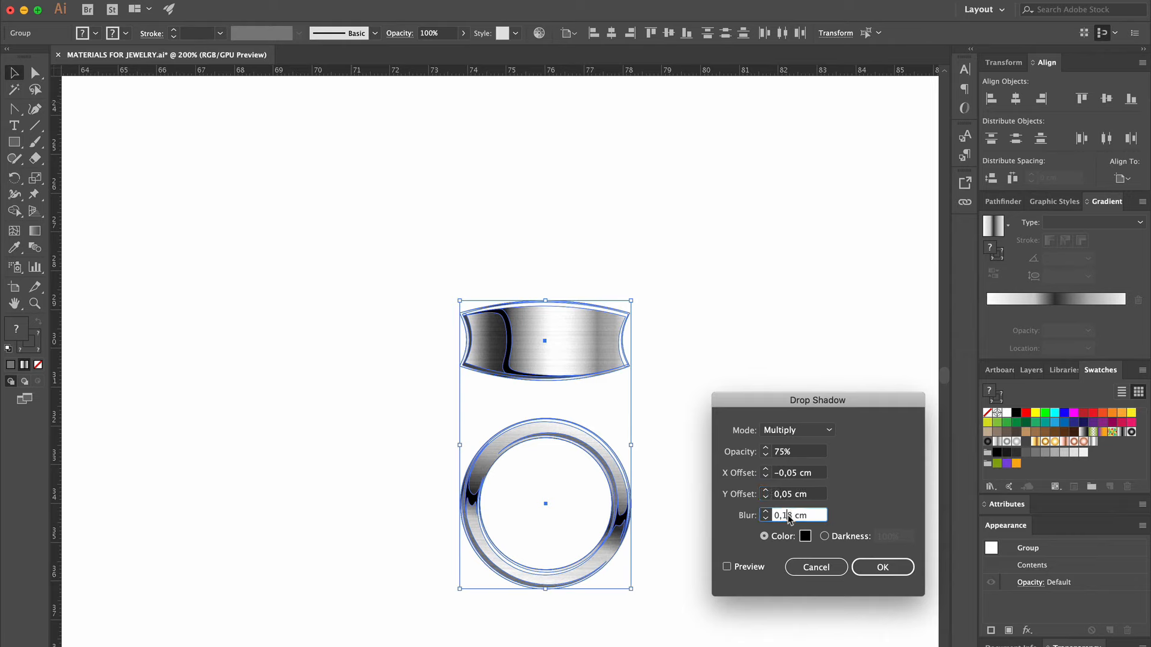
{"action": "key", "text": "BackSpace"}
{"action": "key", "text": "BackSpace"}
{"action": "left_click", "coordinate": [727, 566]}
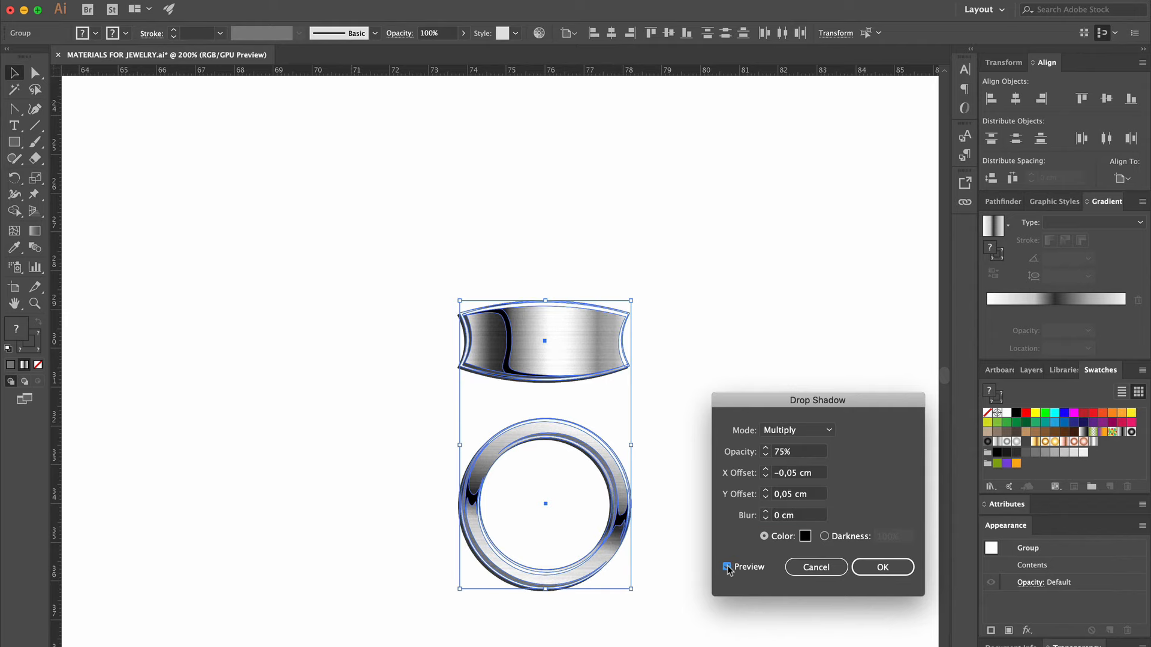
{"action": "left_click", "coordinate": [882, 567]}
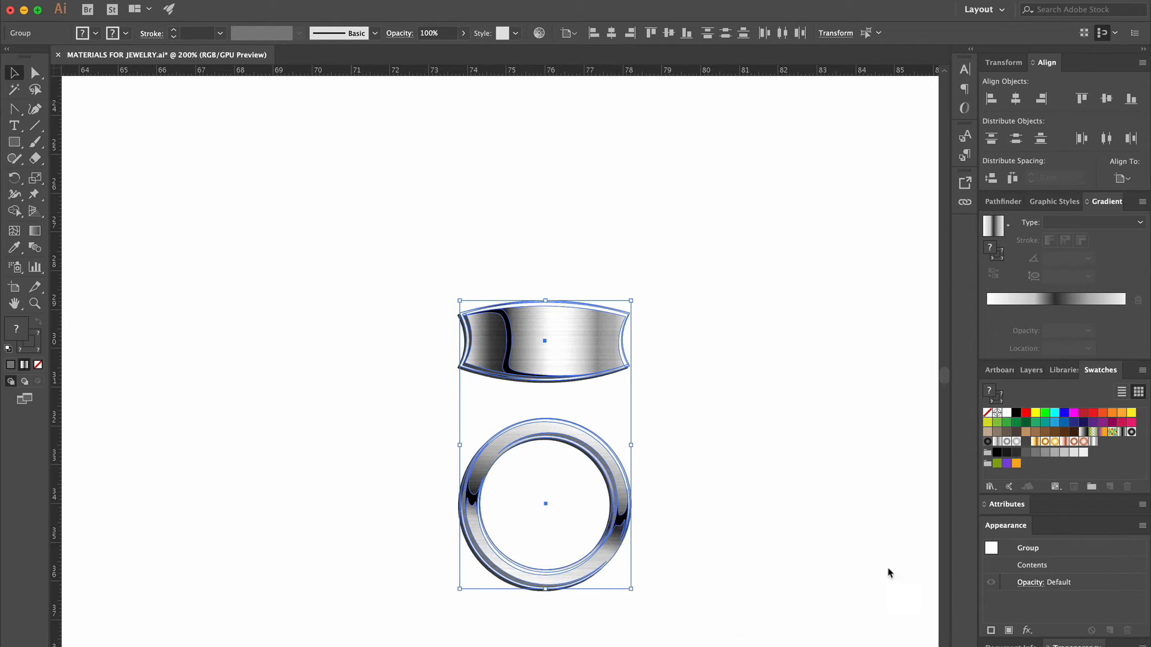
Add a second Drop Shadow to both ring groups with 45% opacity, X offset -0,13 cm, Y offset 0,13 cm and blur 0,1 cm
{"action": "left_click", "coordinate": [845, 558]}
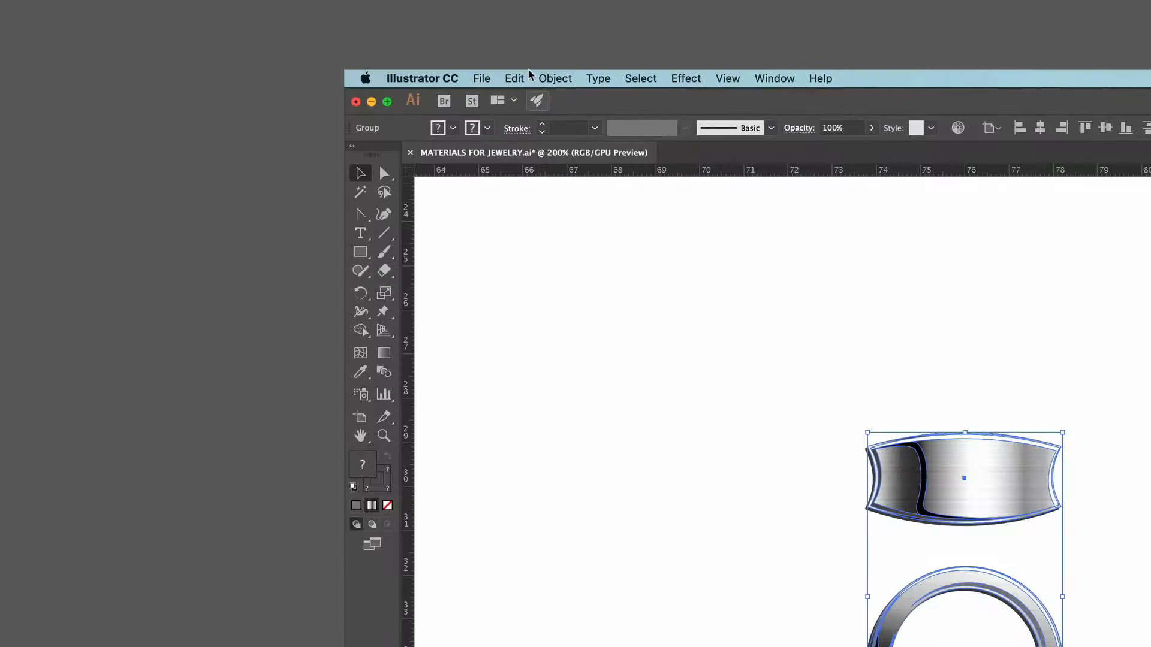
{"action": "left_click", "coordinate": [698, 82]}
{"action": "mouse_move", "coordinate": [731, 279]}
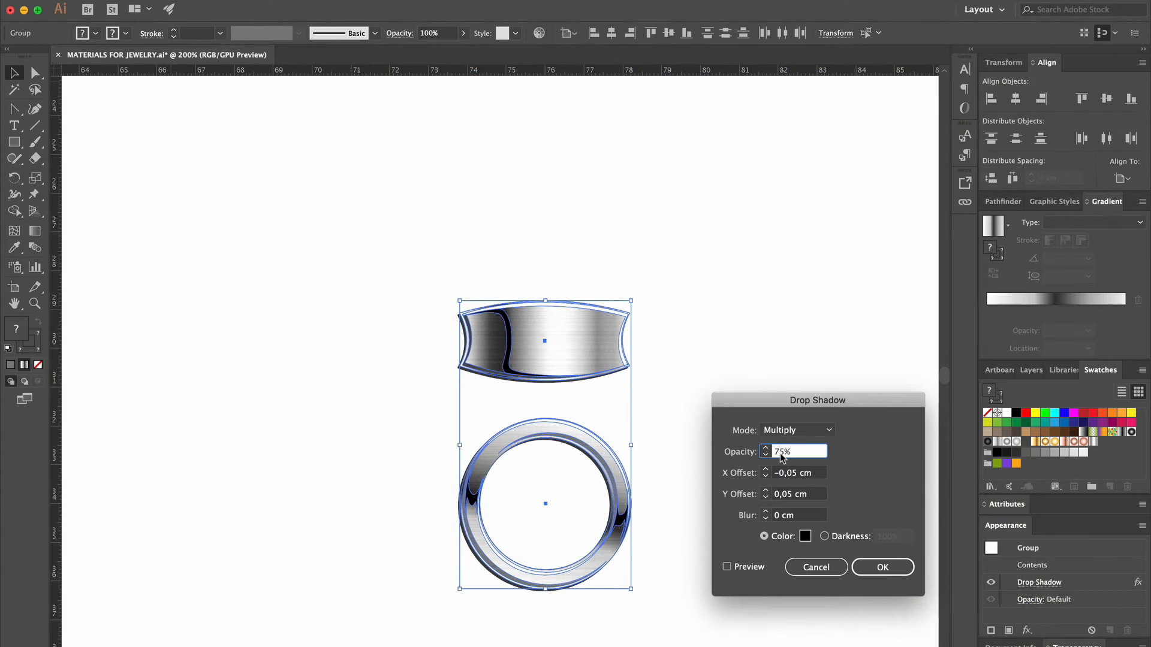
{"action": "left_click", "coordinate": [779, 454]}
{"action": "key", "text": "BackSpace"}
{"action": "left_click", "coordinate": [792, 473]}
{"action": "key", "text": "BackSpace"}
{"action": "key", "text": "BackSpace"}
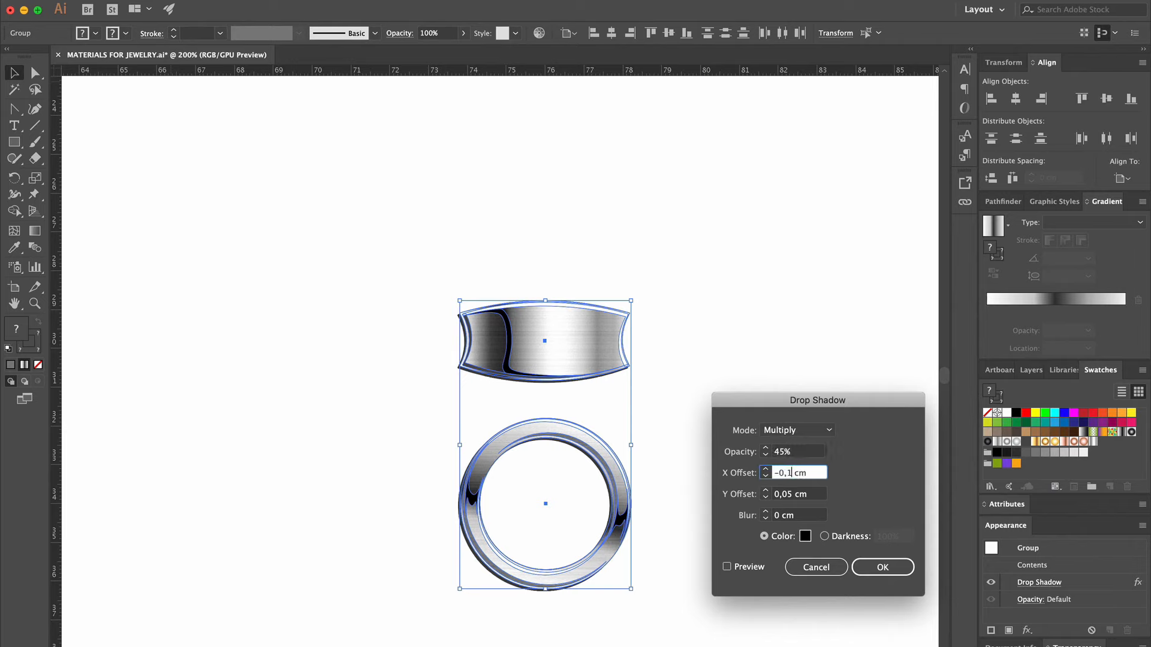
{"action": "left_click", "coordinate": [792, 495]}
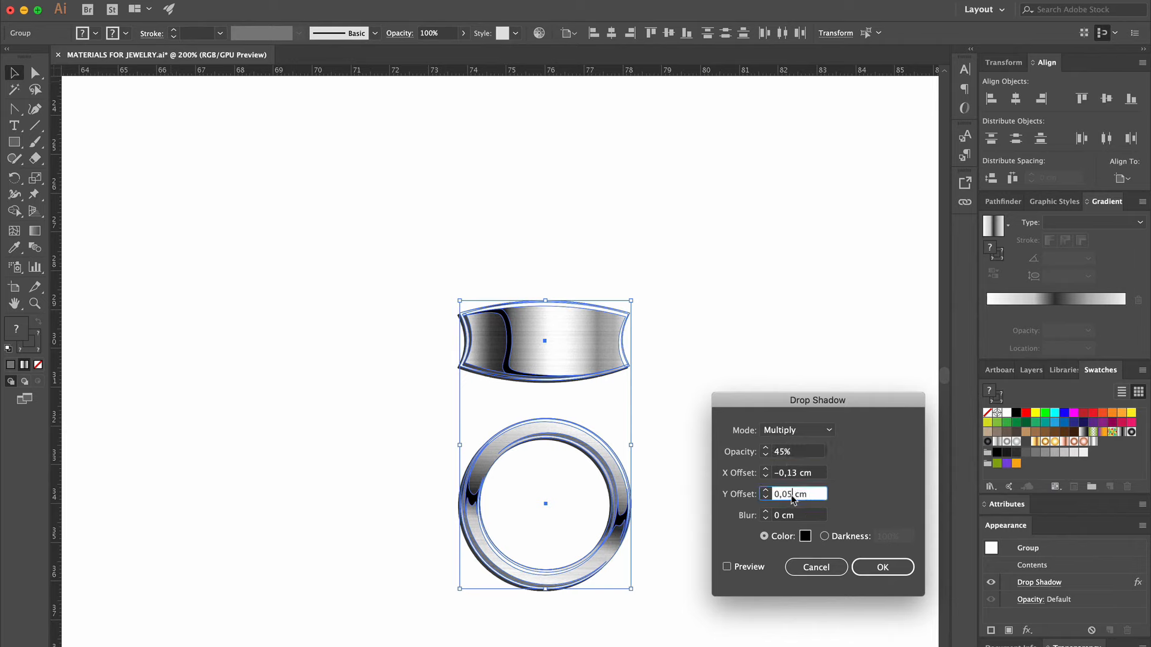
{"action": "key", "text": "BackSpace"}
{"action": "key", "text": "BackSpace"}
{"action": "left_click", "coordinate": [779, 519]}
{"action": "type", "text": ",1"}
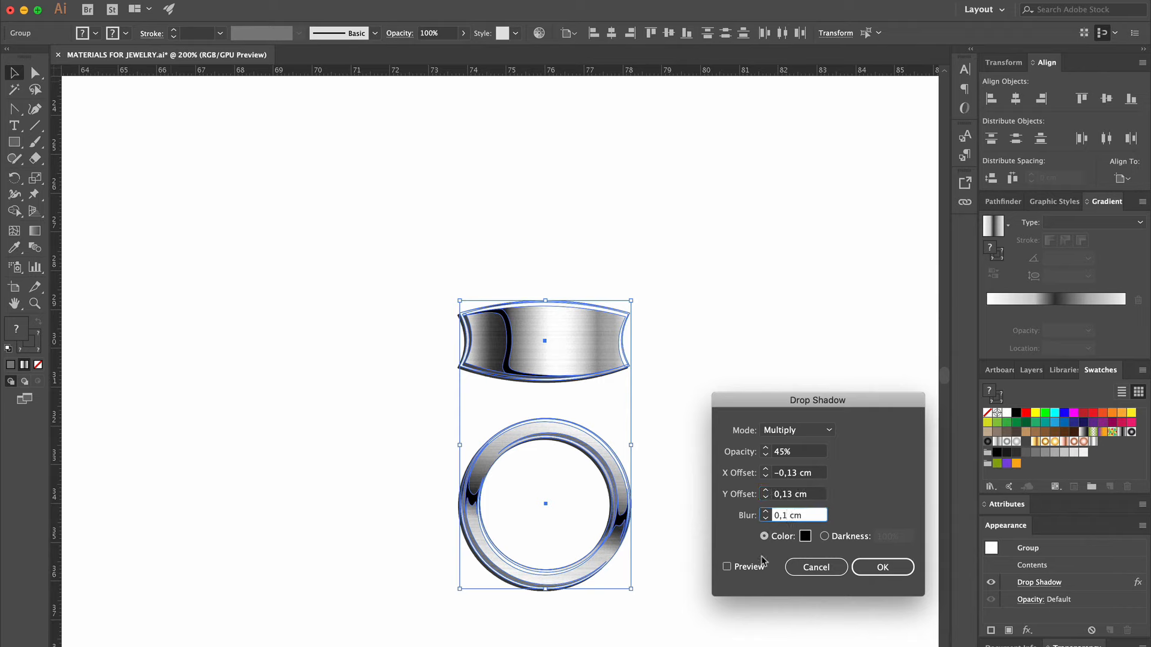
{"action": "left_click", "coordinate": [727, 567]}
{"action": "left_click", "coordinate": [882, 567]}
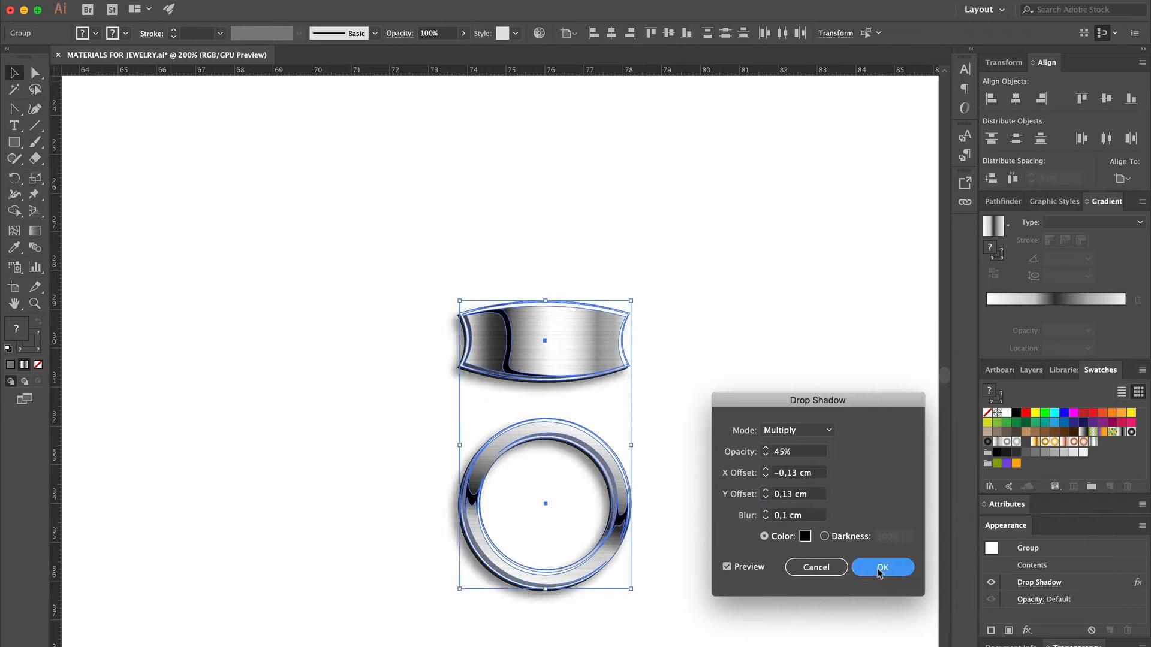
{"action": "left_click", "coordinate": [785, 527]}
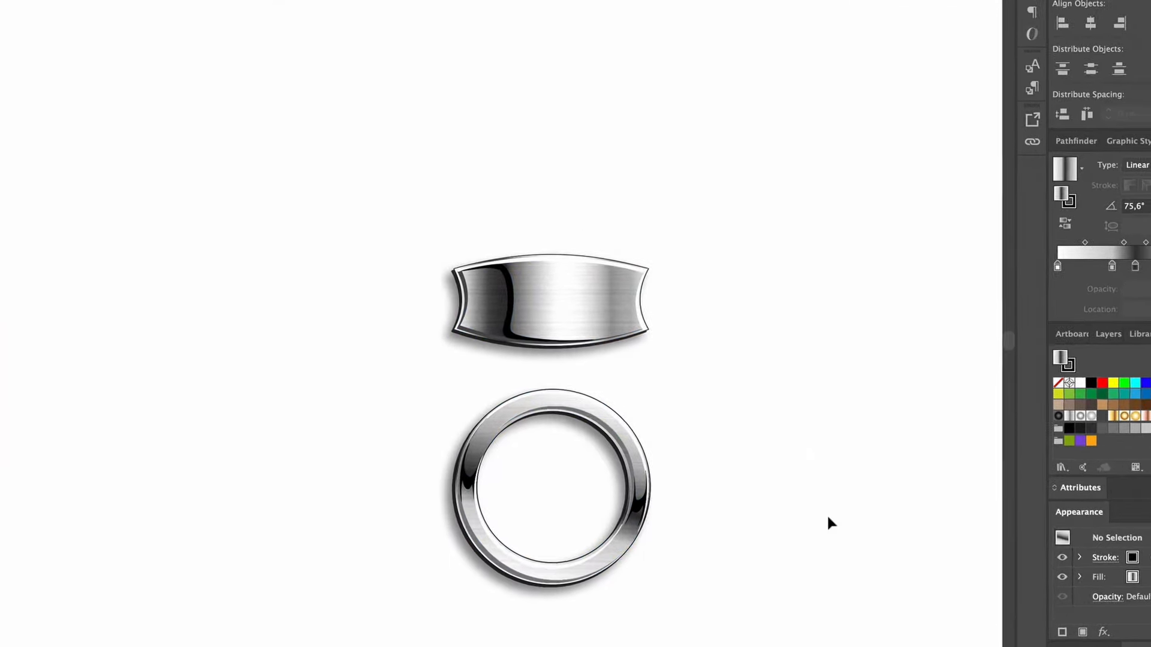